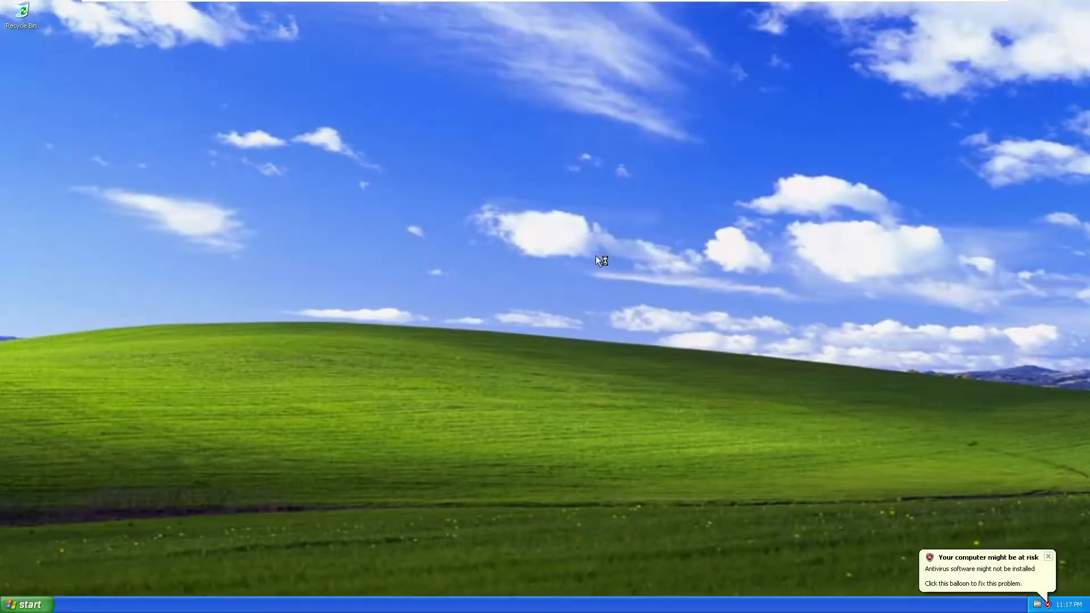
- Dismiss the antivirus warning in Windows XP and close the My Computer window in the Windows 2000 Server machine
left_click(1049, 556)
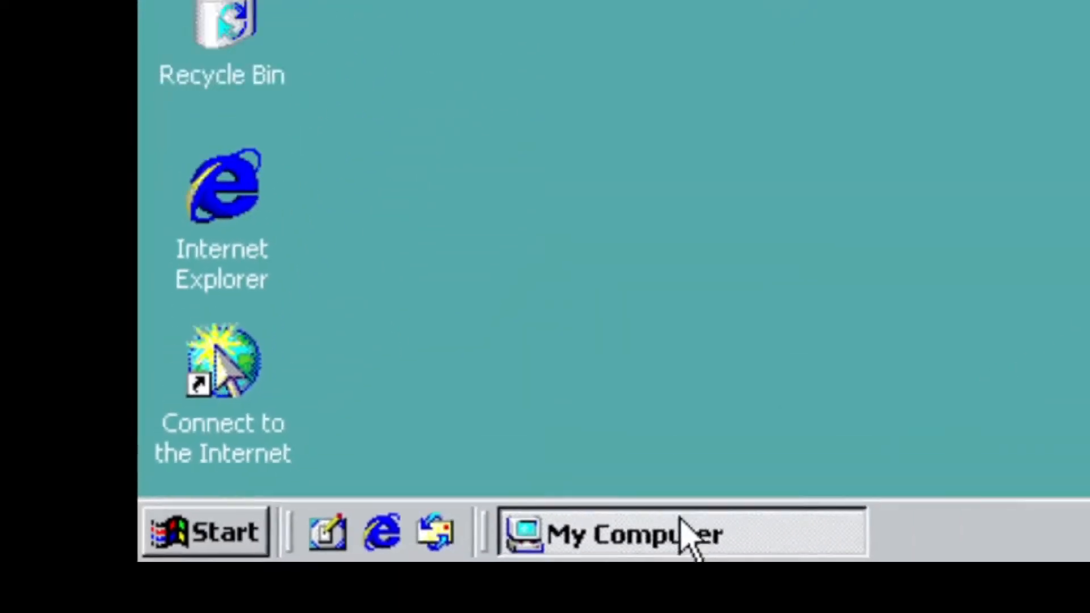
left_click(690, 537)
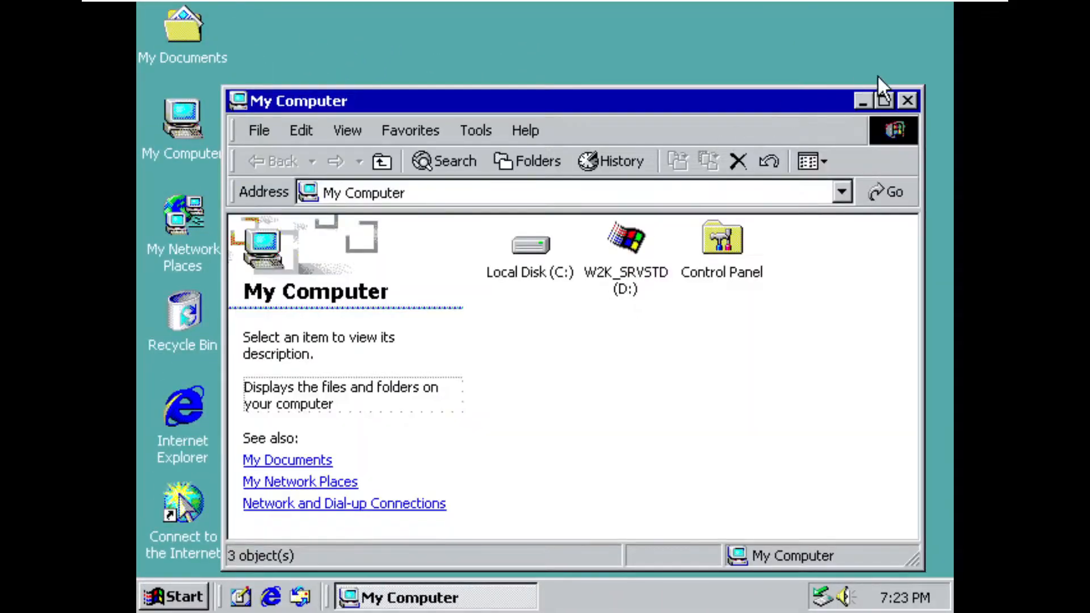
left_click(908, 100)
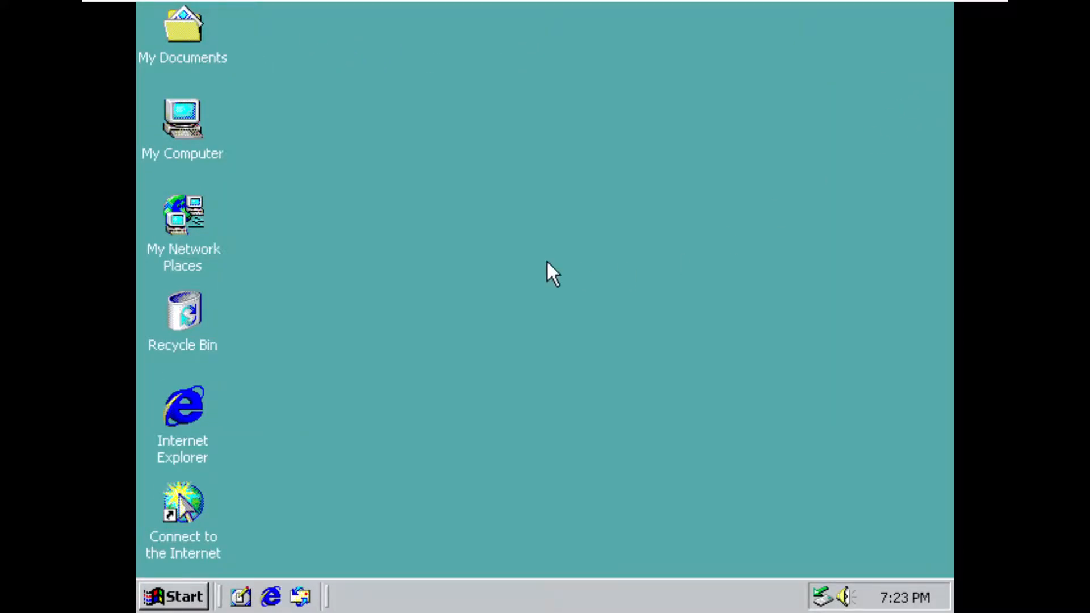
- Open Active Directory Users and Computers and display the Users container of the mtg.org domain
left_click(188, 600)
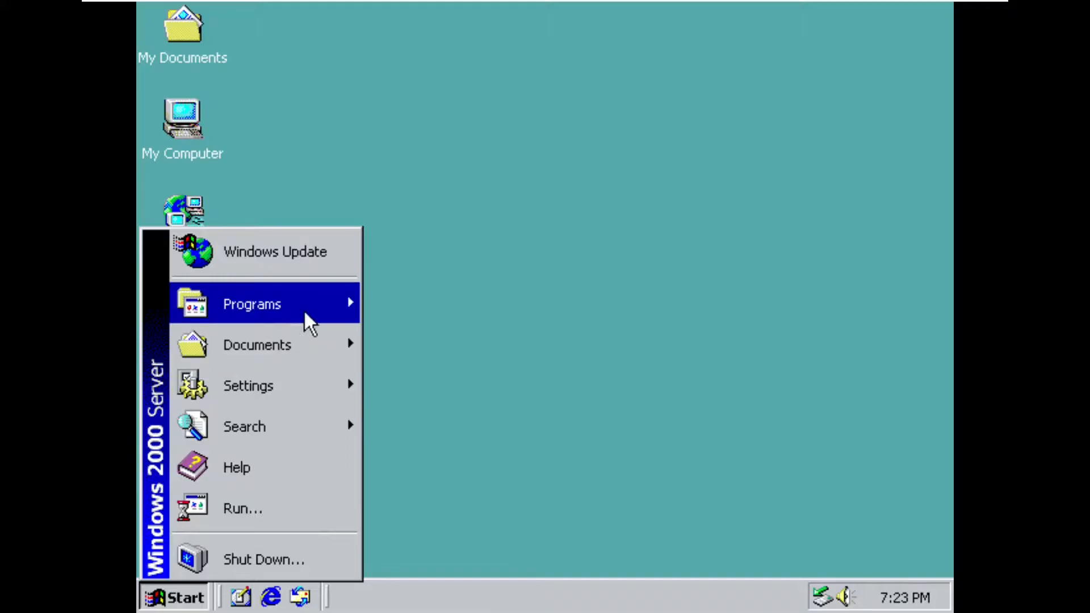
mouse_move(305, 311)
mouse_move(451, 321)
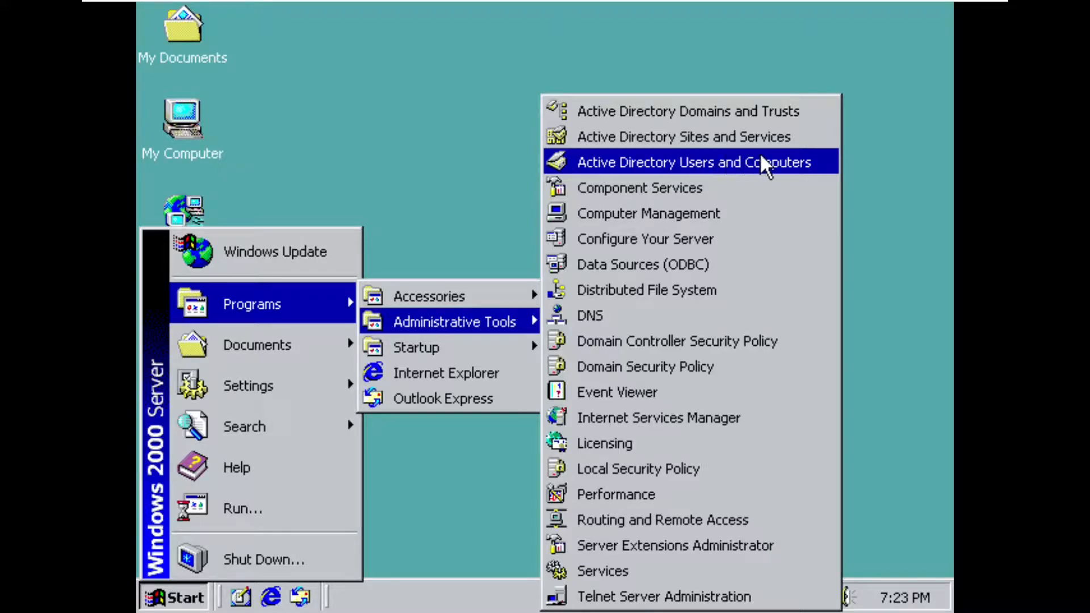
left_click(797, 166)
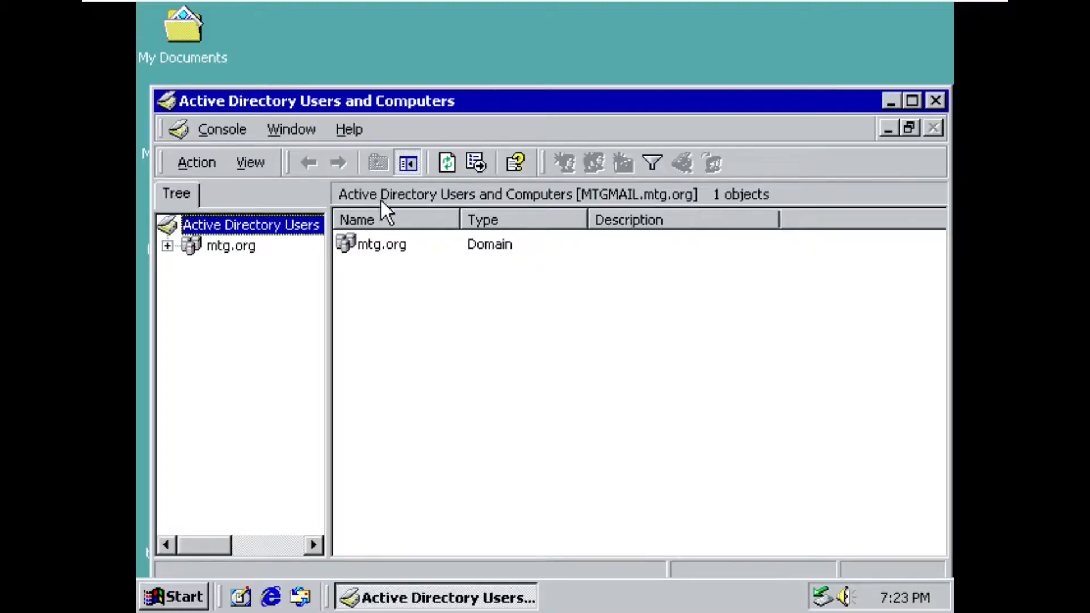
left_click(169, 245)
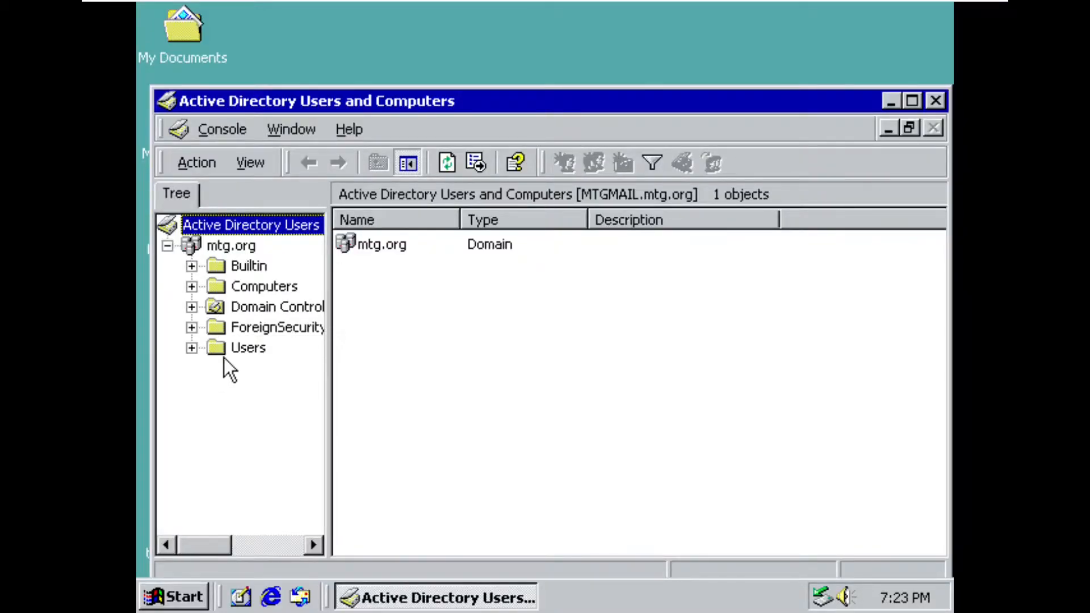
left_click(234, 348)
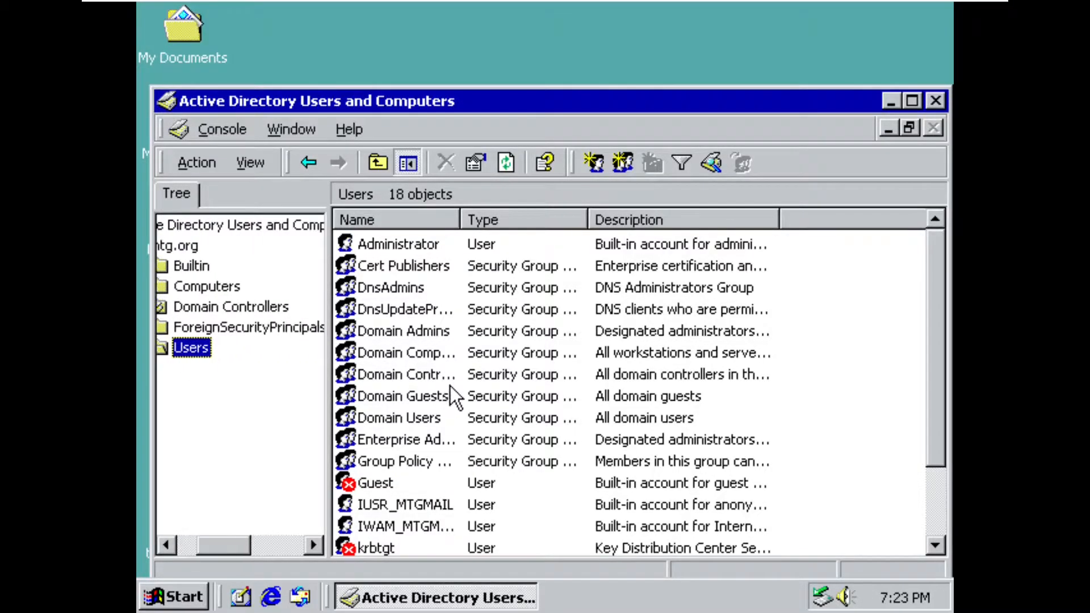
- Start copying the built-in Administrator account in the Users container
left_click_drag(935, 281, 895, 237)
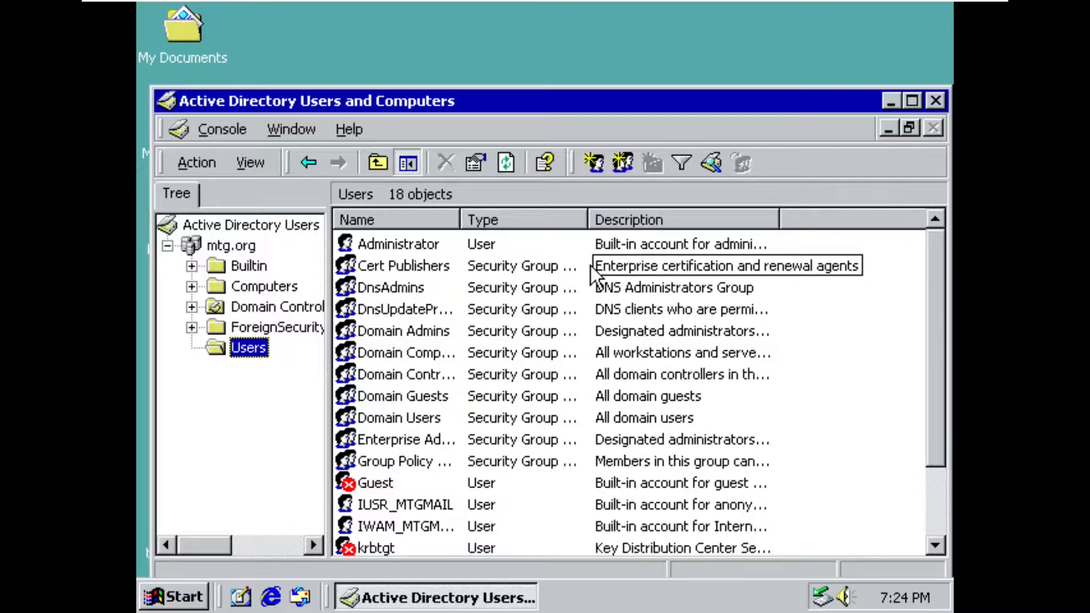
left_click(415, 243)
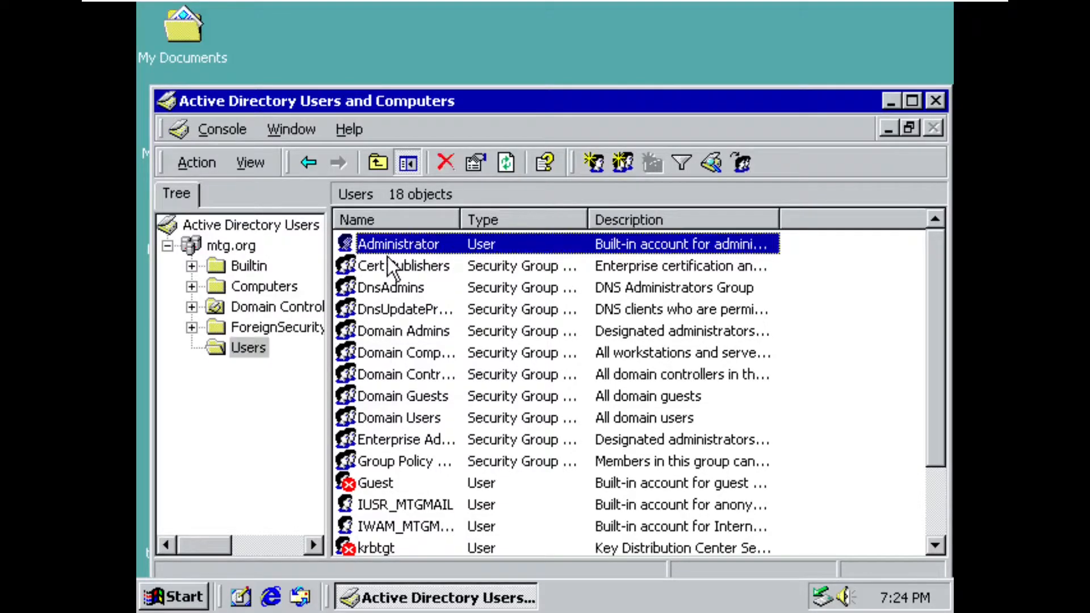
left_click(555, 309)
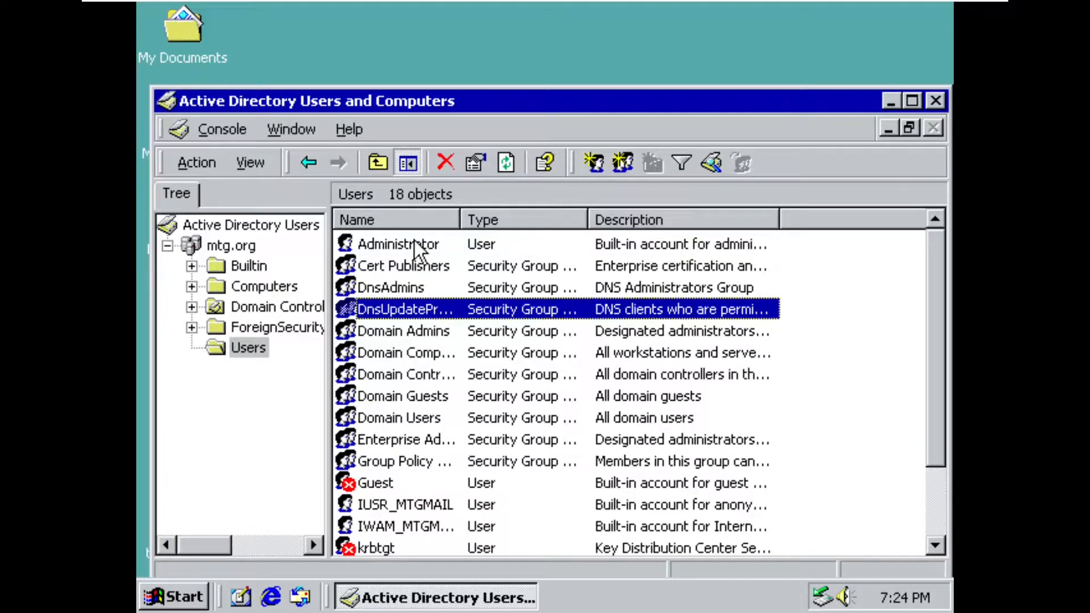
left_click(428, 245)
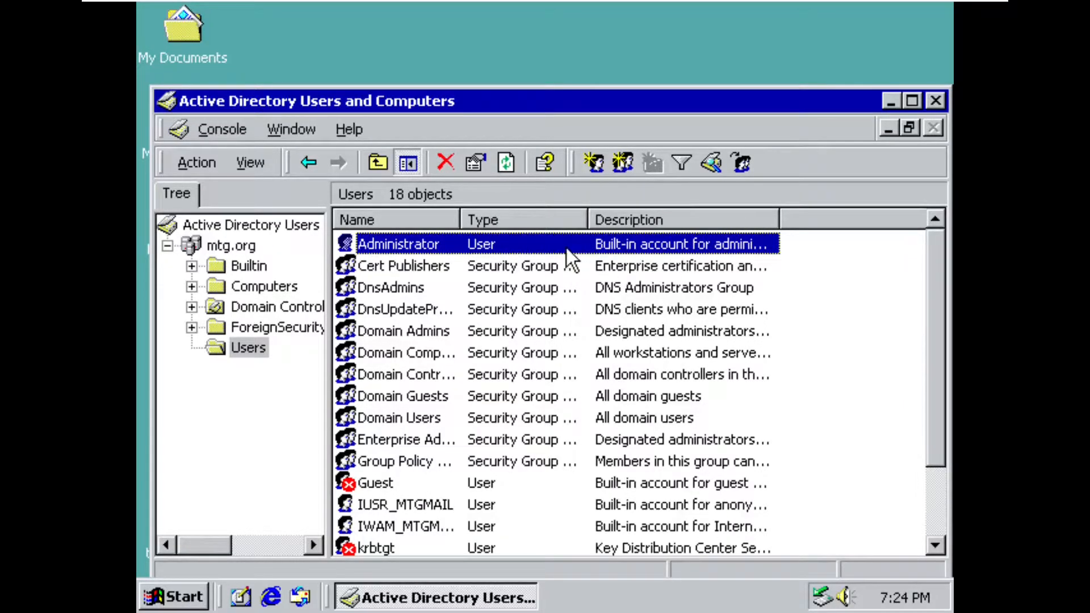
right_click(427, 243)
left_click(450, 253)
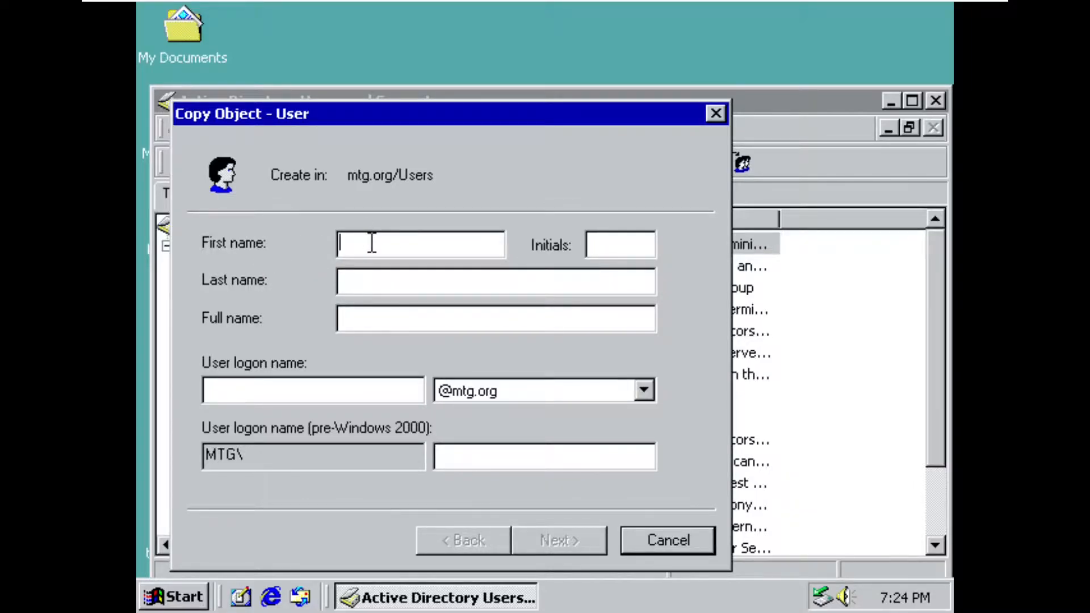
- Enter the full name for the copied user account
type("Mi")
key("BackSpace")
key("BackSpace")
left_click(401, 323)
type("Minetheground")
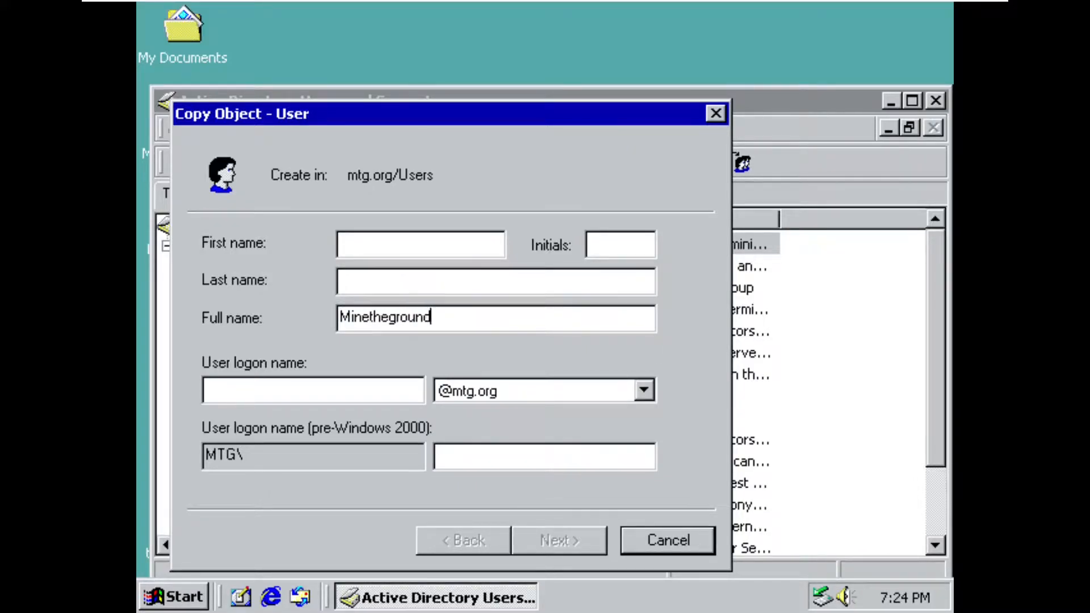
- Set the initials to MTG and replace the filled-in full name with the user's full name
left_click(625, 246)
type("MTG")
left_click_drag(526, 316, 340, 317)
type("Minether")
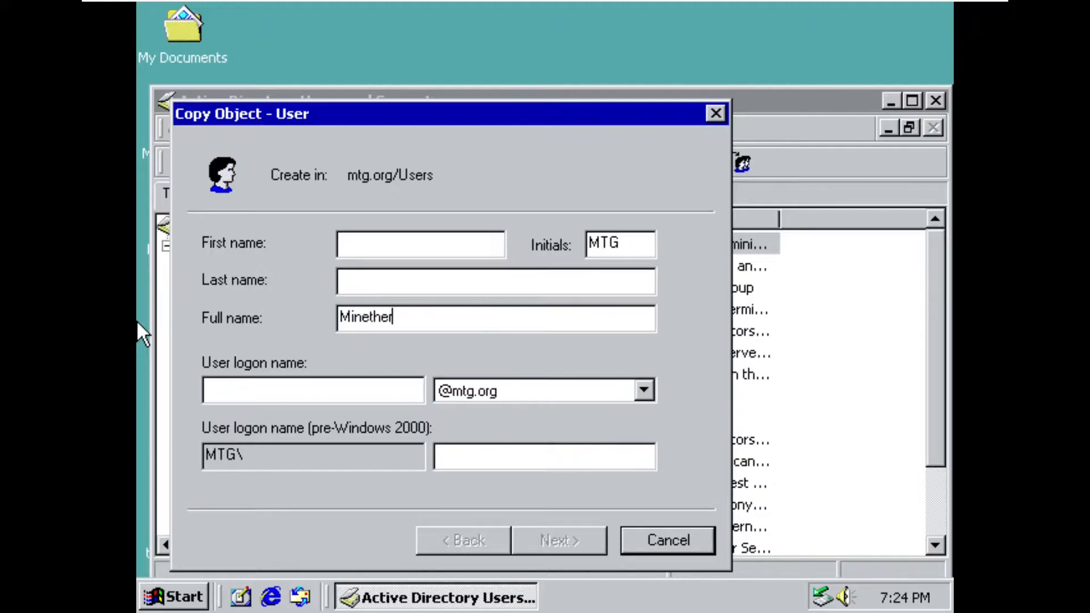
key("BackSpace")
type("ground")
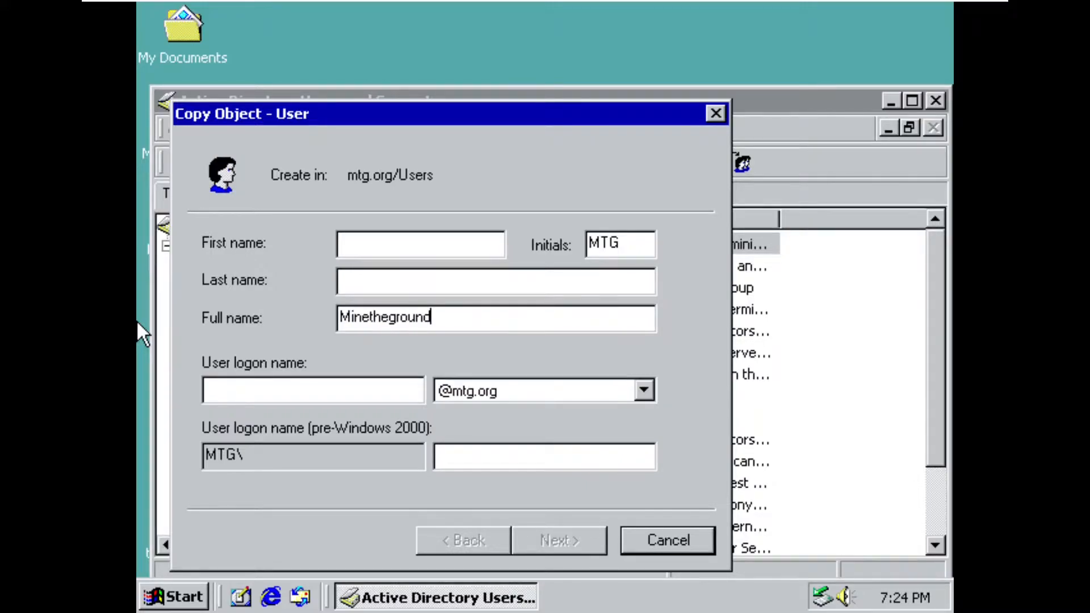
- Set the user logon name to mine, fill in the account password and finish creating the account
left_click(244, 388)
type("mine")
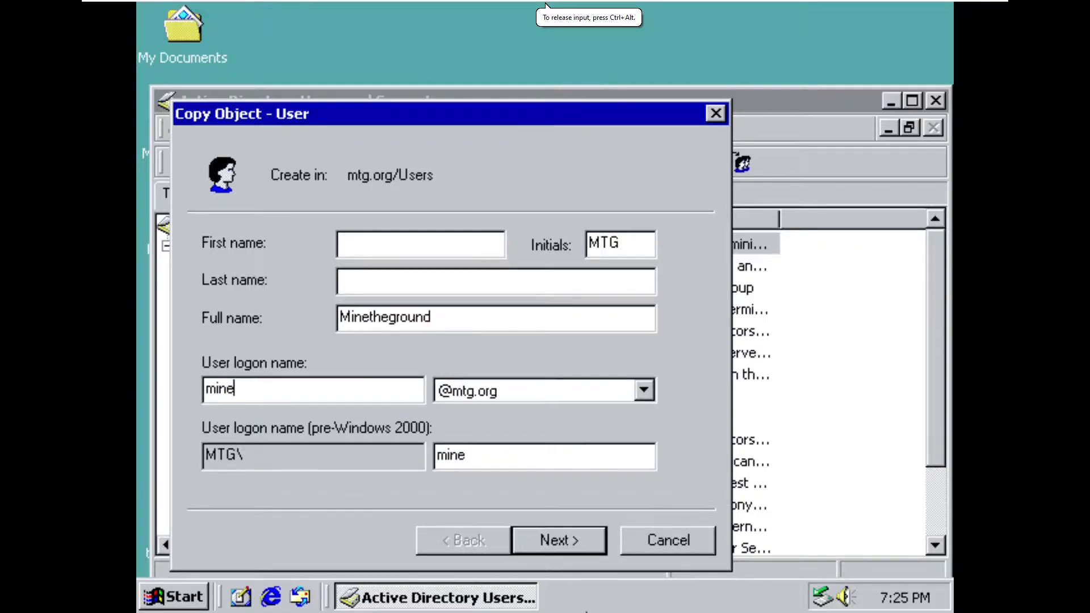
left_click(574, 549)
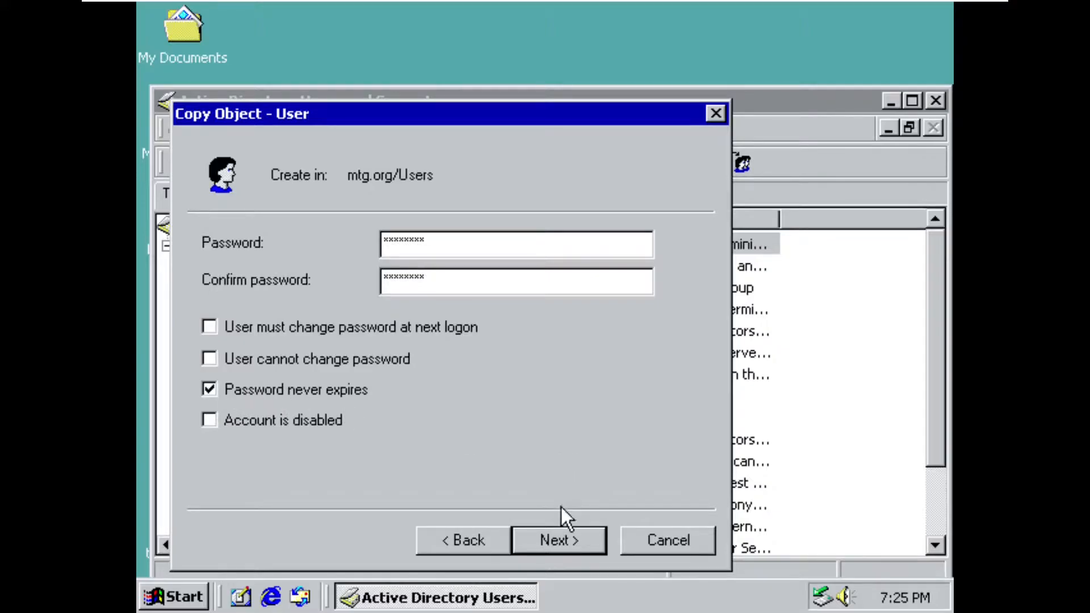
left_click(573, 534)
left_click(581, 533)
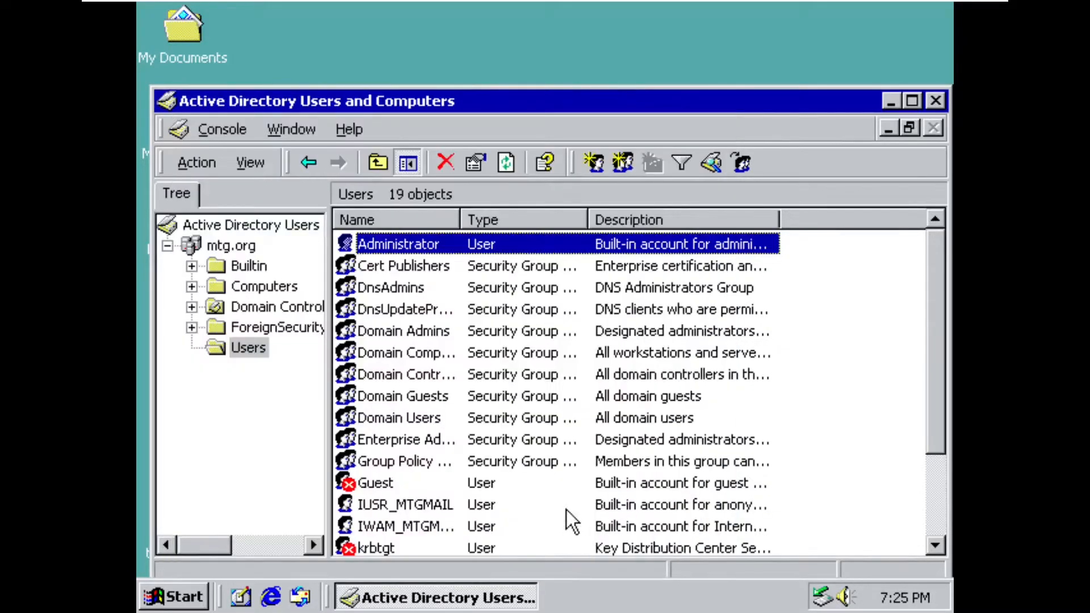
- Open the new user's properties and look through the address, account, profile, organization, group membership, dial-in and environment settings
scroll(524, 454, "down", 2)
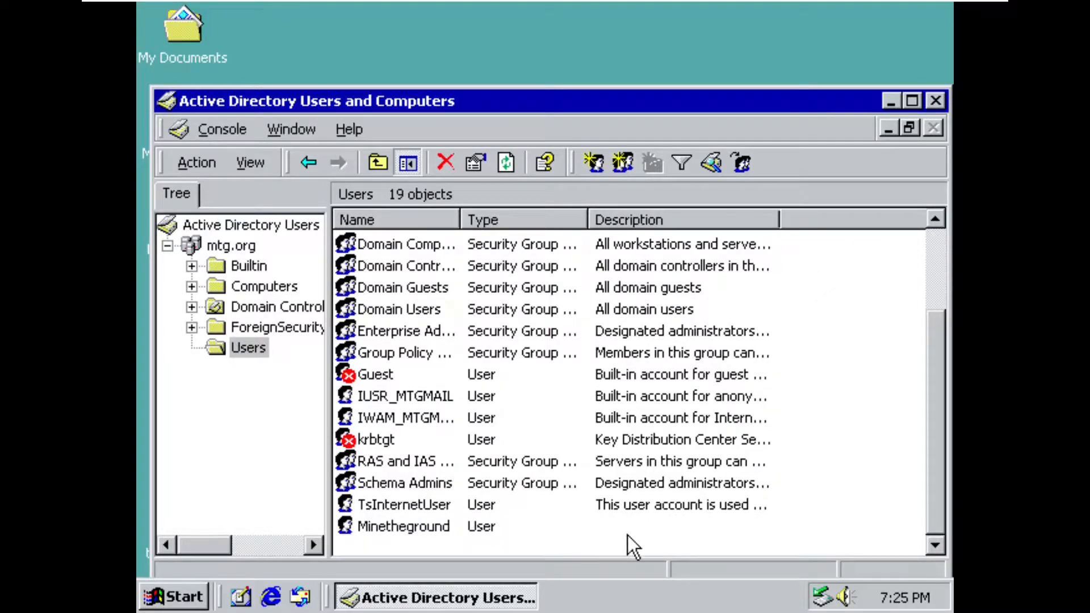
double_click(461, 533)
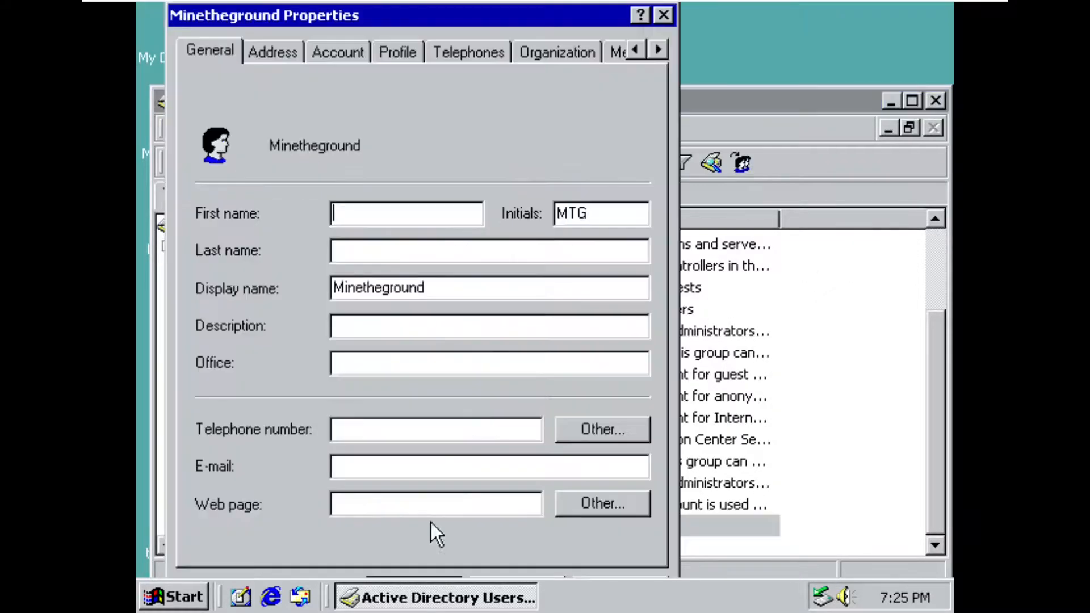
left_click(283, 50)
left_click(336, 50)
left_click(398, 50)
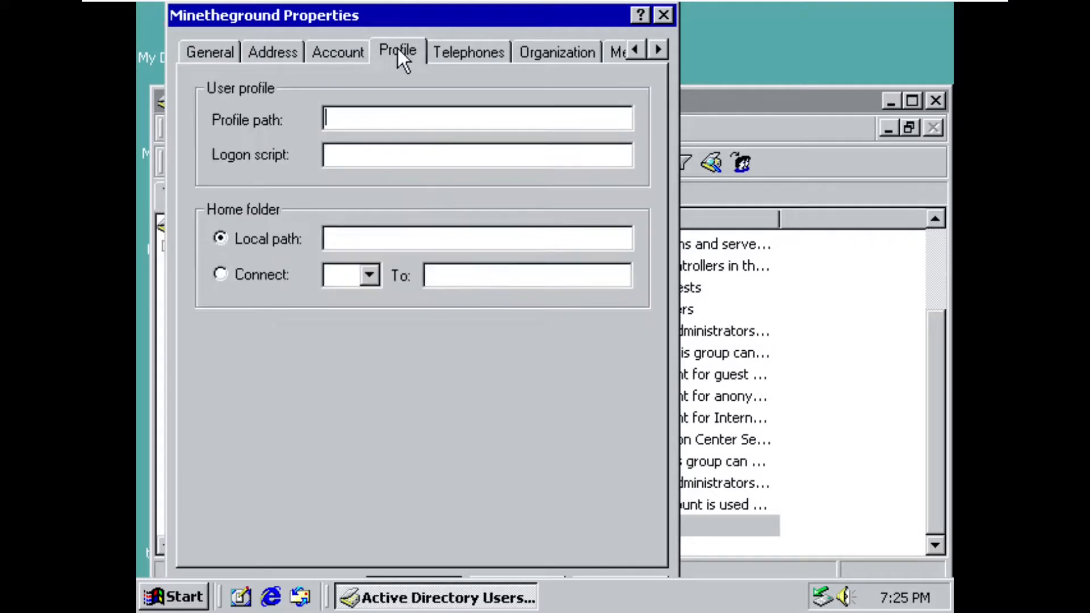
left_click(574, 50)
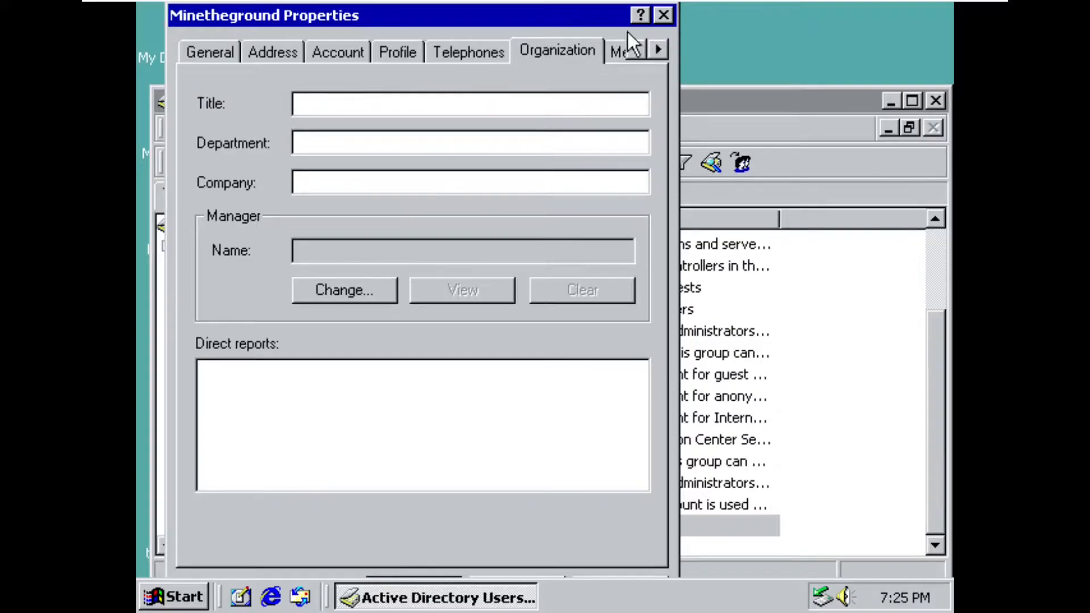
left_click(658, 49)
left_click(658, 49)
left_click(658, 49)
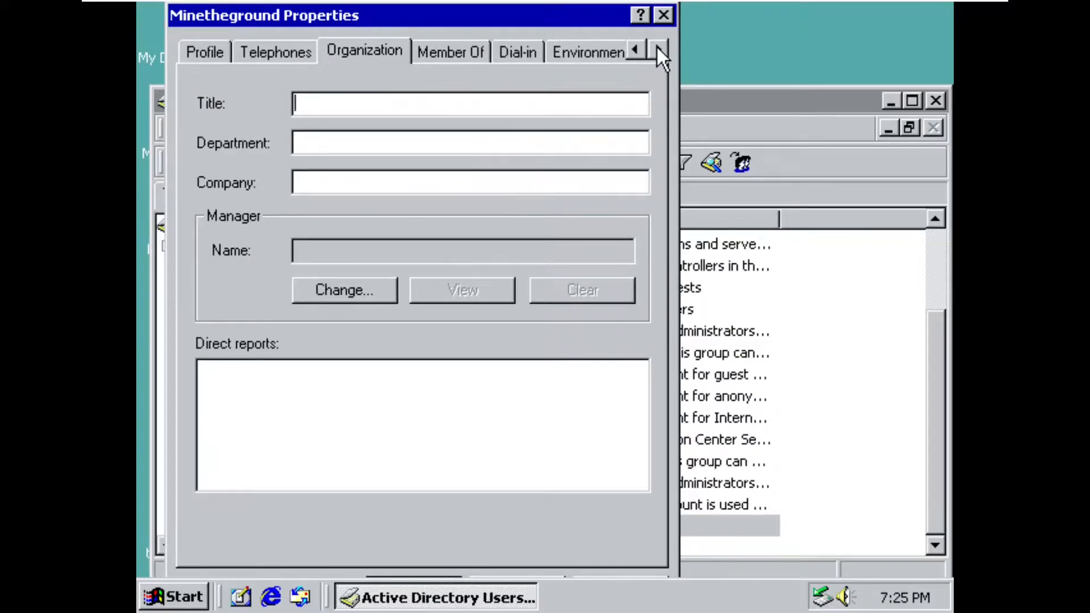
left_click(463, 54)
left_click(534, 51)
left_click(593, 50)
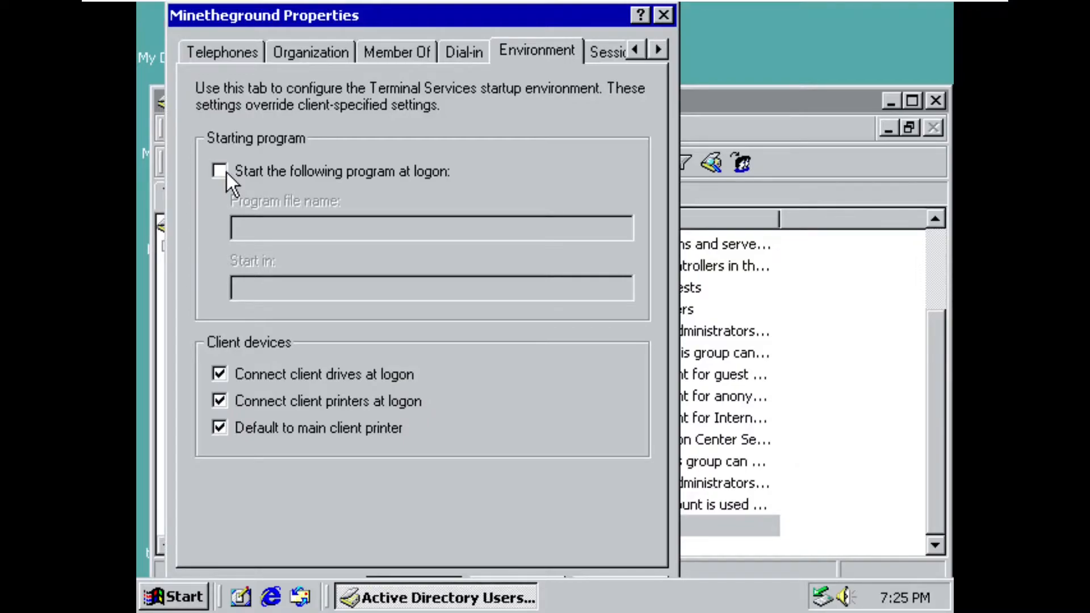
- Set the new user's description to "I manage the Mailbox server" in the general properties
left_click(634, 49)
left_click(635, 49)
left_click(634, 50)
left_click(634, 50)
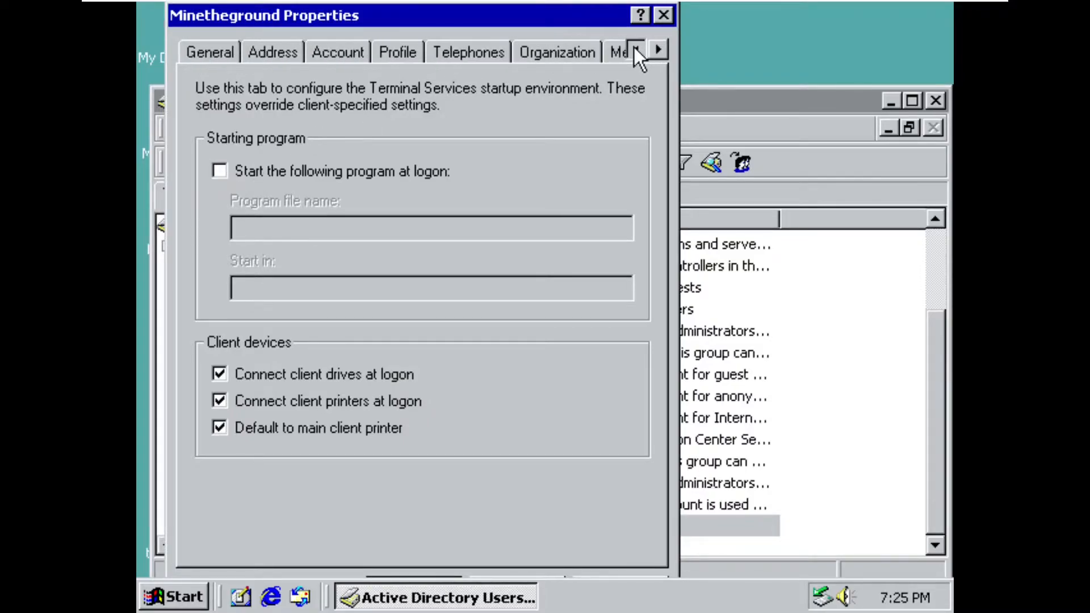
left_click(209, 59)
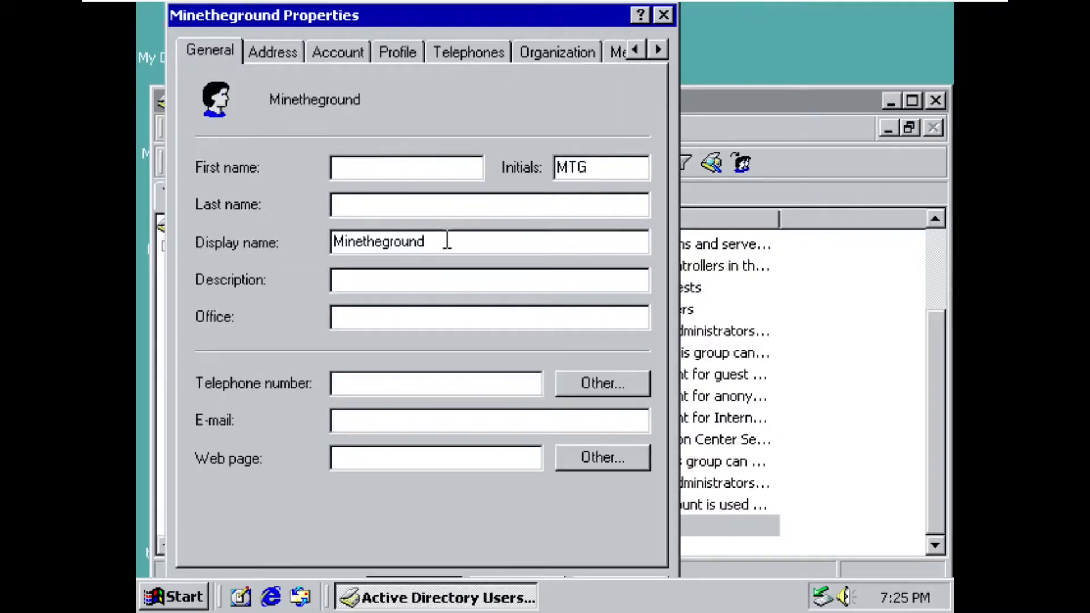
left_click(465, 281)
type("Manger")
key("BackSpace")
key("BackSpace")
key("BackSpace")
key("BackSpace")
key("BackSpace")
key("BackSpace")
type("I mange")
key("BackSpace")
key("BackSpace")
key("BackSpace")
type("an")
key("BackSpace")
type("ge the Mail")
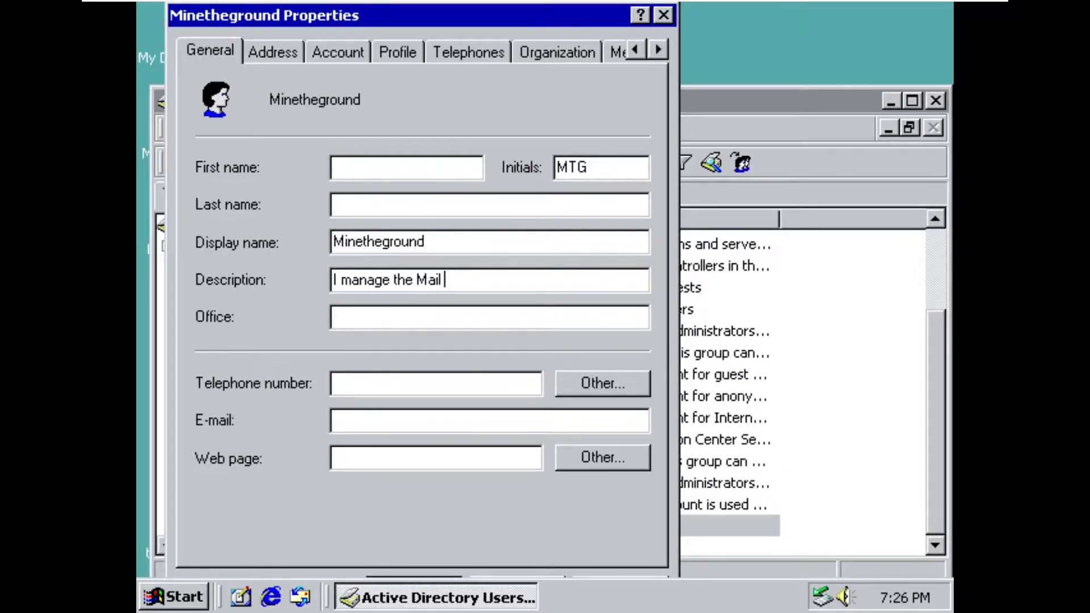
key("BackSpace")
type("box server")
- Check the user's account settings, apply the property changes and close Active Directory Users and Computers
left_click(287, 54)
left_click(338, 51)
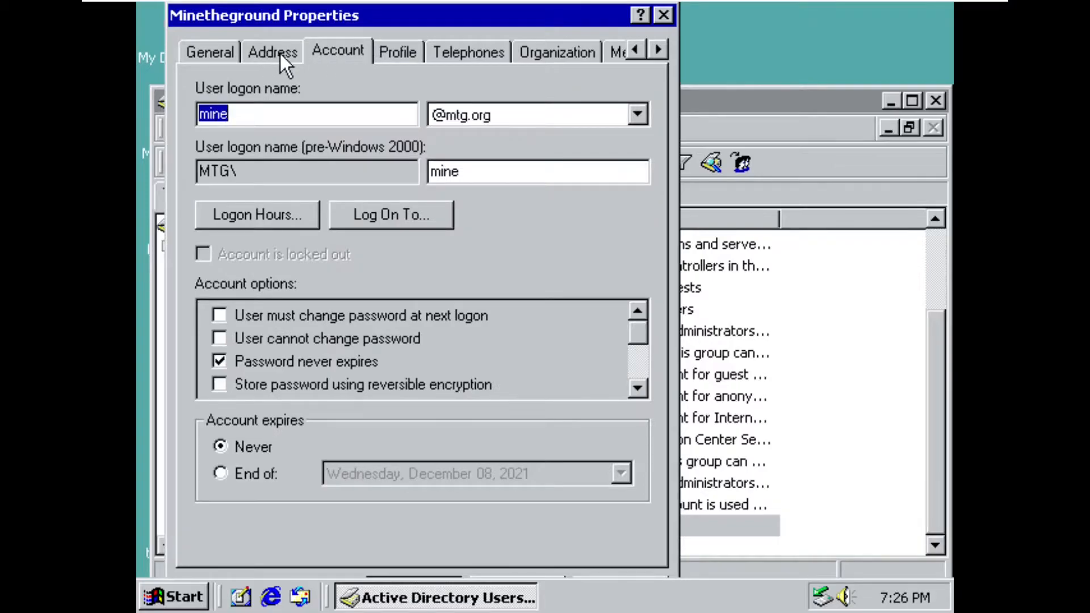
left_click(201, 54)
left_click_drag(519, 22, 514, 4)
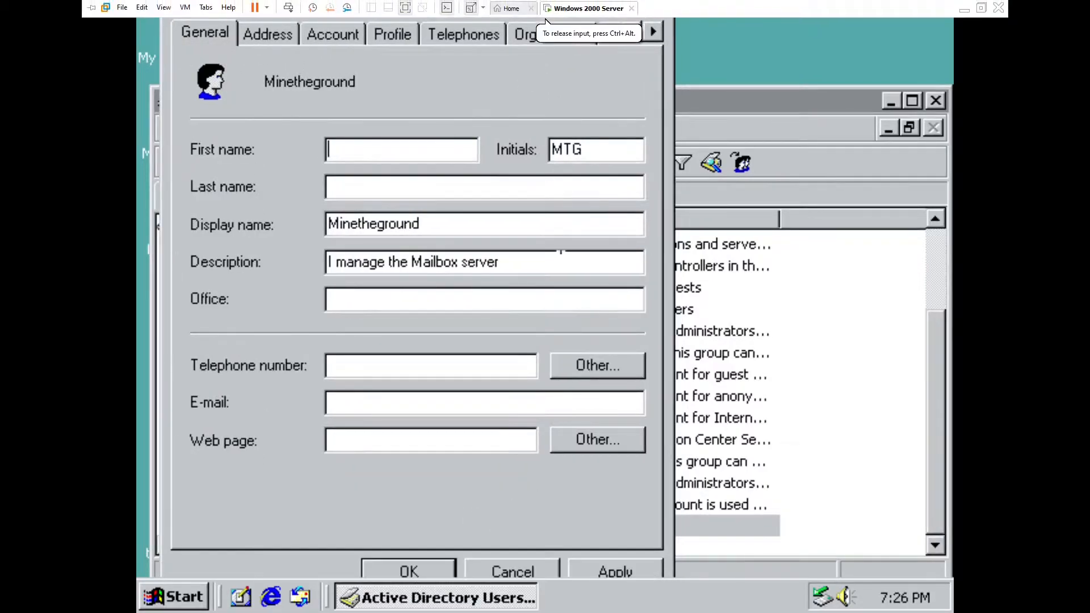
left_click(602, 570)
left_click(474, 570)
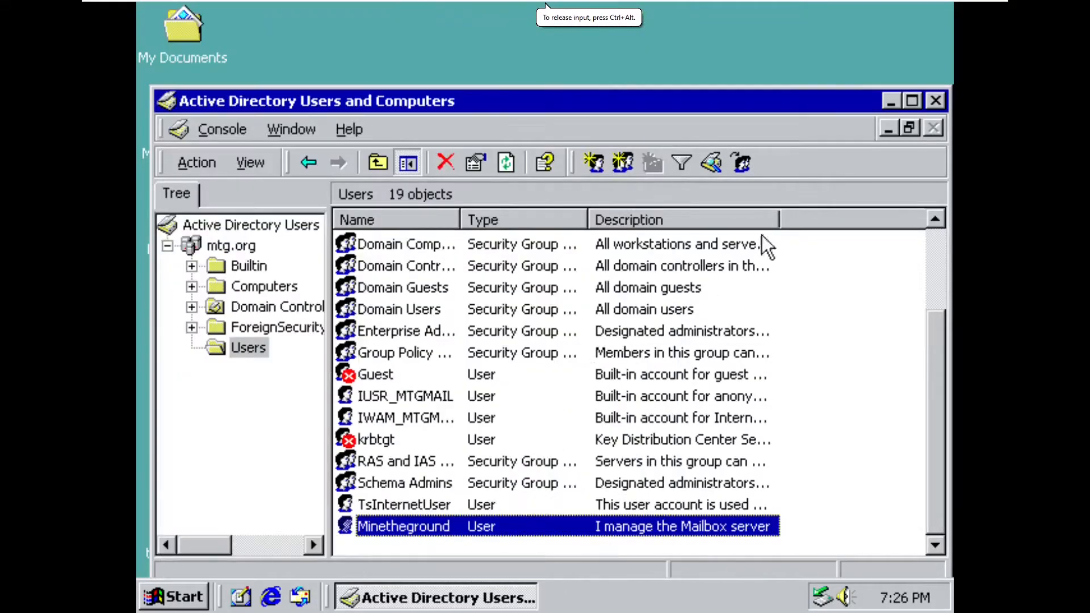
left_click(937, 101)
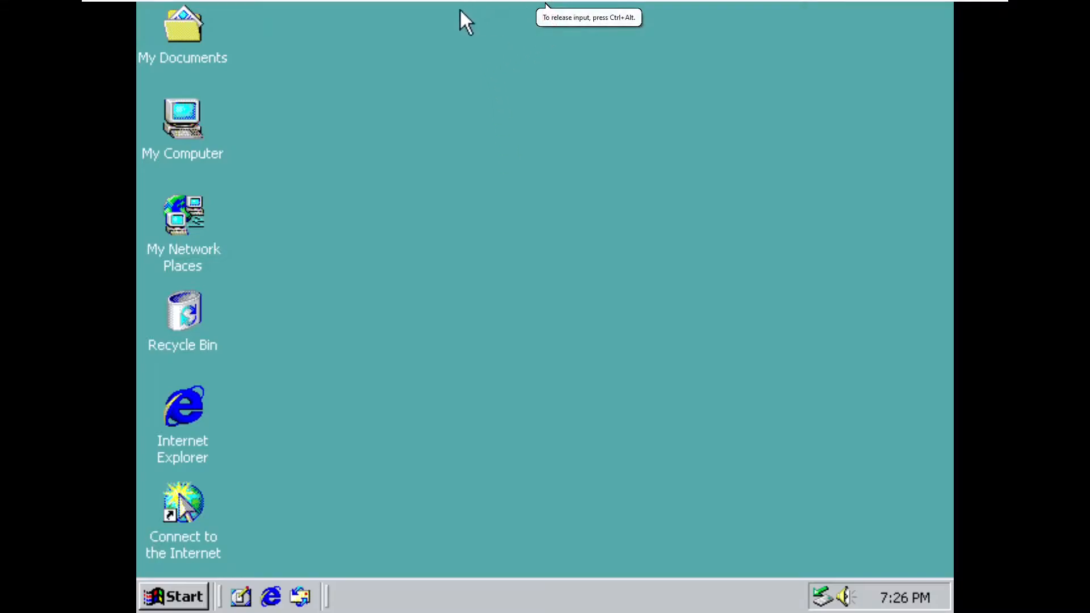
- Switch from the Windows 2000 Server machine to the VMware Workstation home page
mouse_move(301, 5)
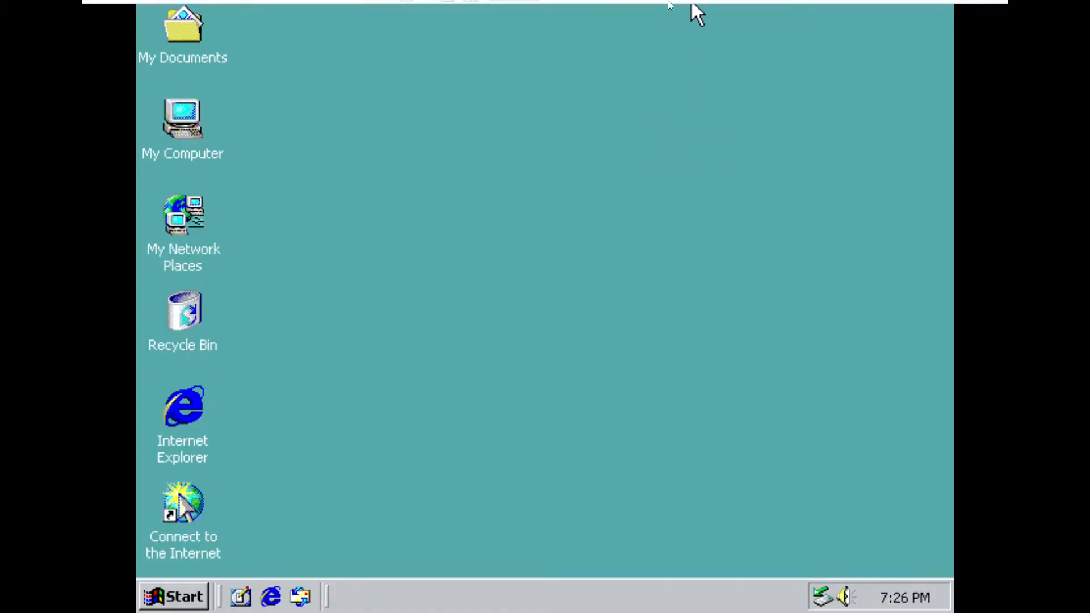
mouse_move(692, 3)
left_click(486, 8)
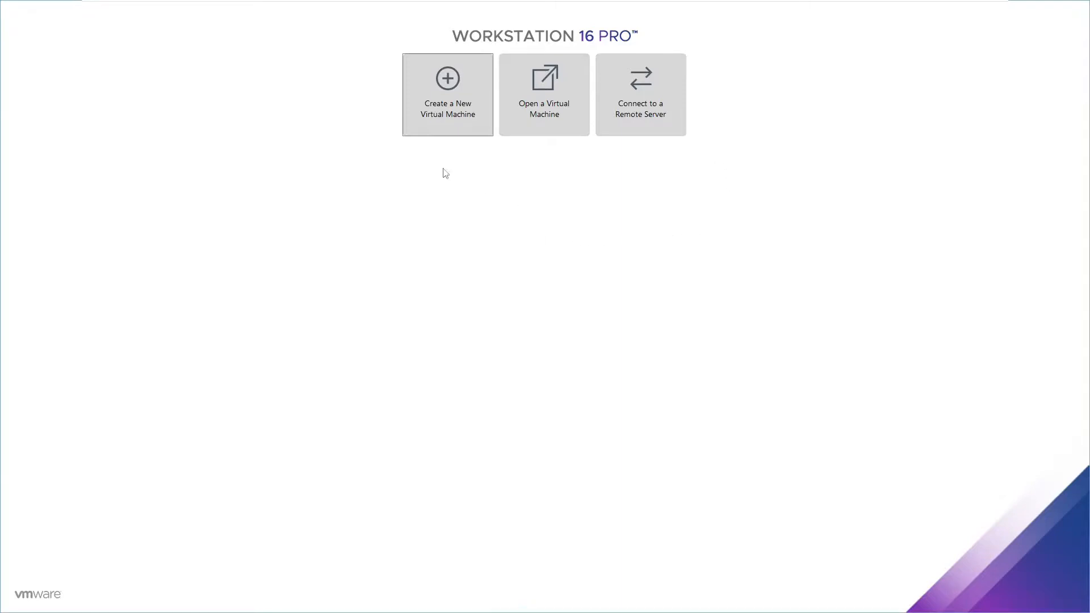
- Start creating a new virtual machine from the home page
mouse_move(683, 4)
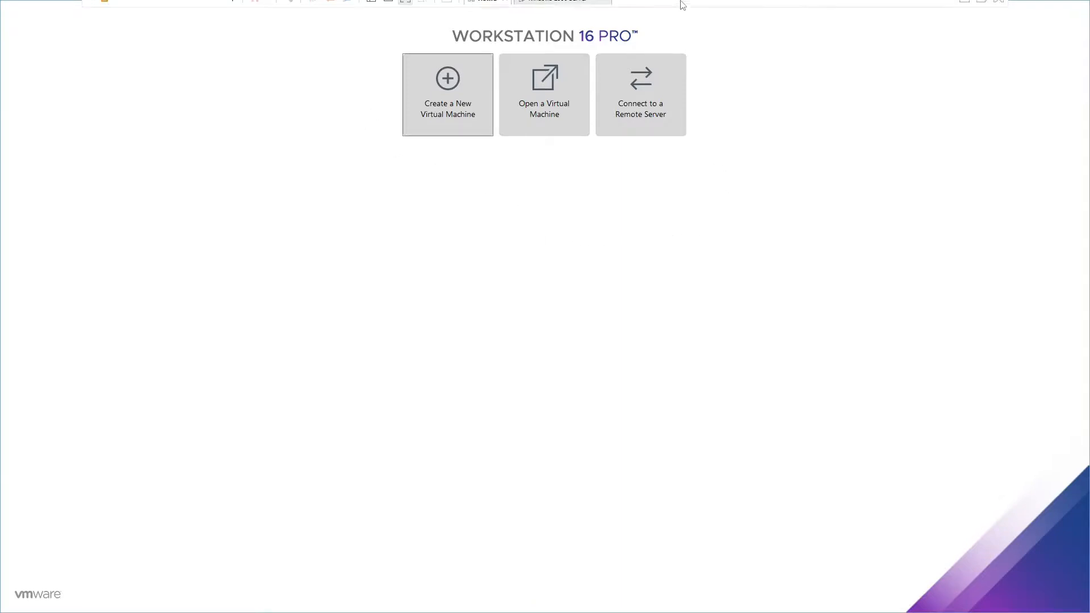
left_click(426, 114)
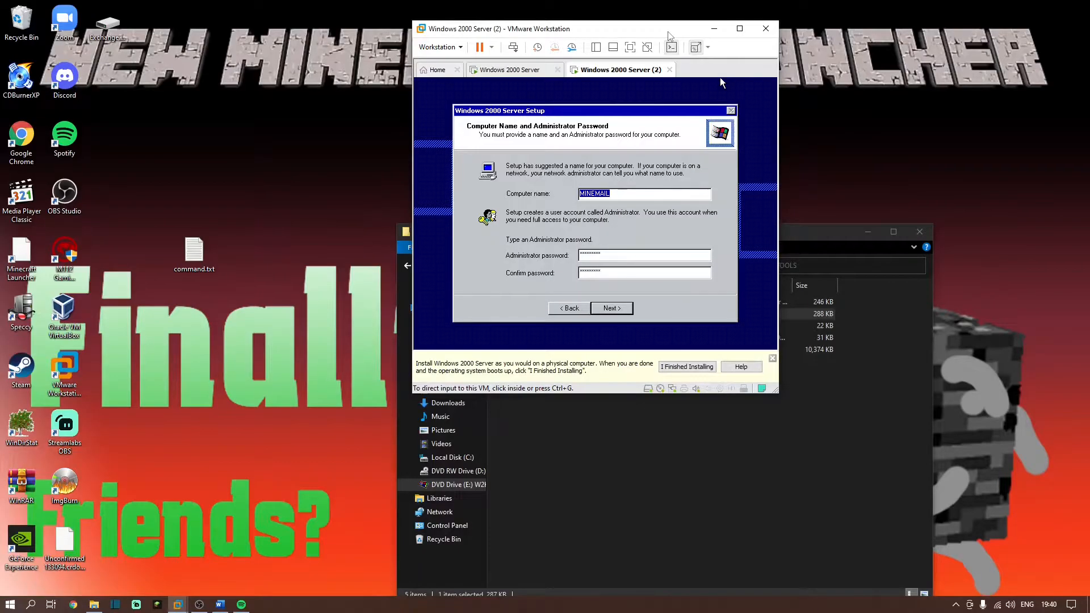
- Show the Windows 2000 Server (2) machine full screen and accept the computer name MINEMAIL with the filled-in administrator password
left_click(631, 48)
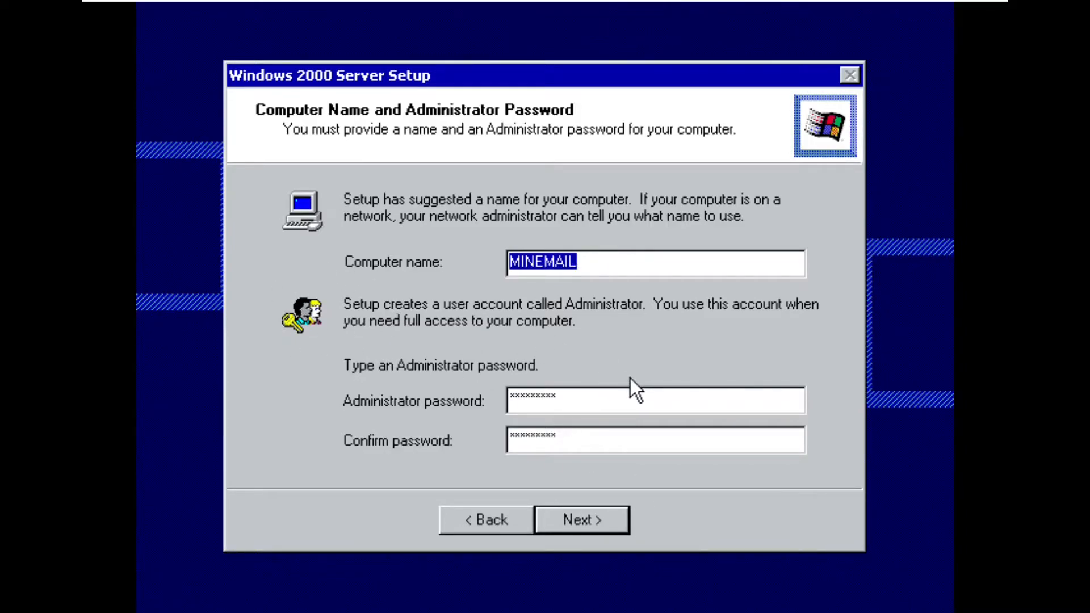
left_click(599, 513)
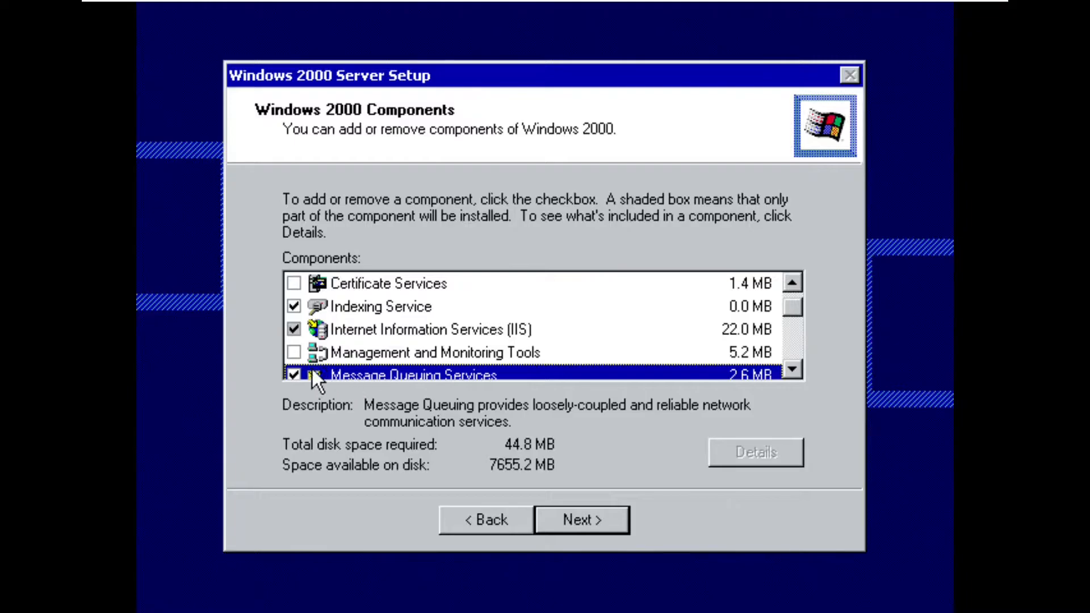
- Deselect Message Queuing Services and add FTP Server, NNTP Service and Visual InterDev RAD Remote Deployment Support to Internet Information Services (IIS)
left_click(293, 373)
left_click(353, 328)
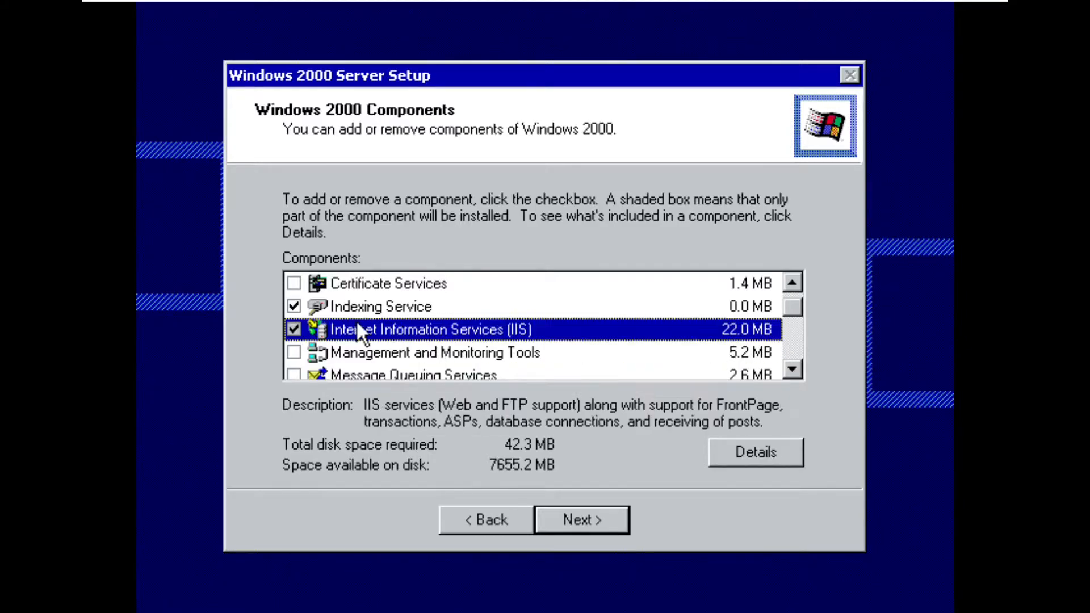
double_click(435, 333)
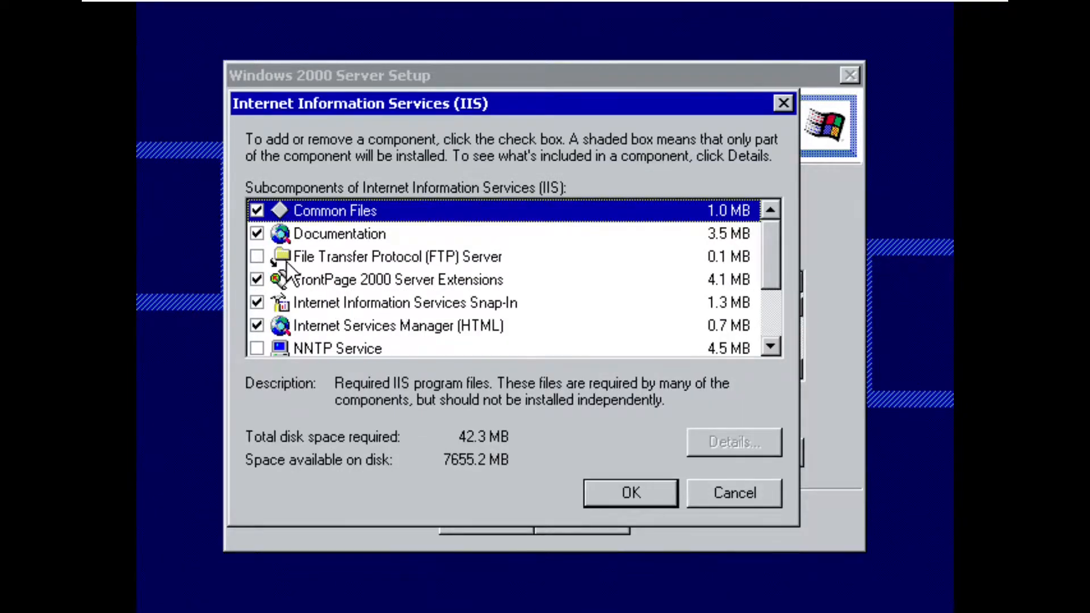
left_click(257, 257)
scroll(260, 309, "down", 2)
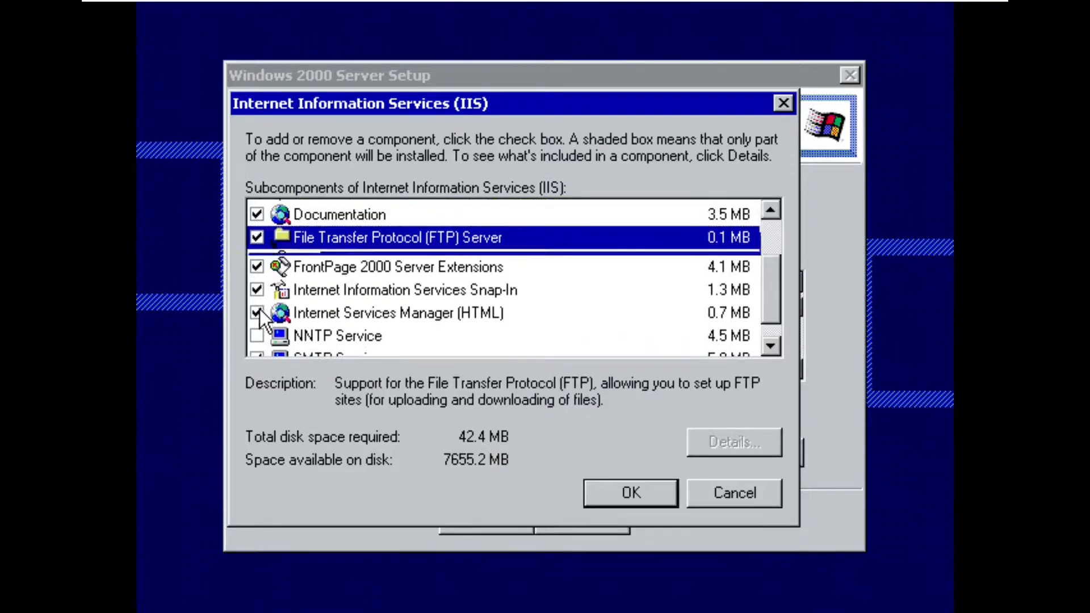
left_click(258, 257)
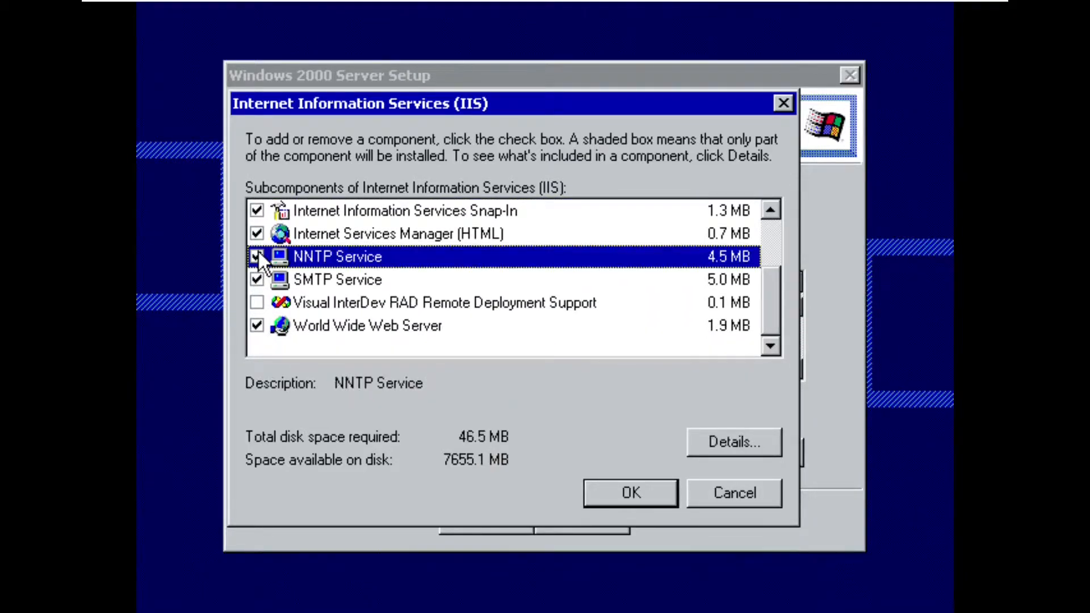
left_click(257, 302)
left_click(493, 411)
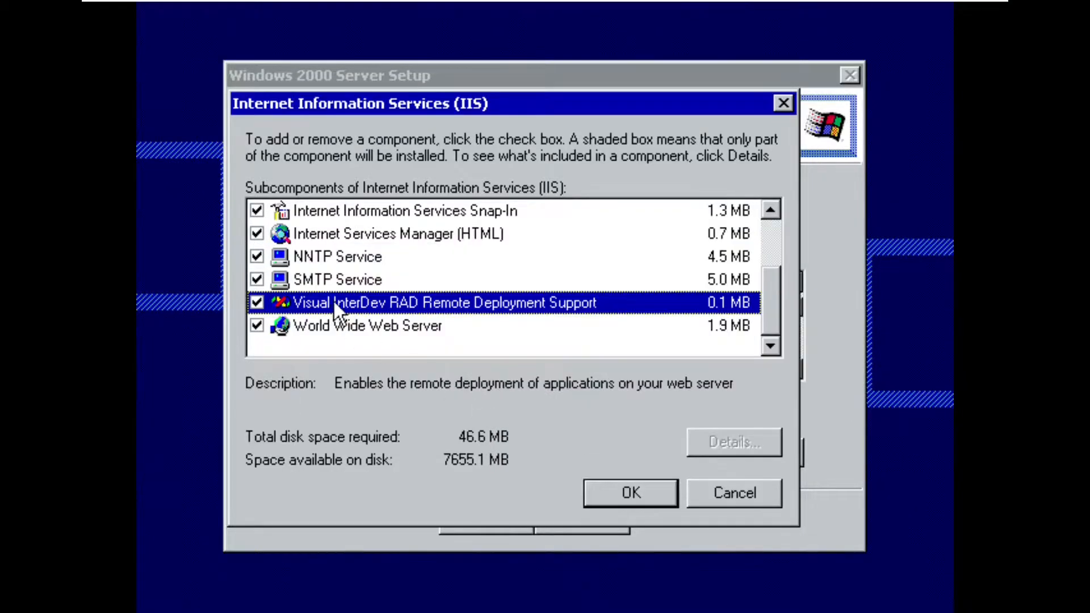
scroll(377, 271, "up", 1)
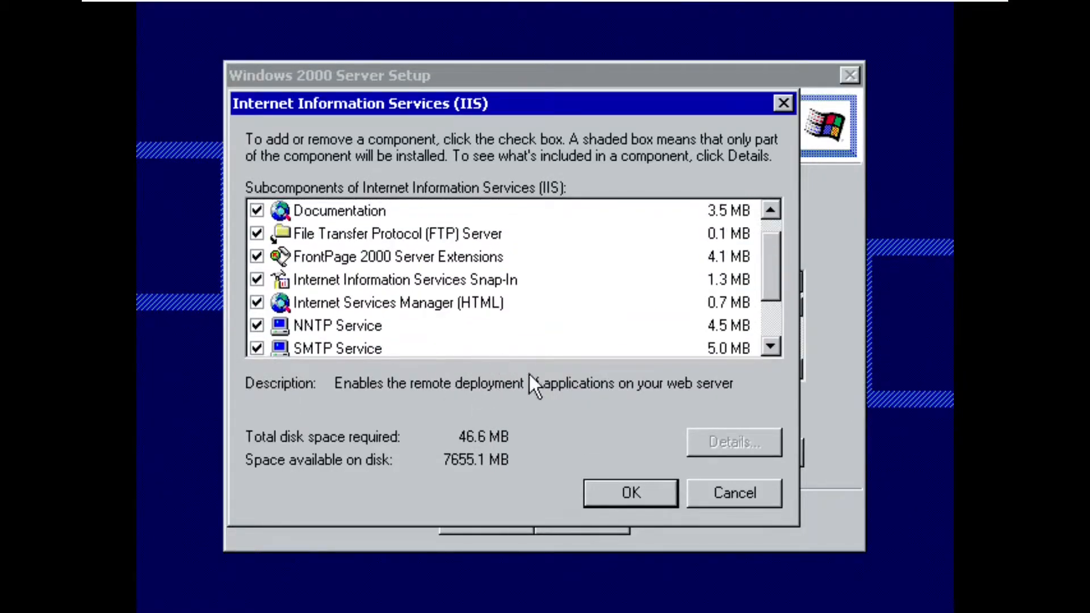
left_click(627, 495)
- Include Message Queuing Services in the Windows 2000 components, review the remaining components and accept the selection
scroll(417, 372, "down", 1)
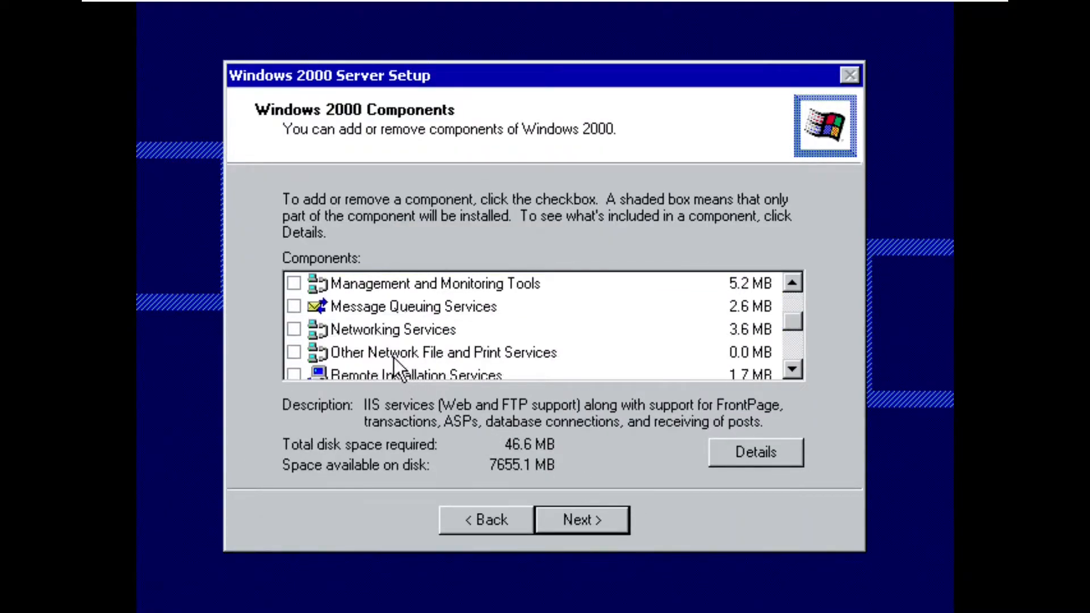
left_click(294, 307)
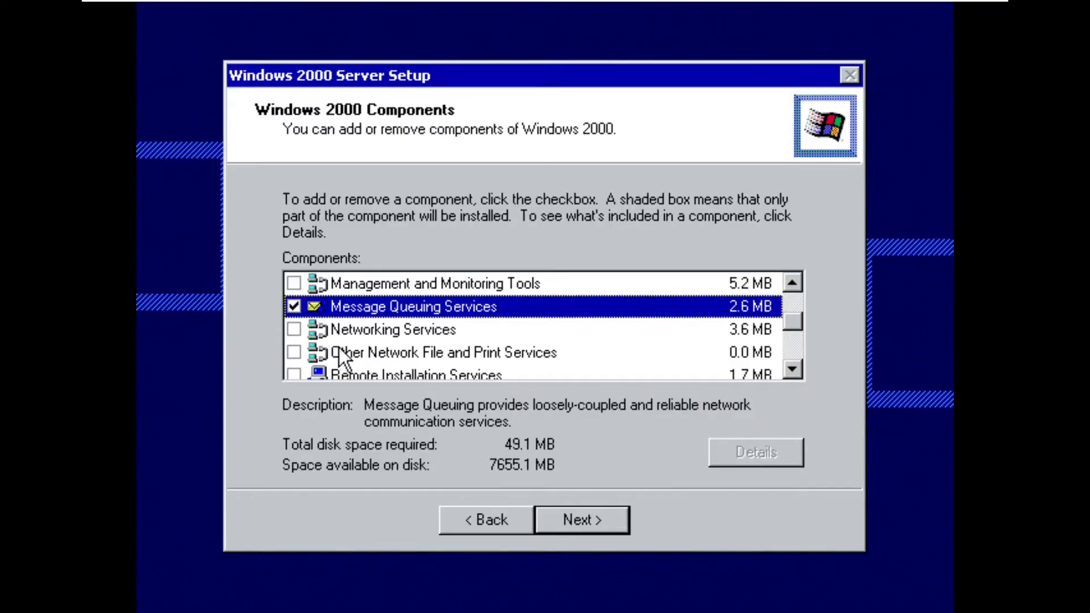
scroll(343, 345, "down", 2)
scroll(343, 345, "up", 4)
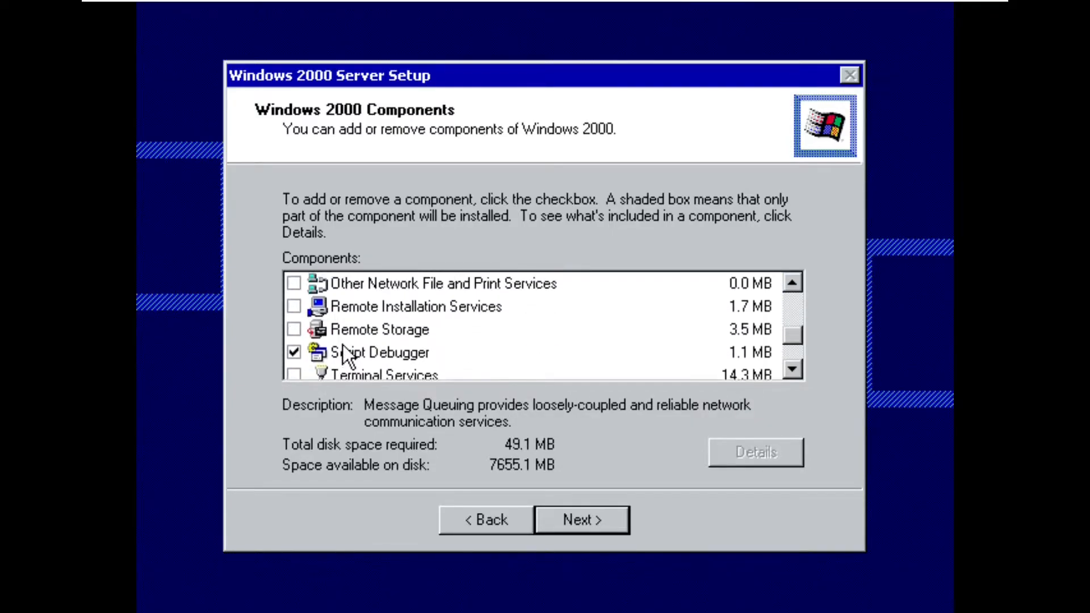
scroll(343, 346, "down", 2)
scroll(343, 345, "up", 2)
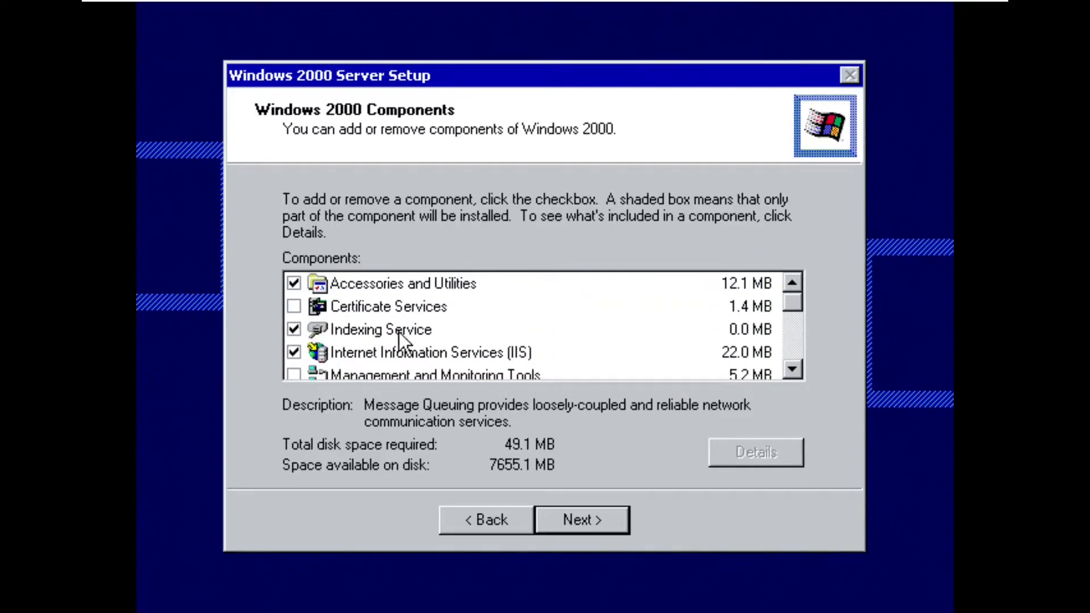
left_click(602, 507)
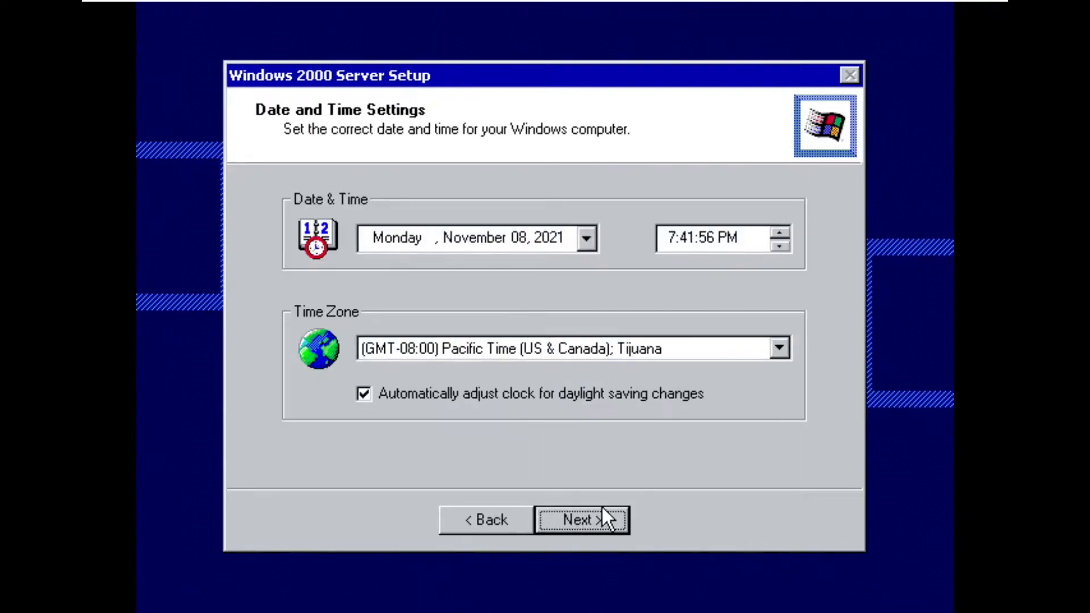
- Set the time zone to (GMT) Greenwich Mean Time : Dublin, Edinburgh, Lisbon, London
left_click(549, 353)
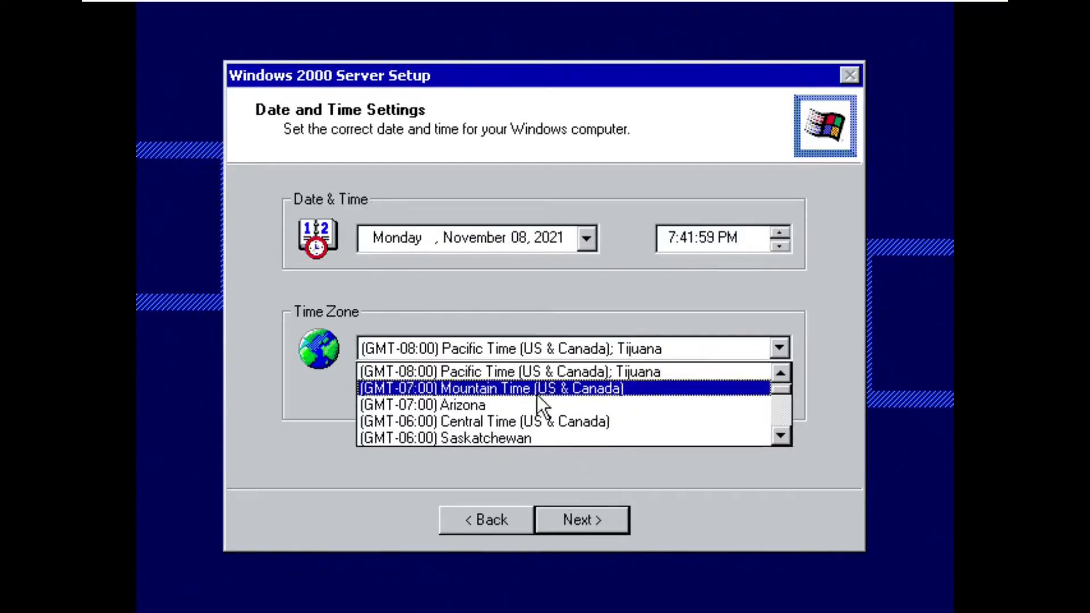
scroll(531, 418, "down", 4)
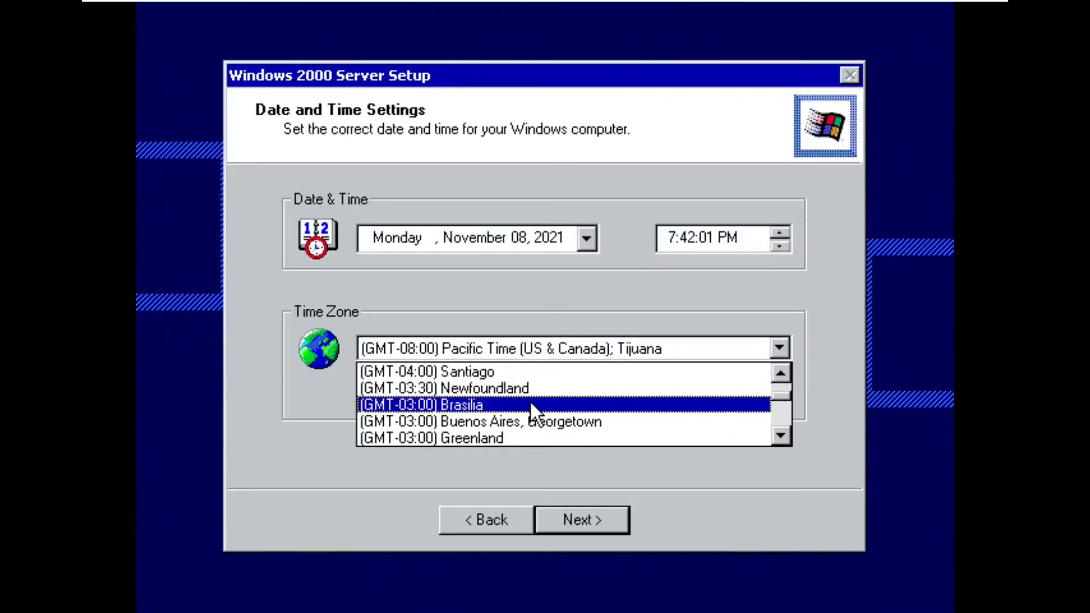
scroll(530, 401, "up", 2)
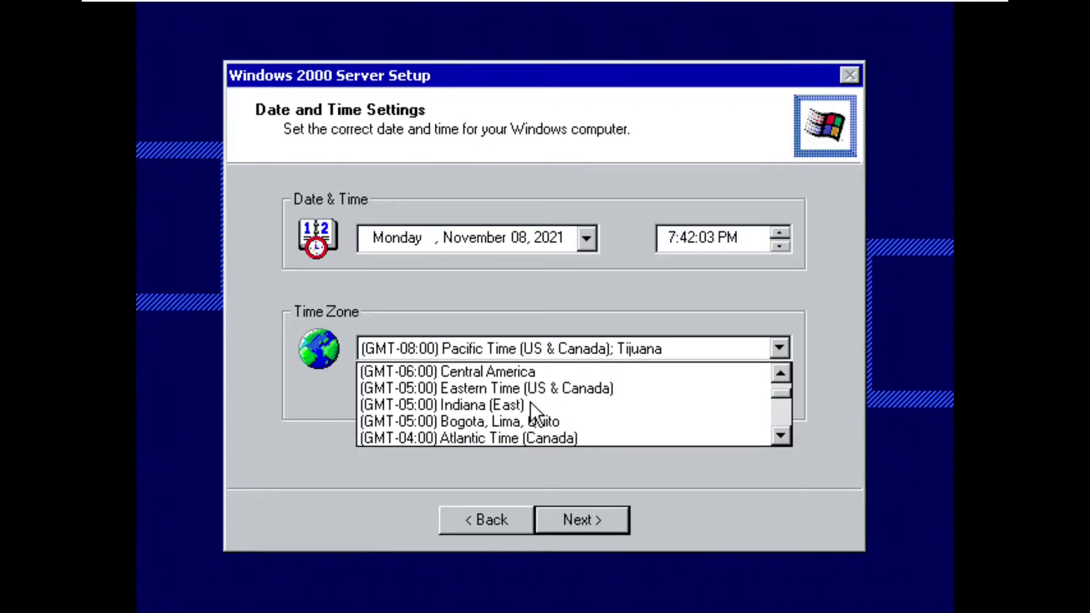
scroll(530, 402, "down", 4)
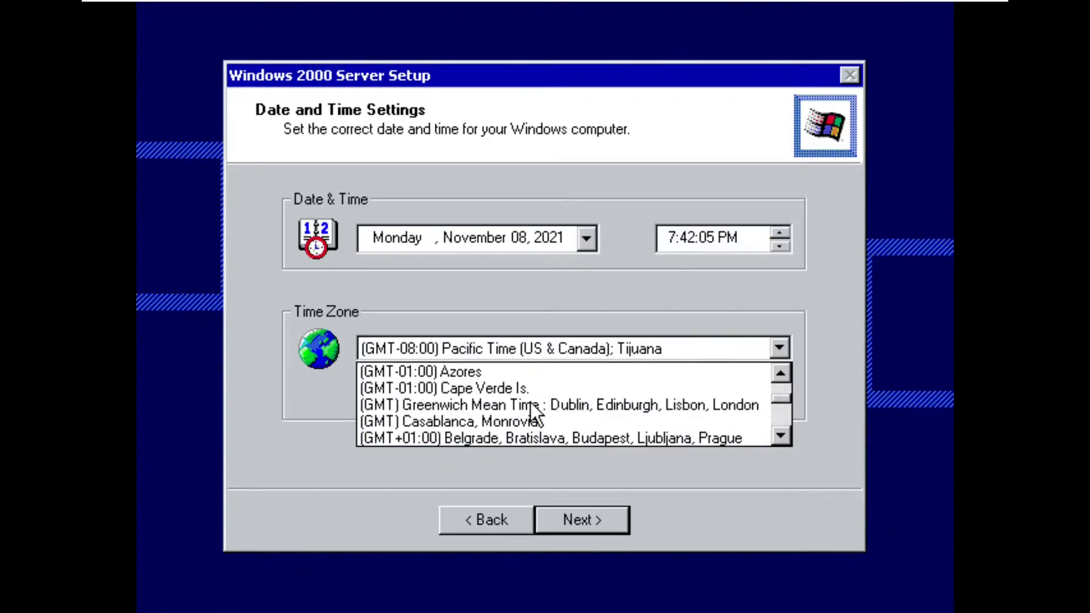
left_click(530, 404)
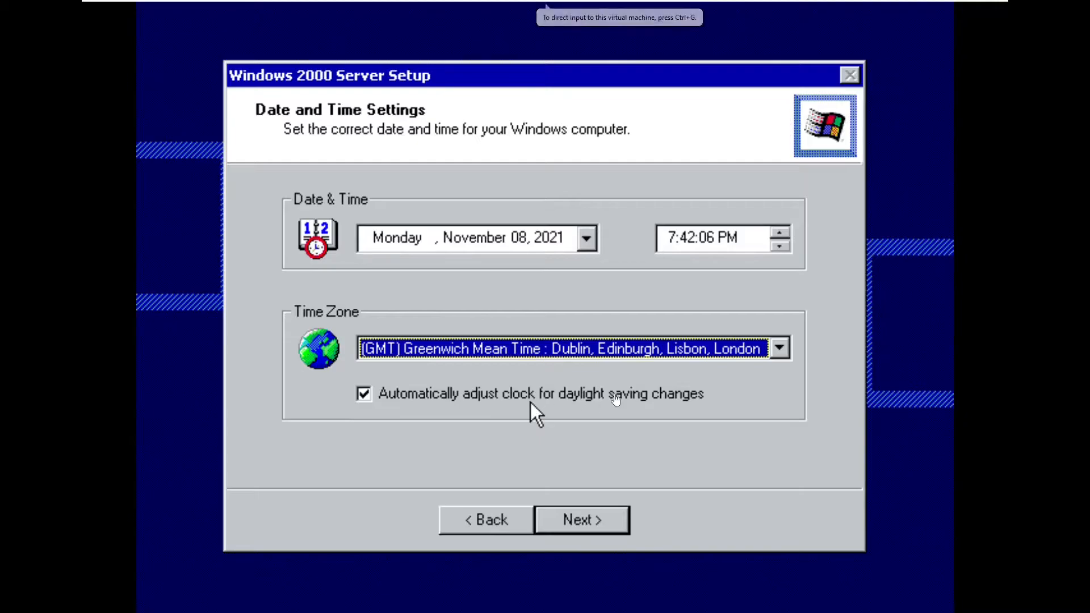
- Log on to the newly installed Windows 2000 Server as Administrator with the account password
key("alt+Tab")
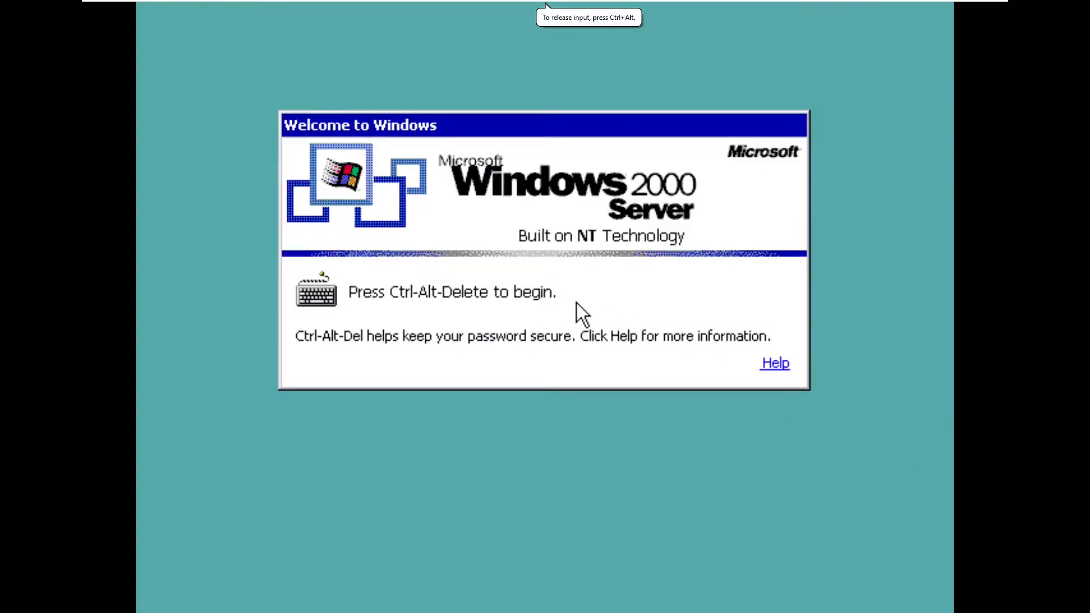
key("ctrl+alt+Delete")
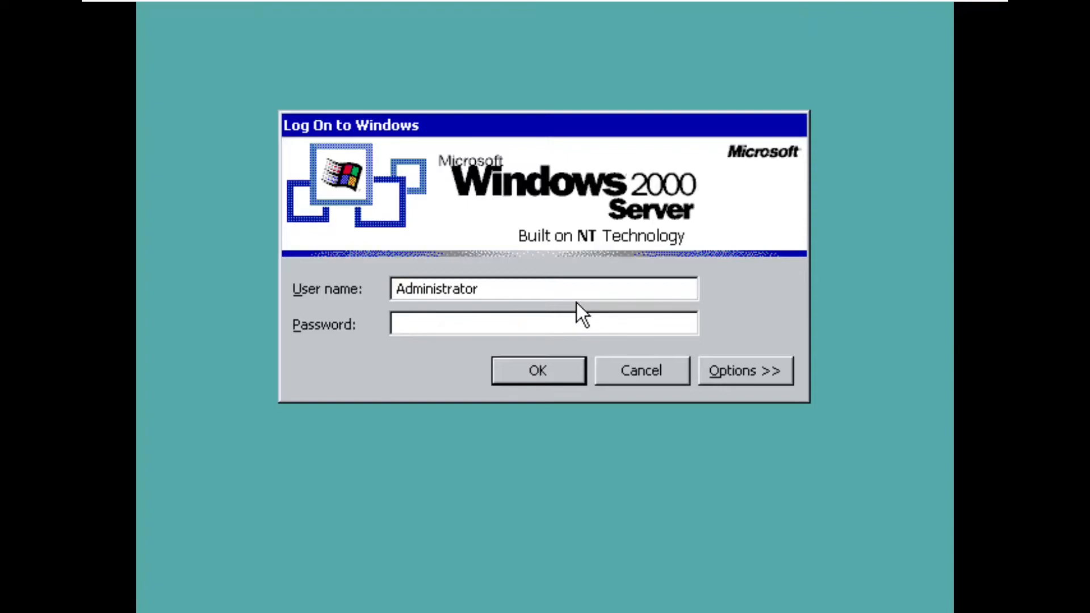
type("*********")
key("Return")
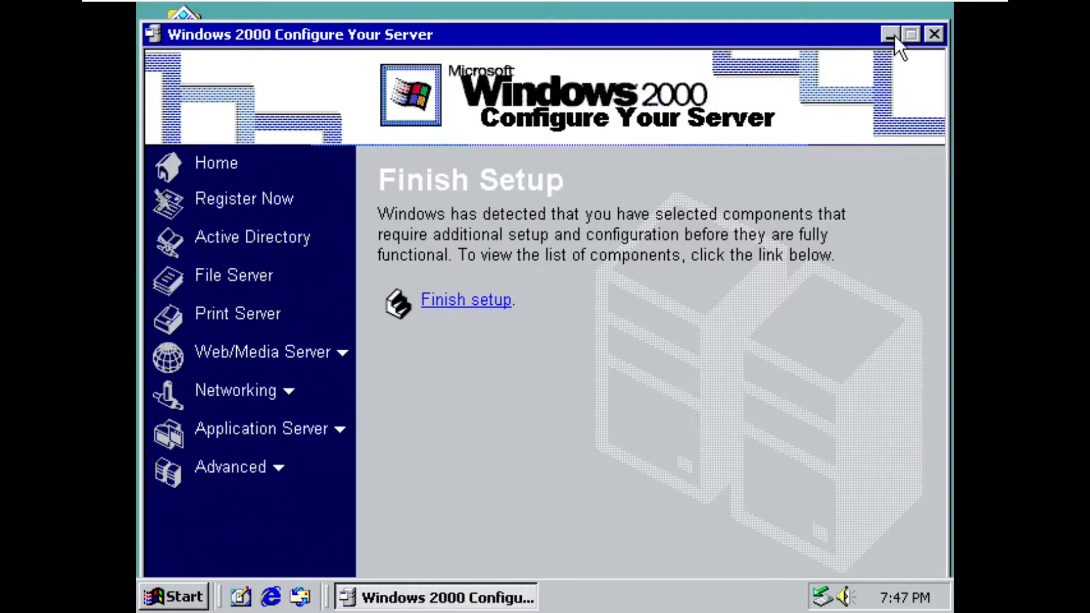
- Finish the pending component setup by configuring Message Queuing Services, and close Add/Remove Programs
left_click(478, 301)
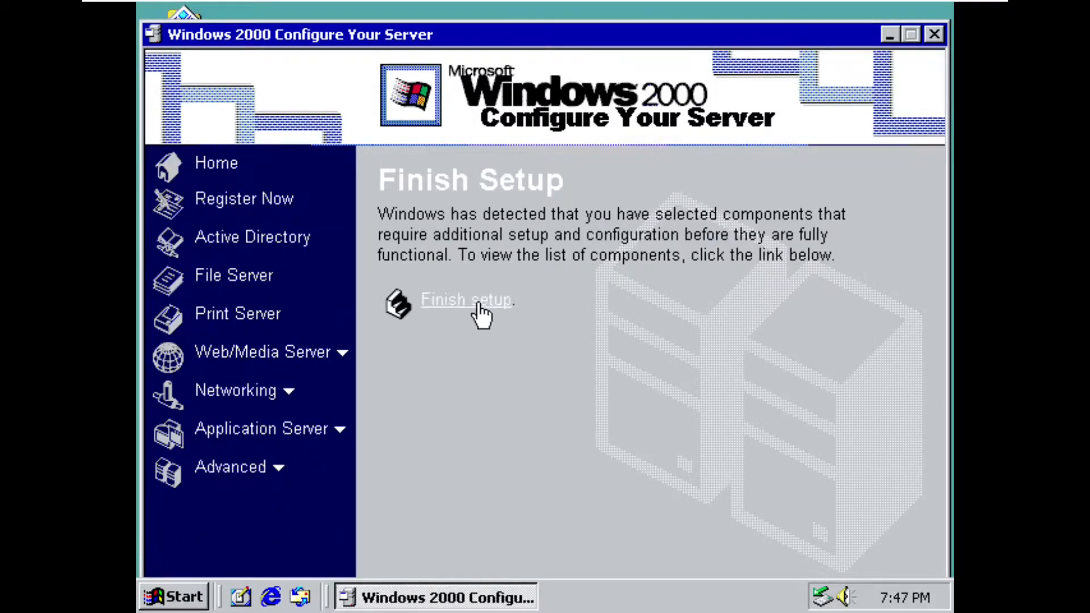
left_click_drag(741, 134, 619, 66)
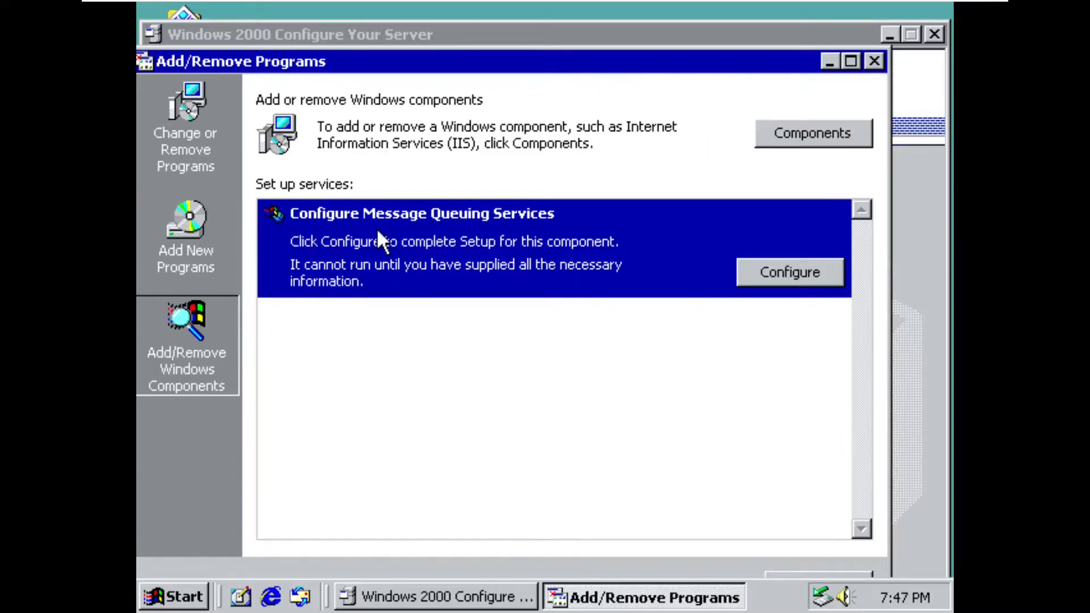
left_click(806, 275)
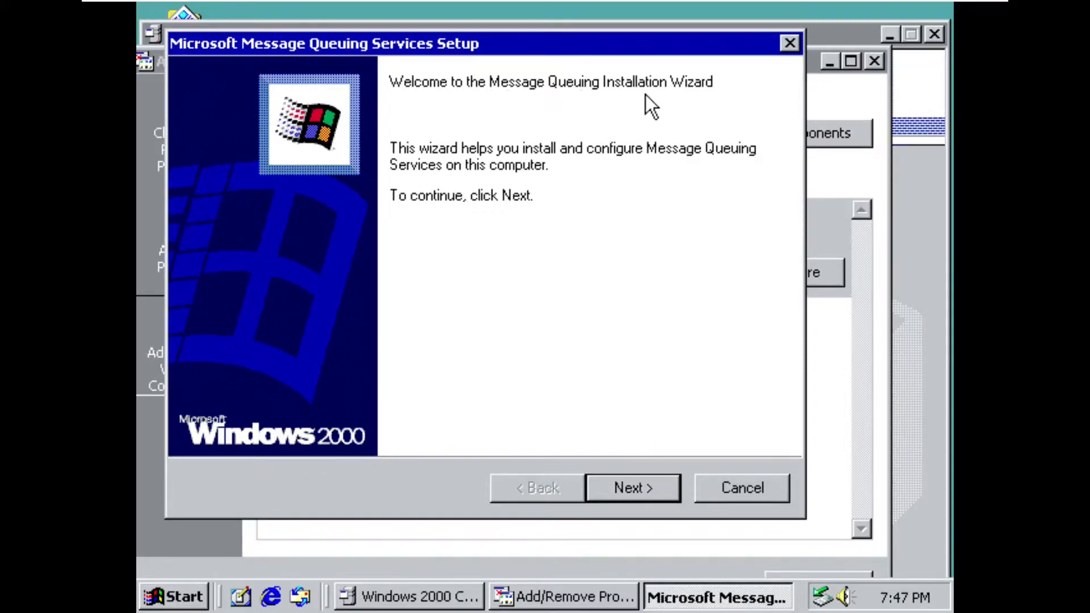
left_click(636, 488)
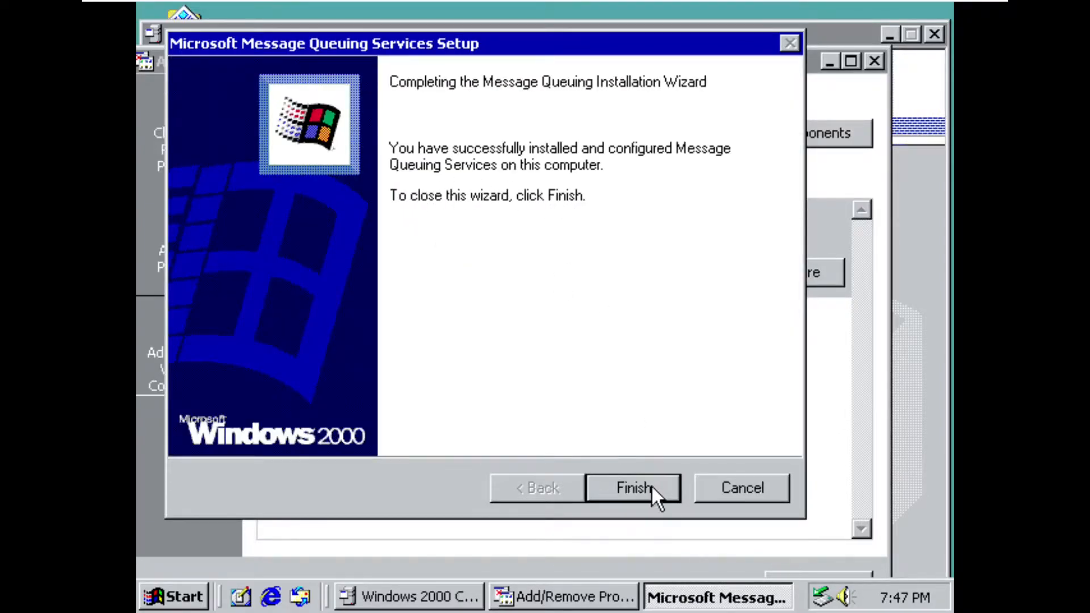
left_click(652, 487)
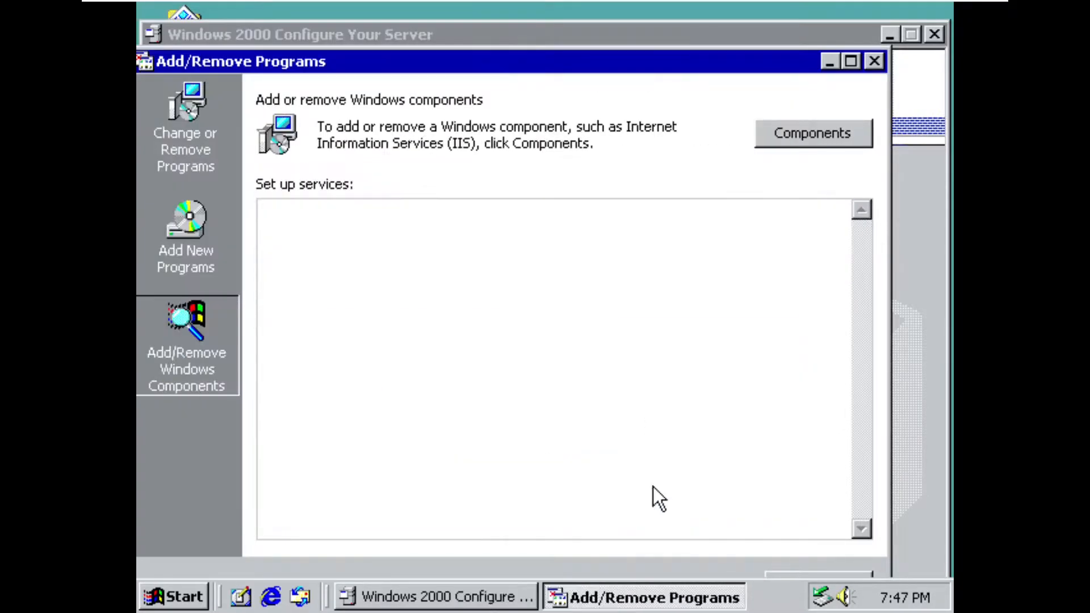
left_click(873, 61)
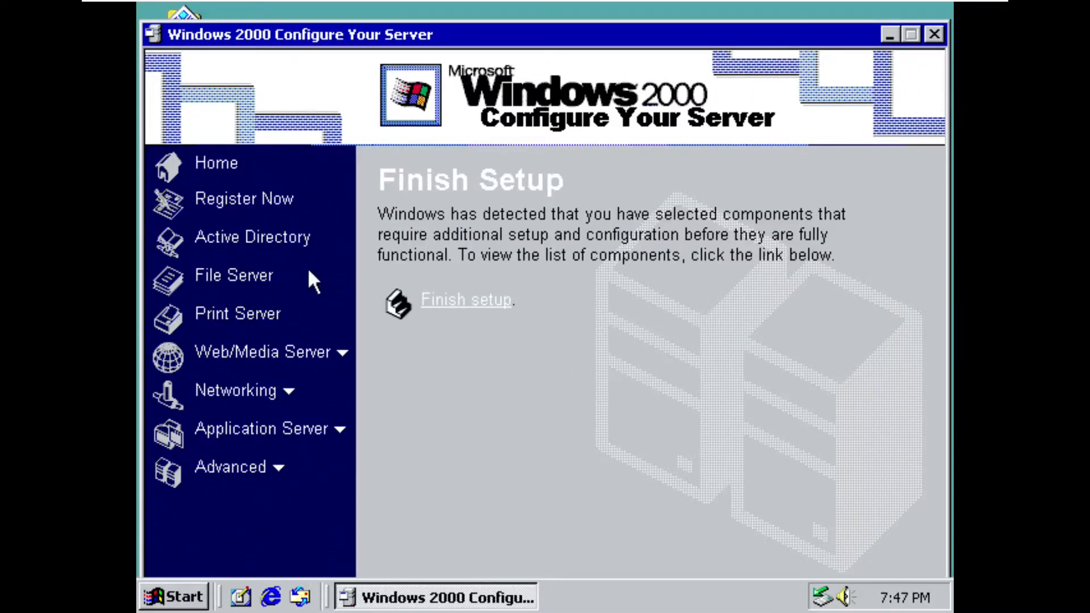
- Specify in Configure Your Server that one or more servers are already running in the network, and minimize the window
left_click(257, 201)
left_click(214, 166)
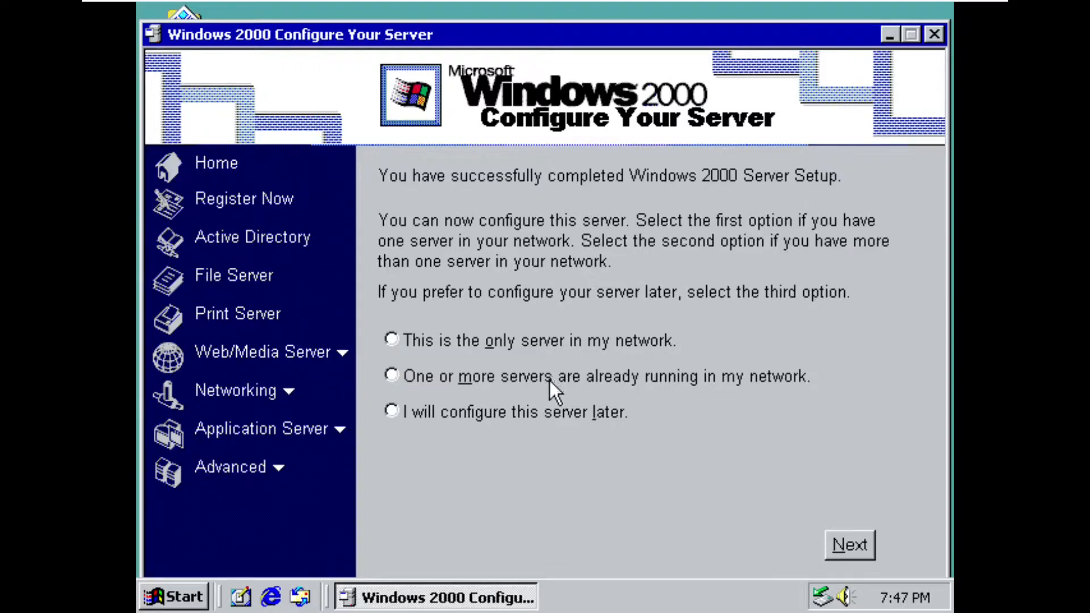
left_click(509, 381)
left_click(858, 545)
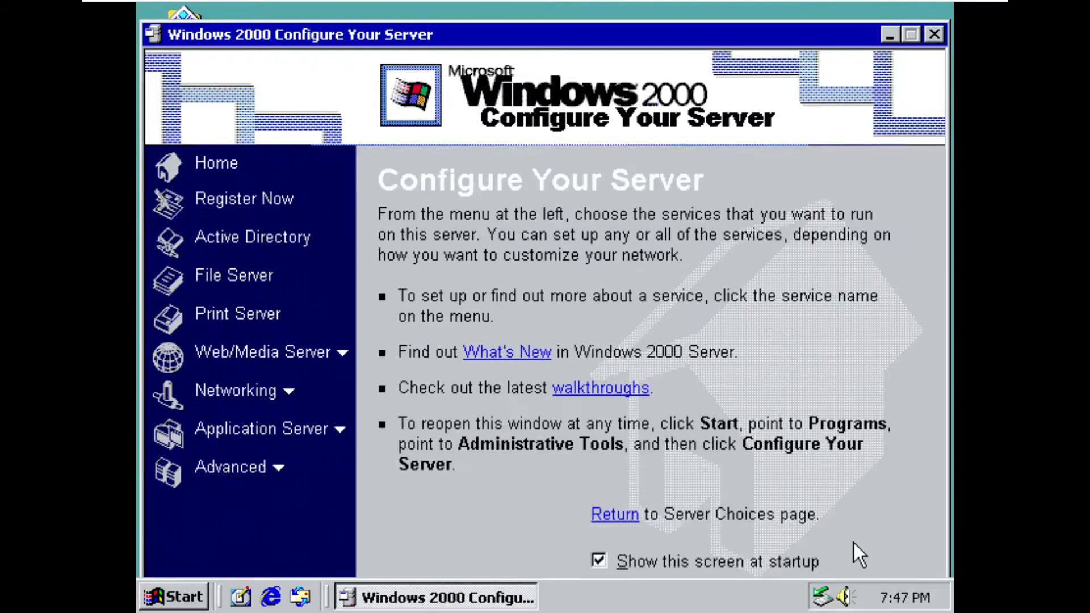
left_click(889, 37)
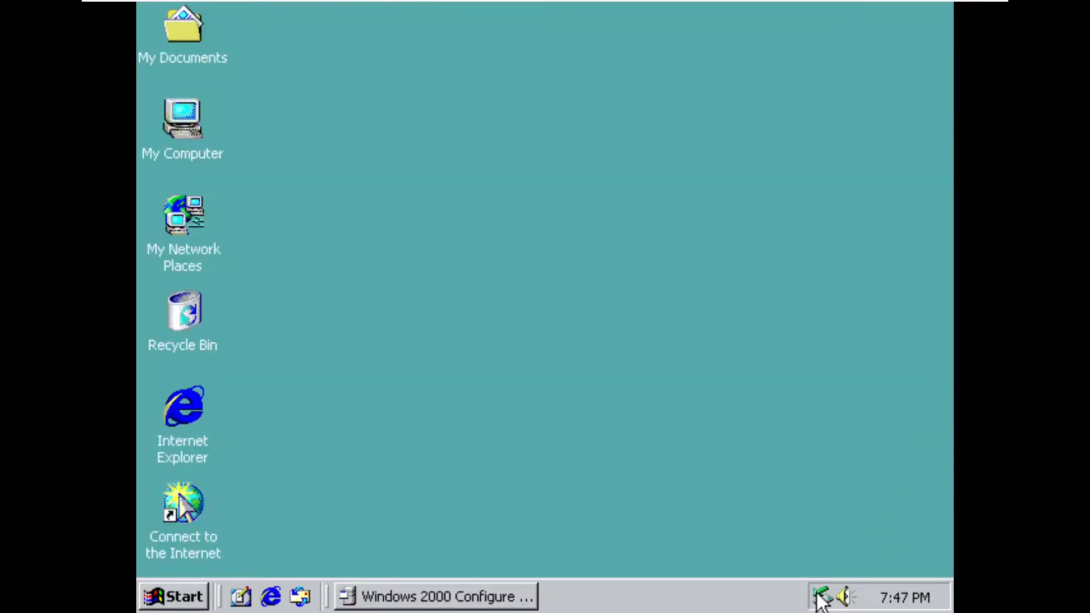
- Open the Local Area Connection's properties from Network and Dial-up Connections in Control Panel
left_click(188, 602)
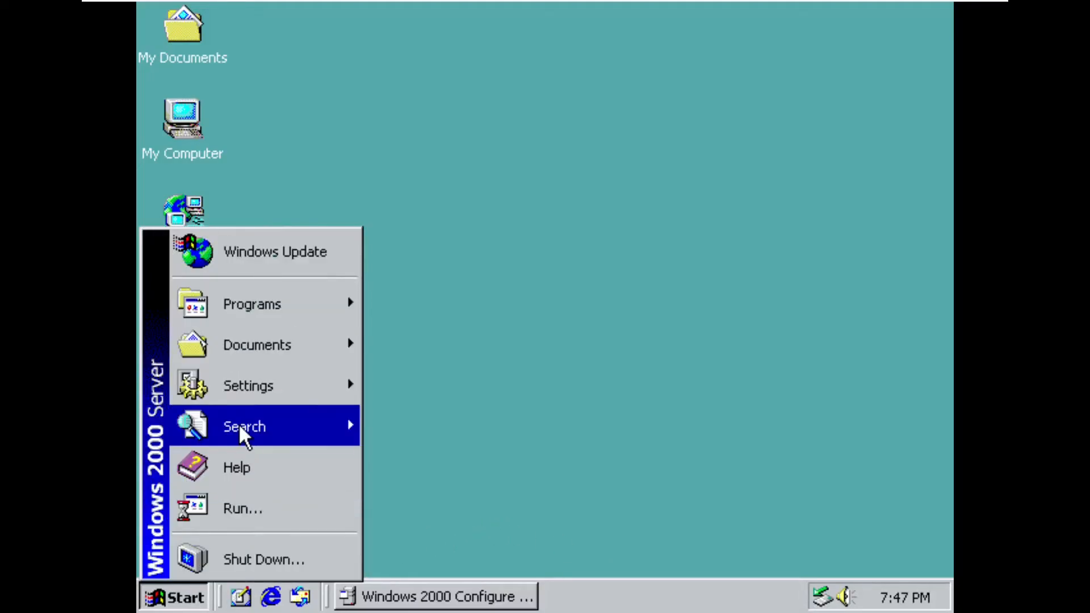
left_click(406, 369)
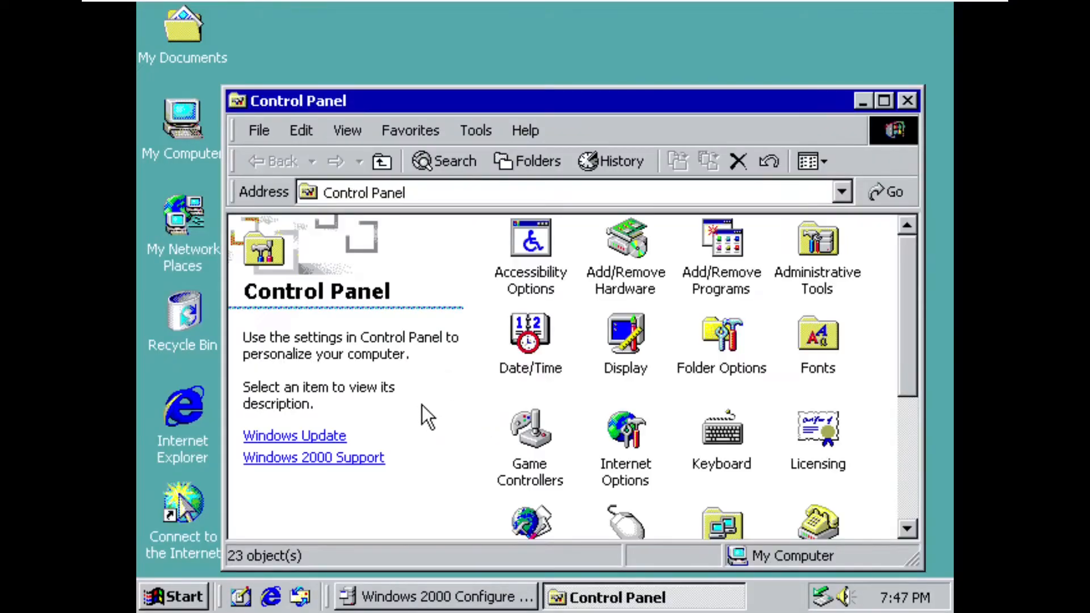
scroll(579, 449, "down", 4)
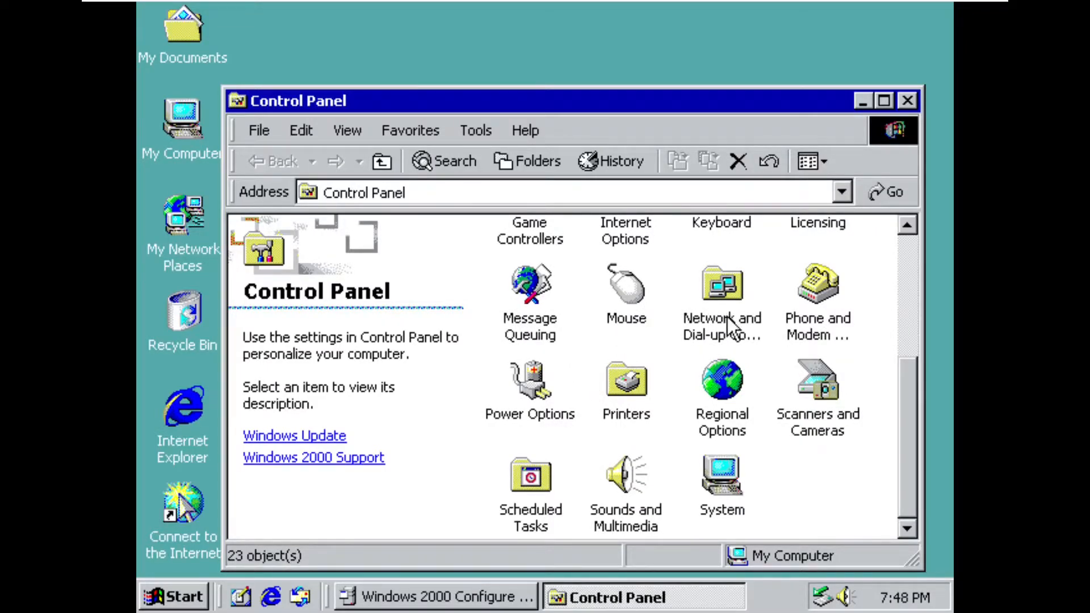
double_click(728, 292)
left_click(622, 256)
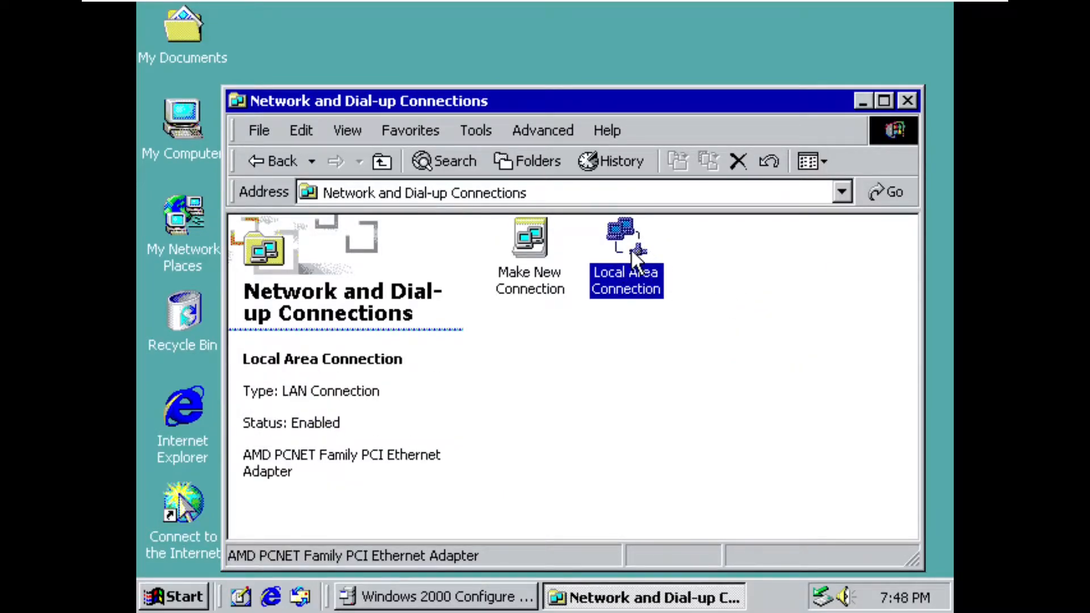
double_click(632, 248)
left_click(443, 420)
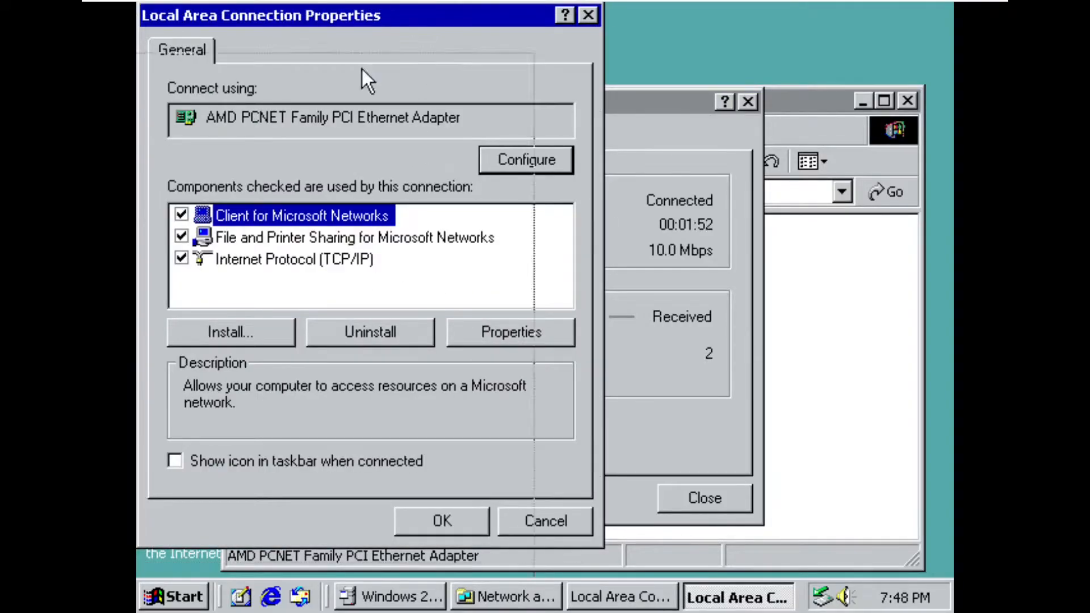
- Open the connection's Internet Protocol (TCP/IP) properties and choose to use specified DNS server addresses
left_click_drag(432, 18, 220, 245)
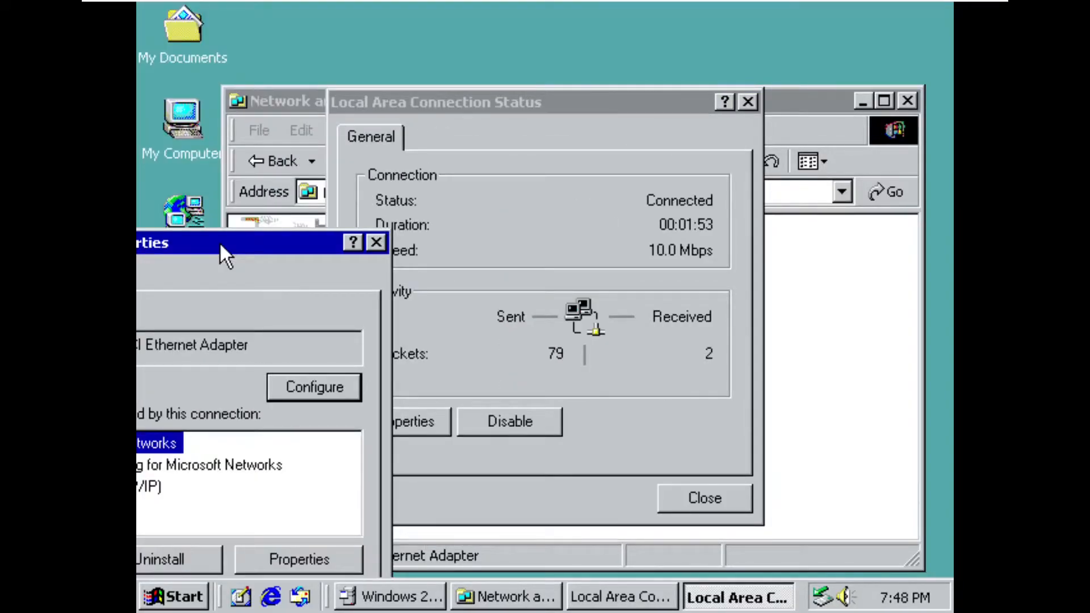
left_click_drag(220, 243, 576, 86)
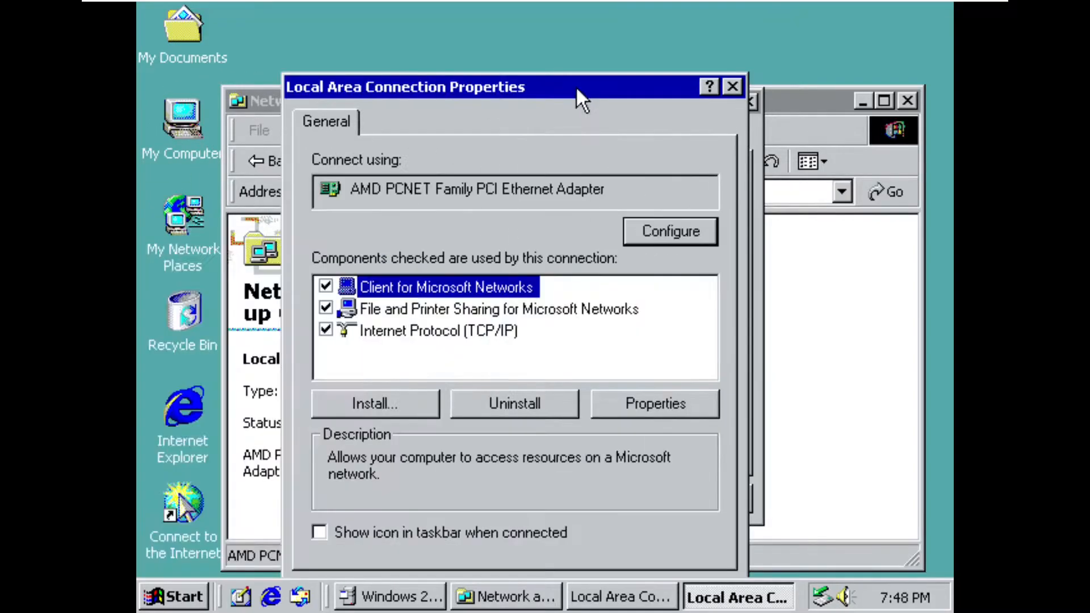
double_click(437, 332)
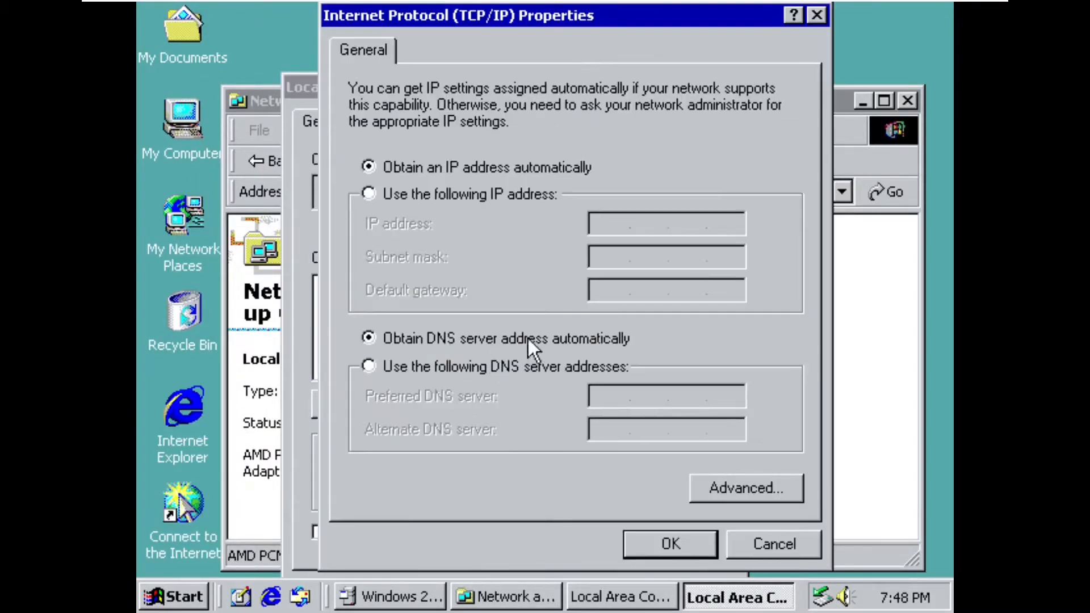
left_click(413, 370)
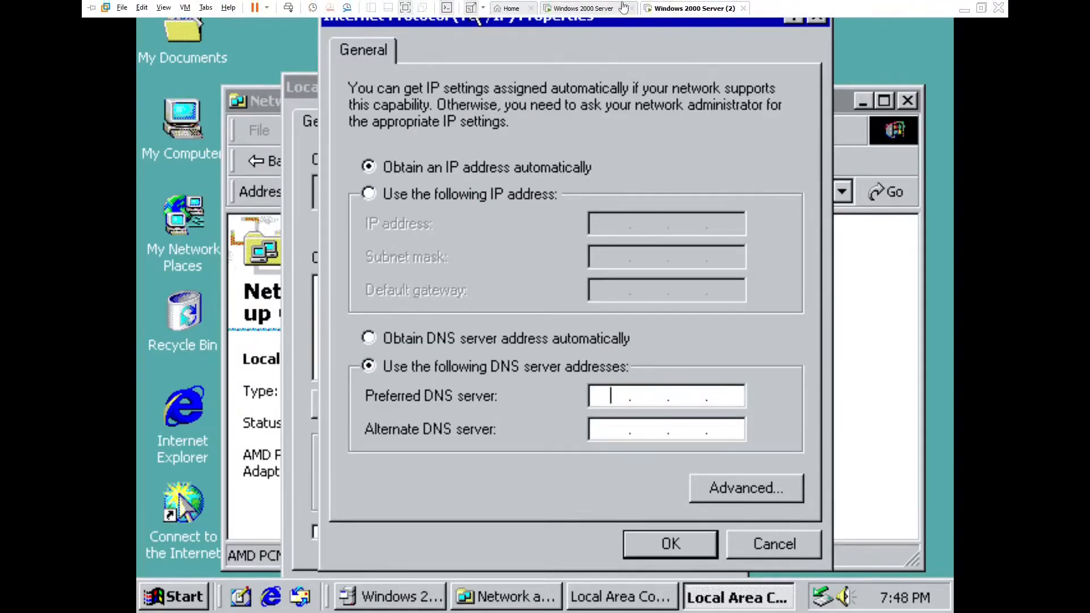
- Switch to the domain server's virtual machine and look up its IP address with ipconfig in a command prompt
left_click(617, 5)
left_click(389, 388)
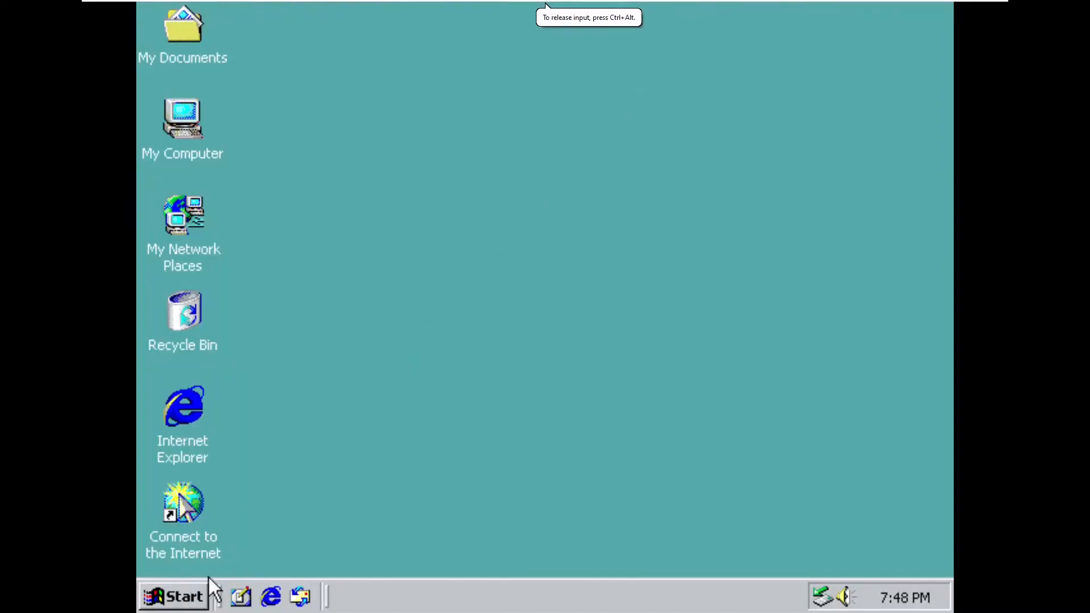
key("super")
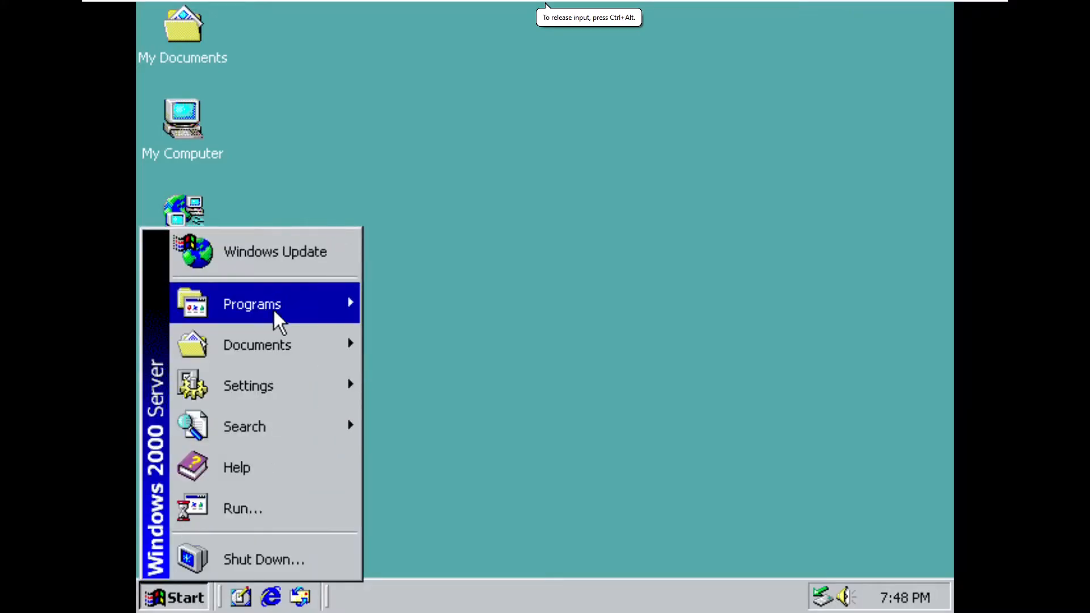
left_click(607, 247)
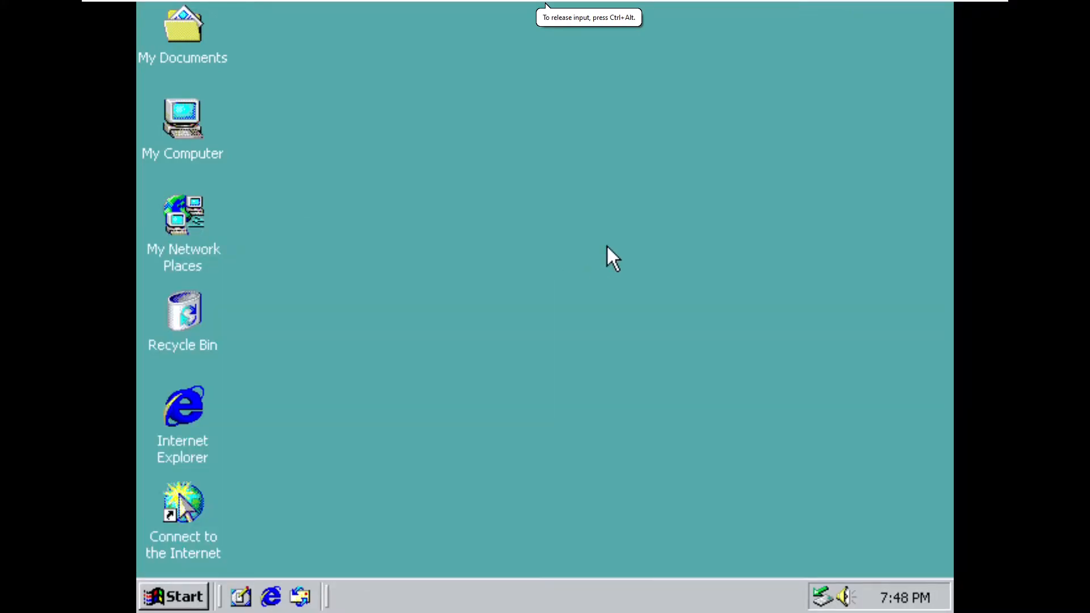
key("super+r")
type("cm")
type("ipco")
type("nfig")
key("Return")
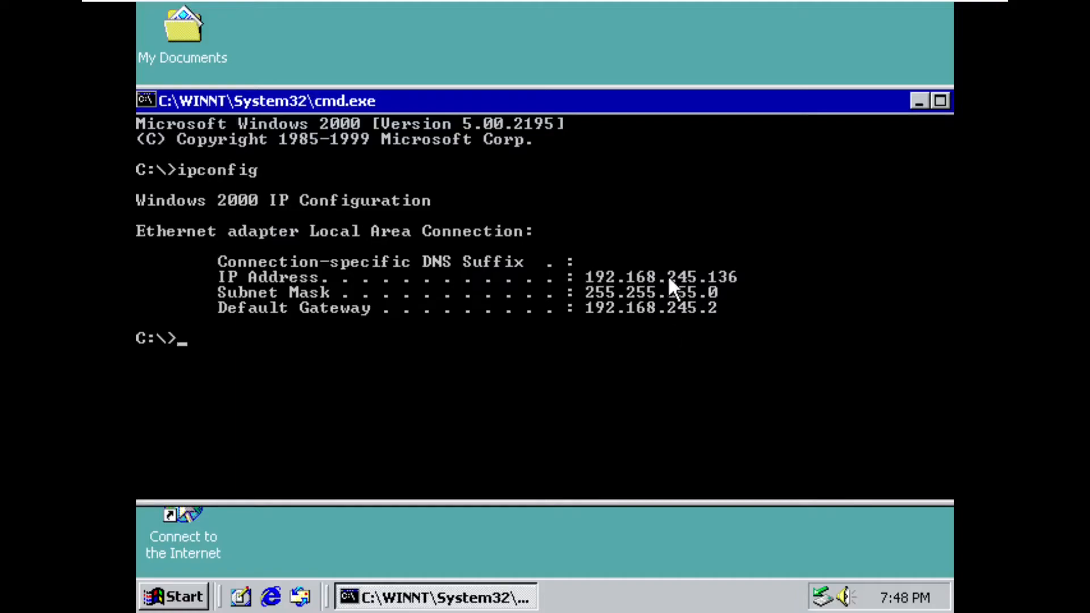
left_click_drag(587, 276, 731, 276)
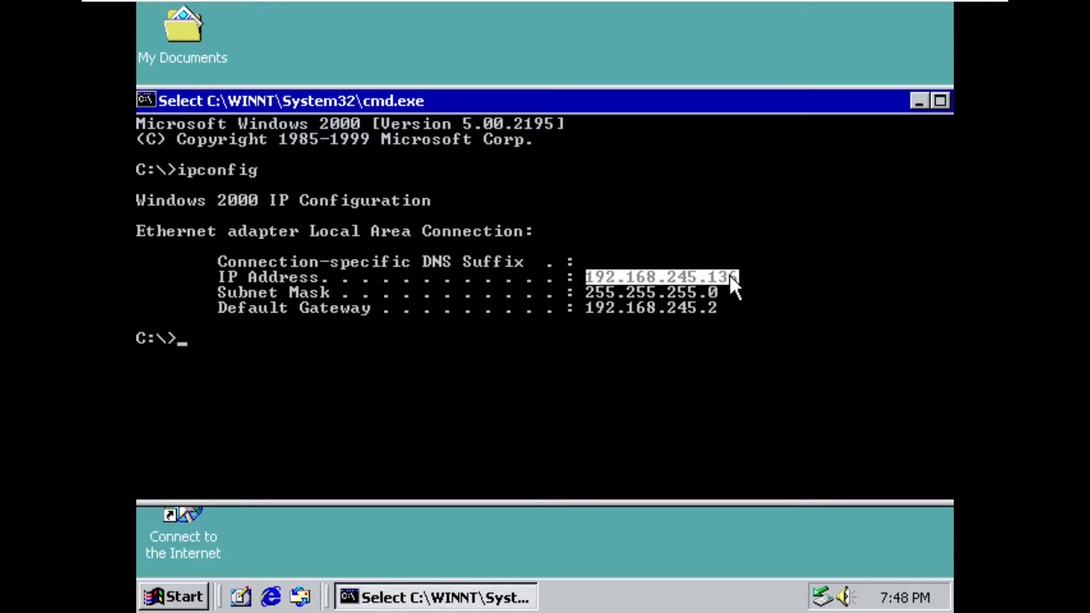
left_click(737, 275)
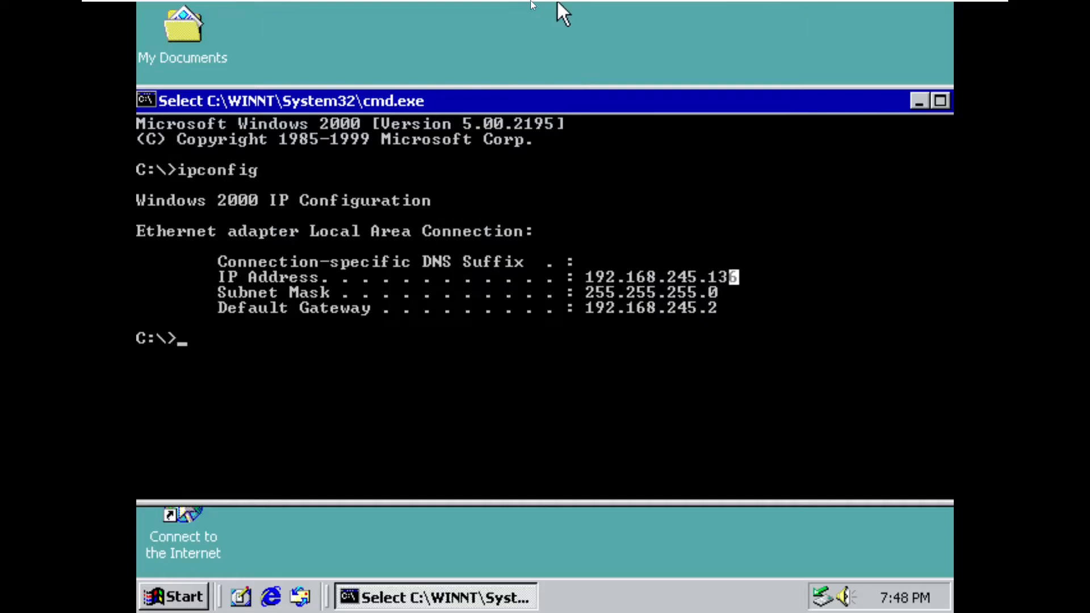
- Back in the second virtual machine, set the preferred DNS server to 192.168.245.136, apply it, and close the network connection windows
left_click(690, 8)
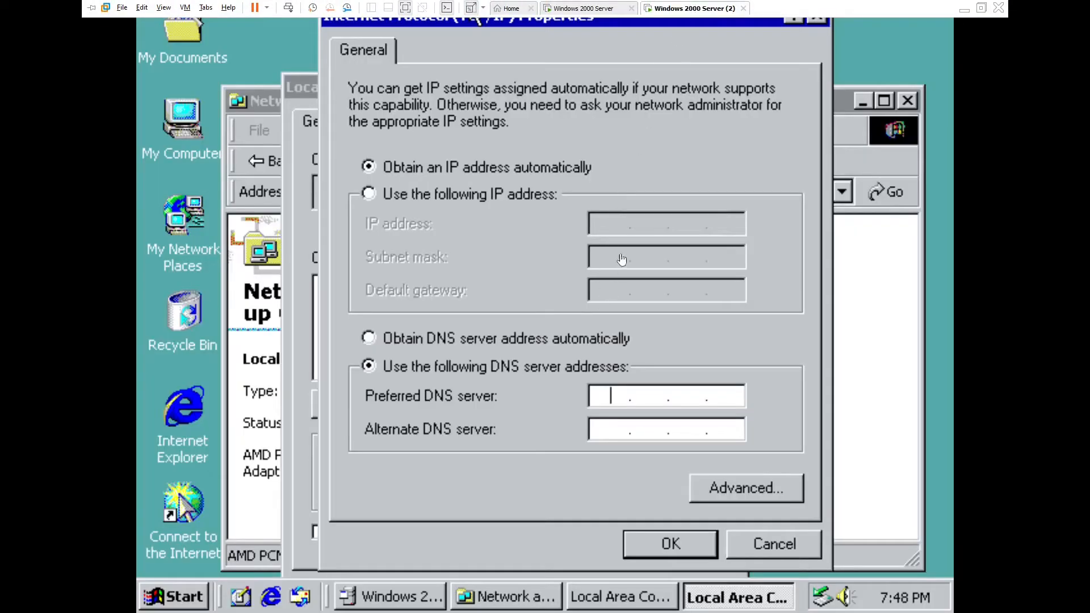
type("192.168.245.136")
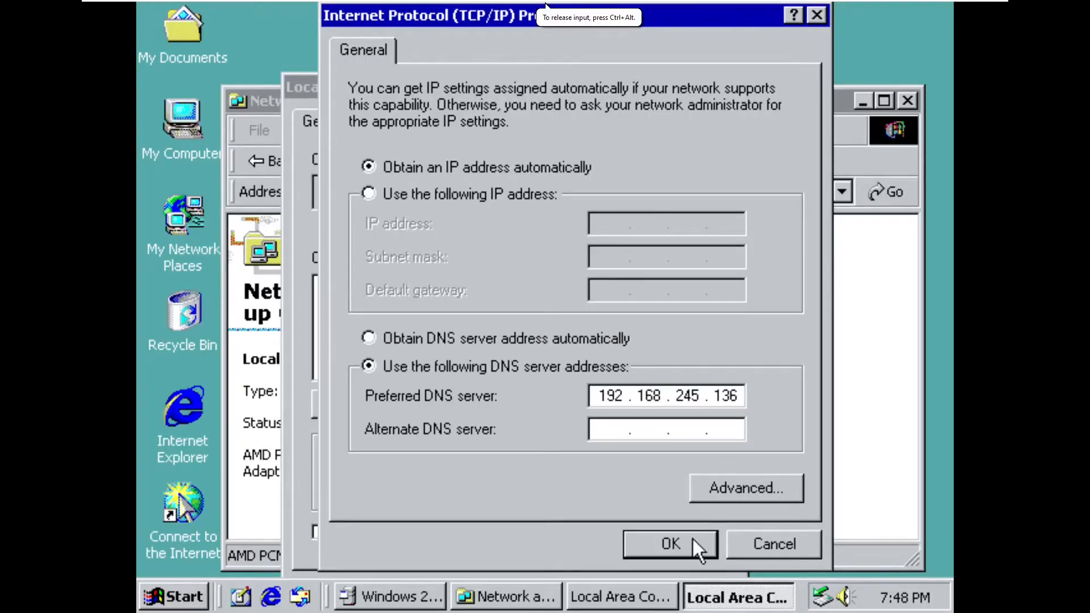
left_click(683, 549)
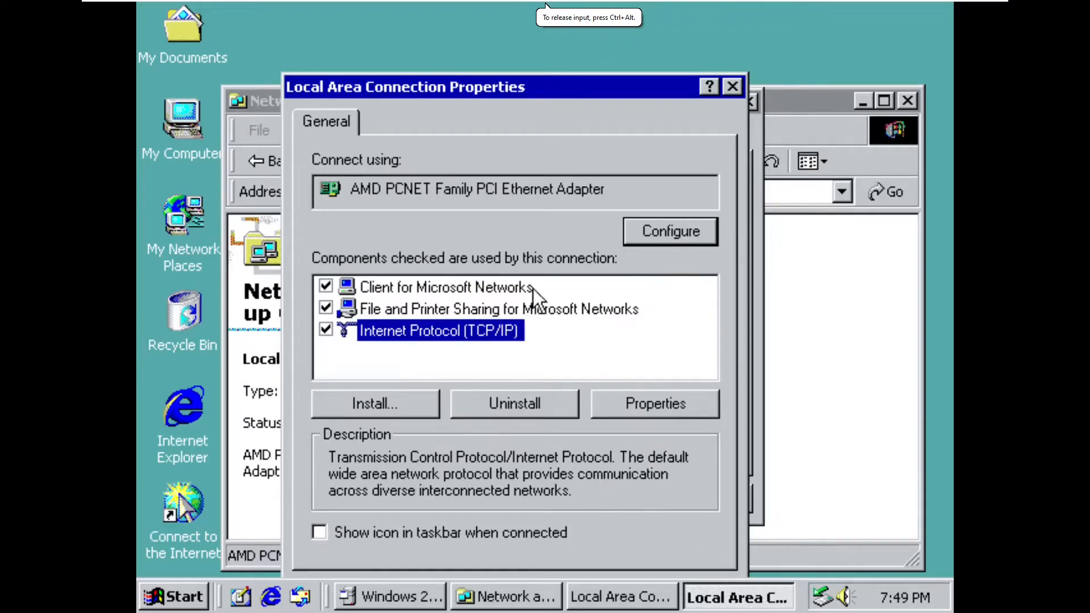
left_click_drag(571, 88, 559, 27)
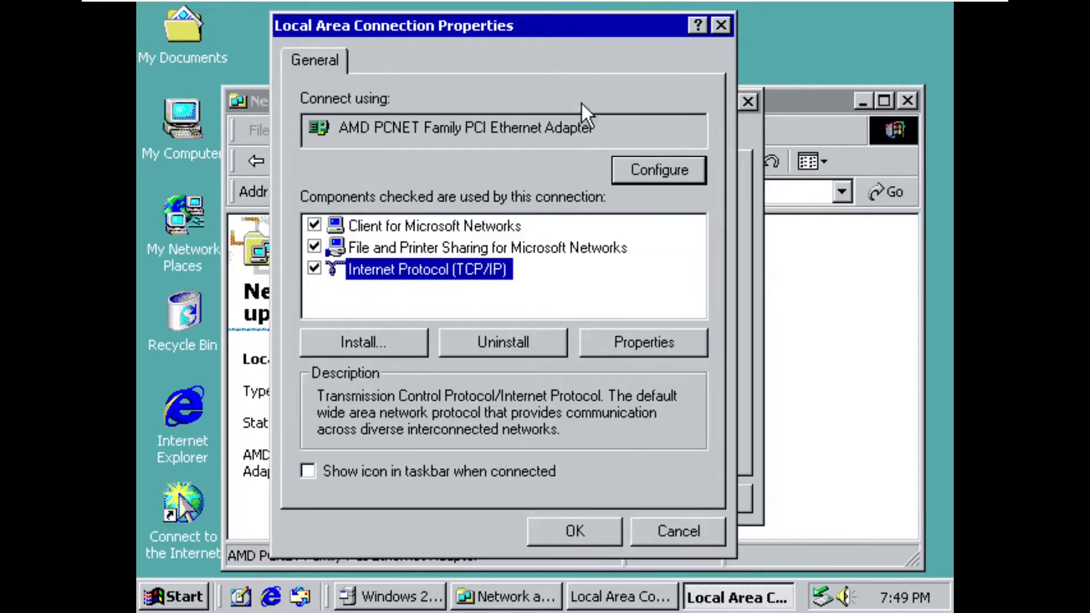
left_click(575, 532)
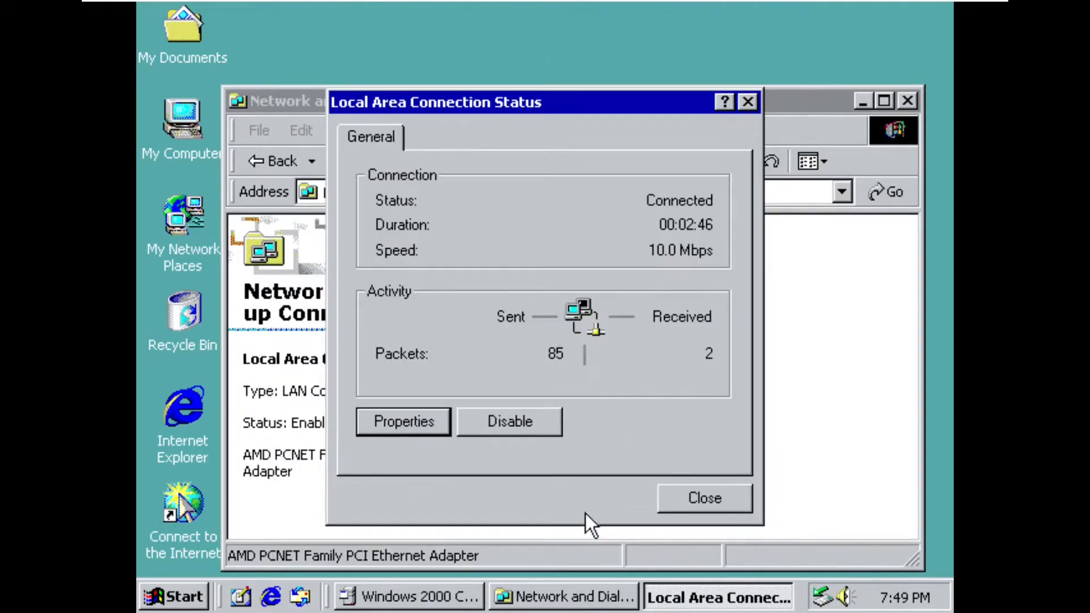
left_click(687, 500)
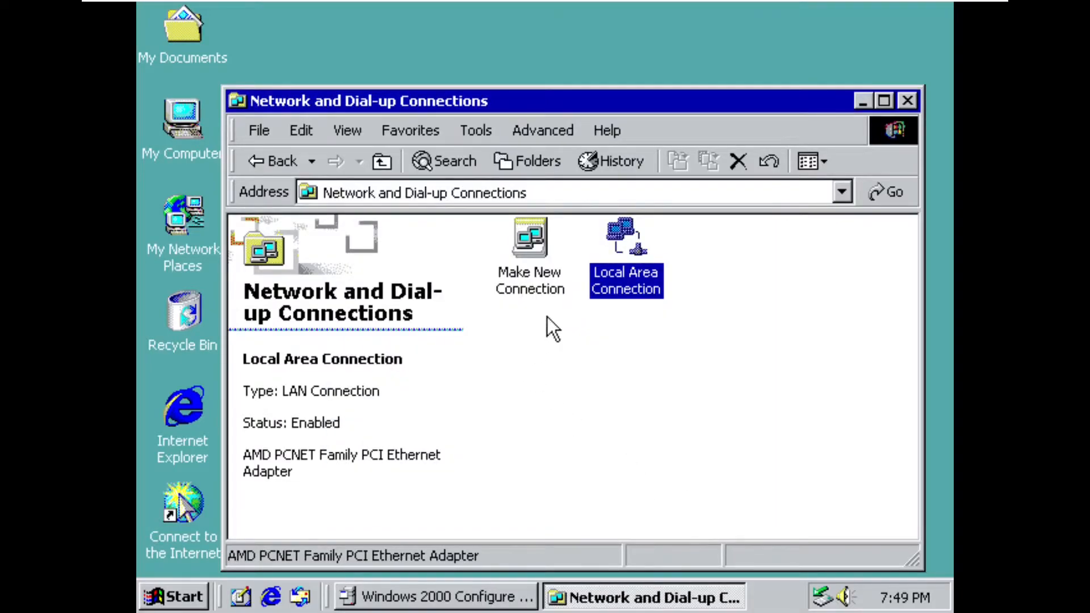
left_click(907, 101)
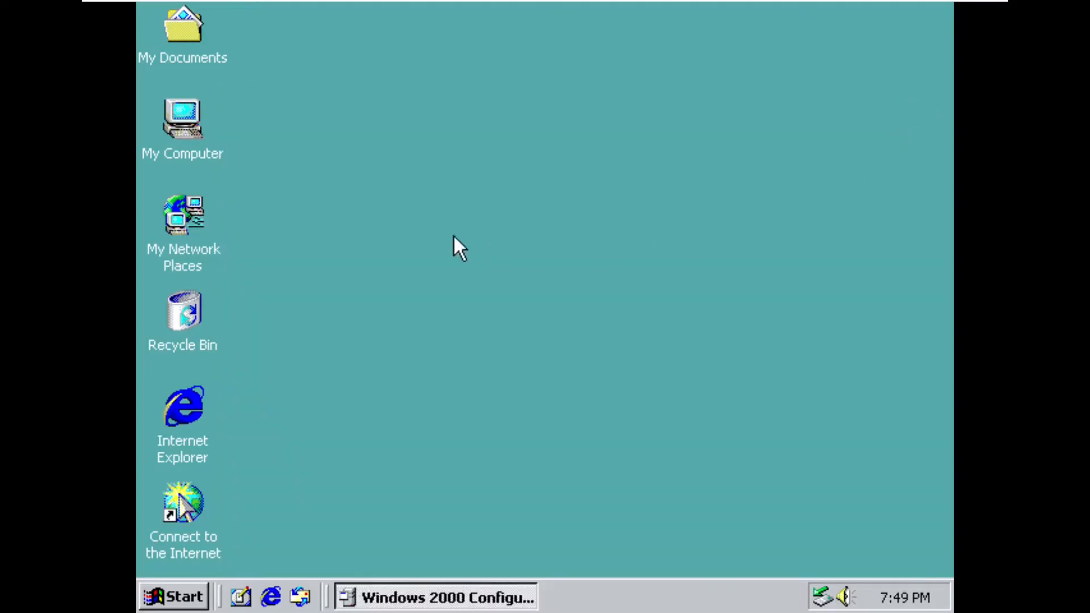
- Switch this computer's network identification to domain membership, and close the Configure Your Server window
left_click(184, 122)
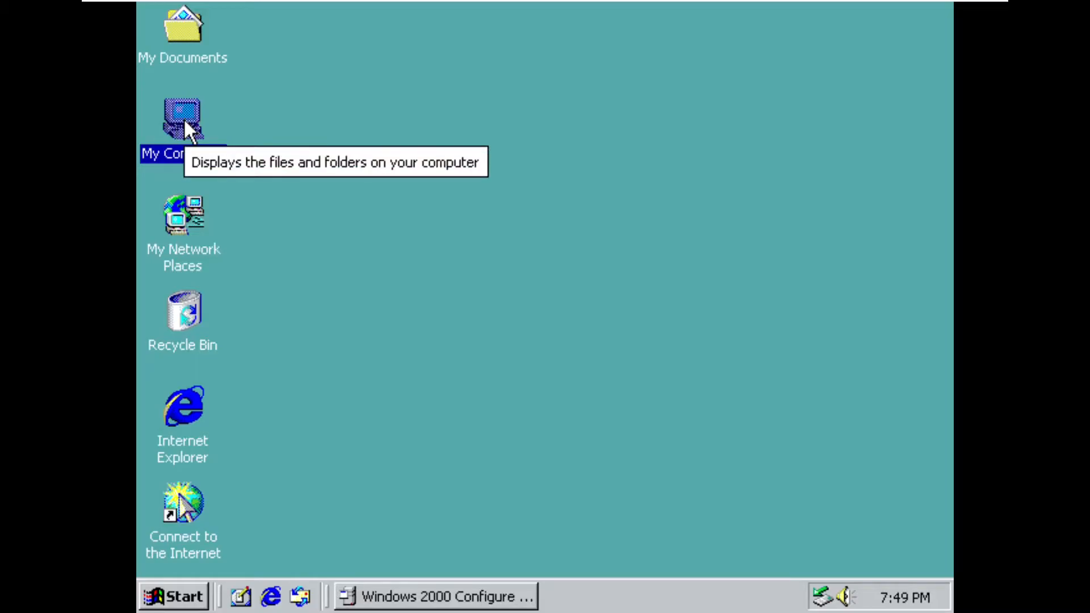
right_click(184, 121)
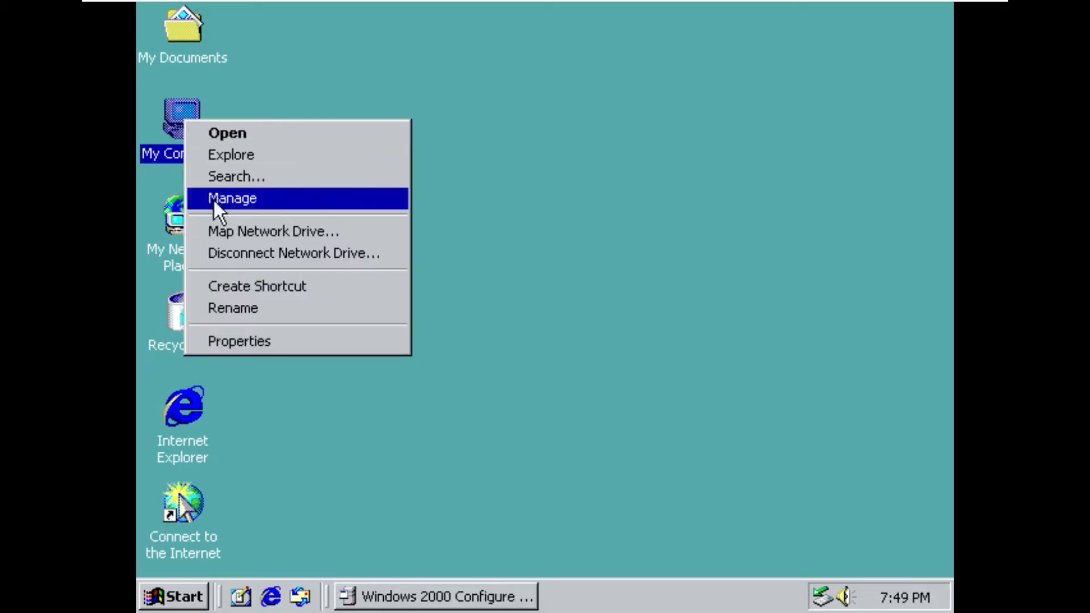
left_click(235, 342)
left_click(281, 57)
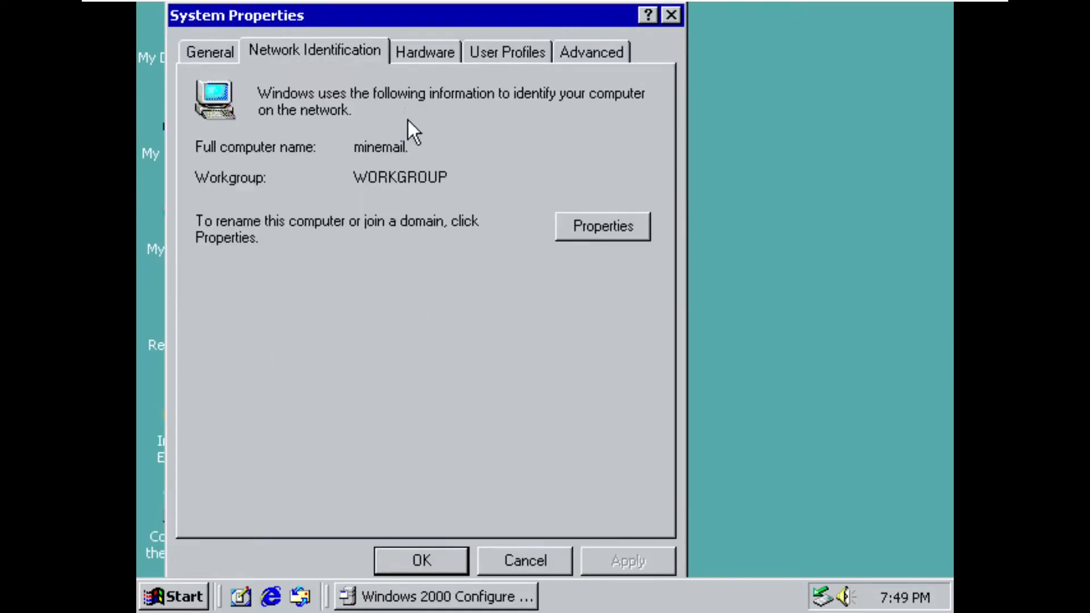
left_click(436, 597)
left_click(937, 38)
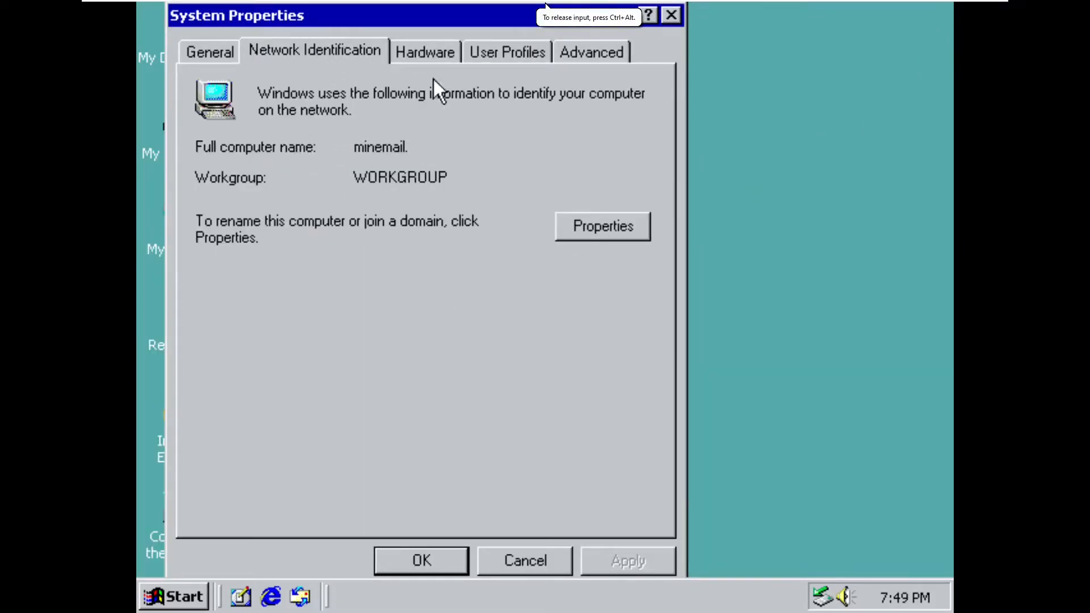
left_click(630, 237)
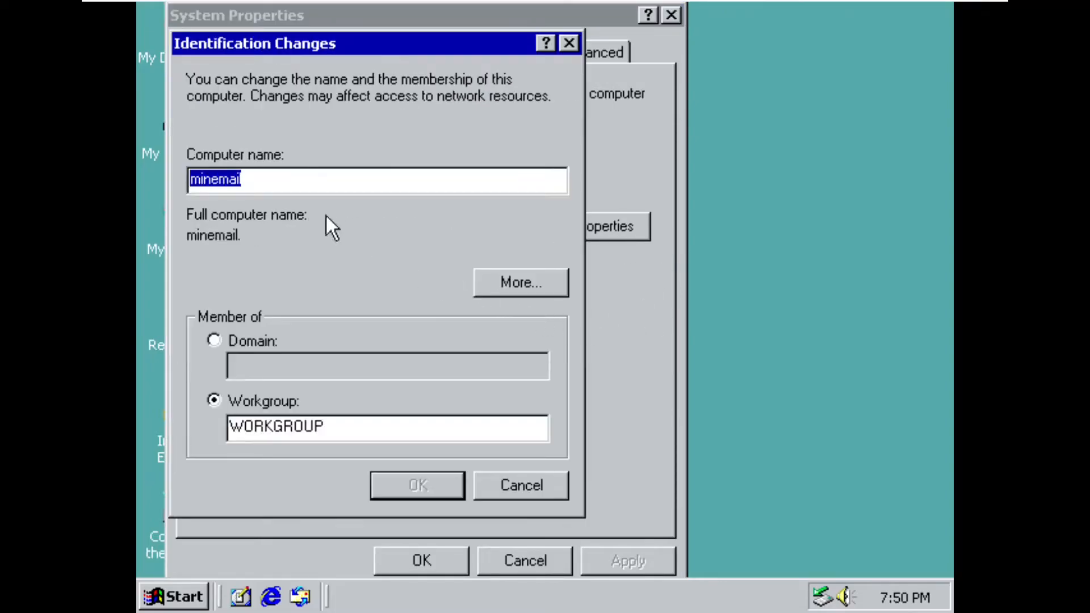
left_click(248, 341)
- Switch to the domain server's virtual machine, close its command prompt, and check the domain name in its network identification
mouse_move(444, 6)
left_click(576, 8)
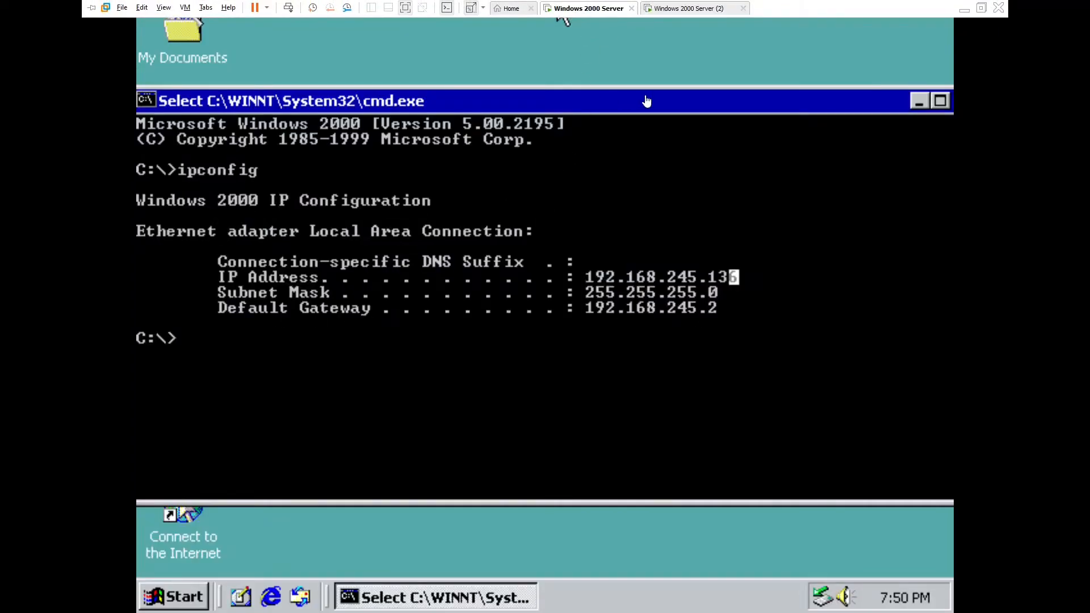
left_click_drag(881, 102, 615, 102)
left_click(709, 104)
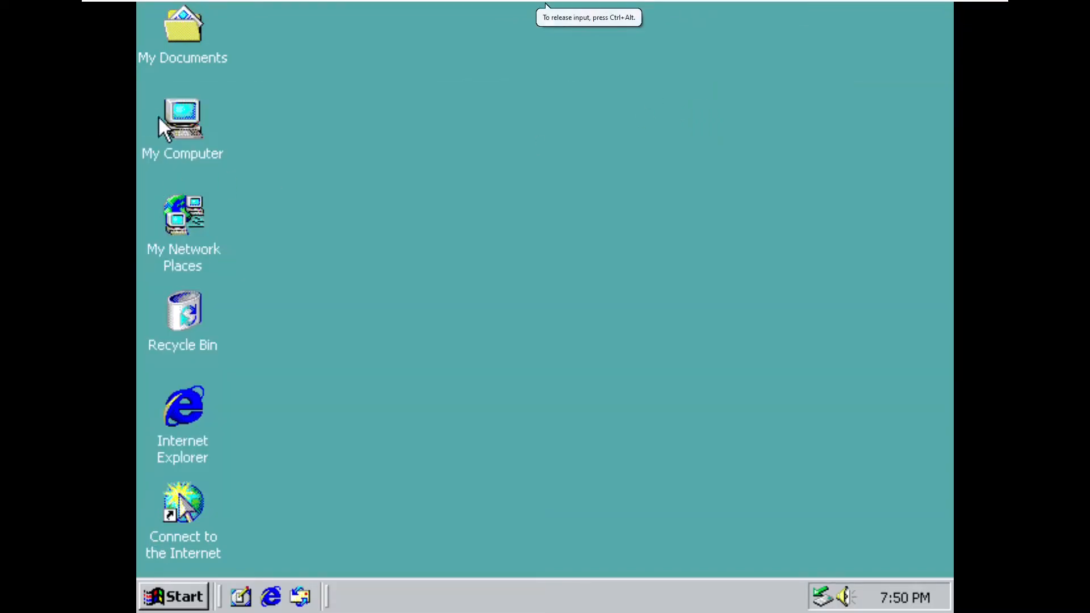
right_click(159, 117)
left_click(221, 339)
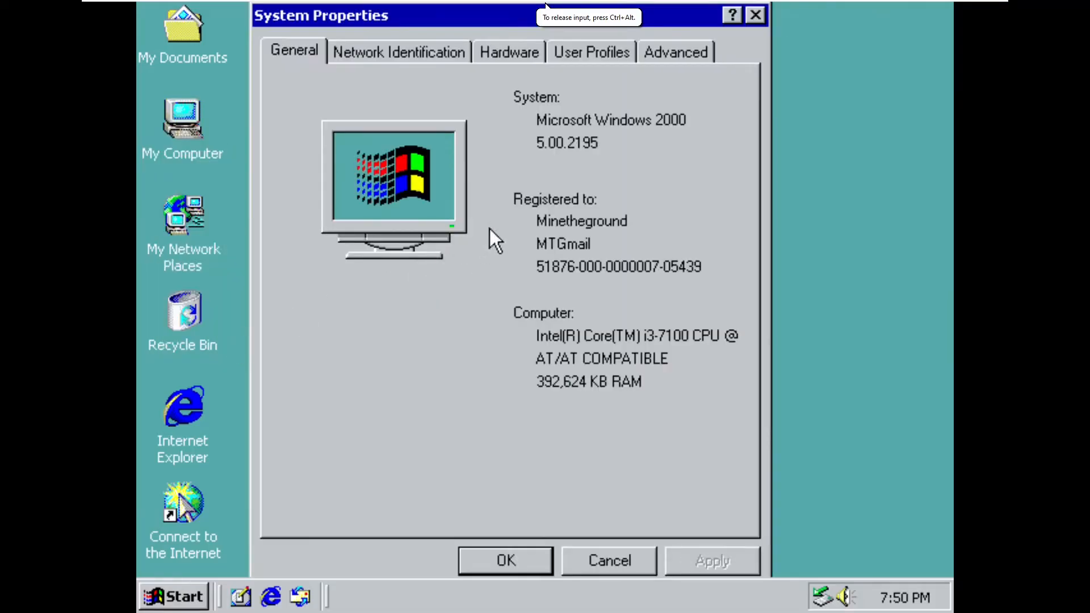
left_click(404, 57)
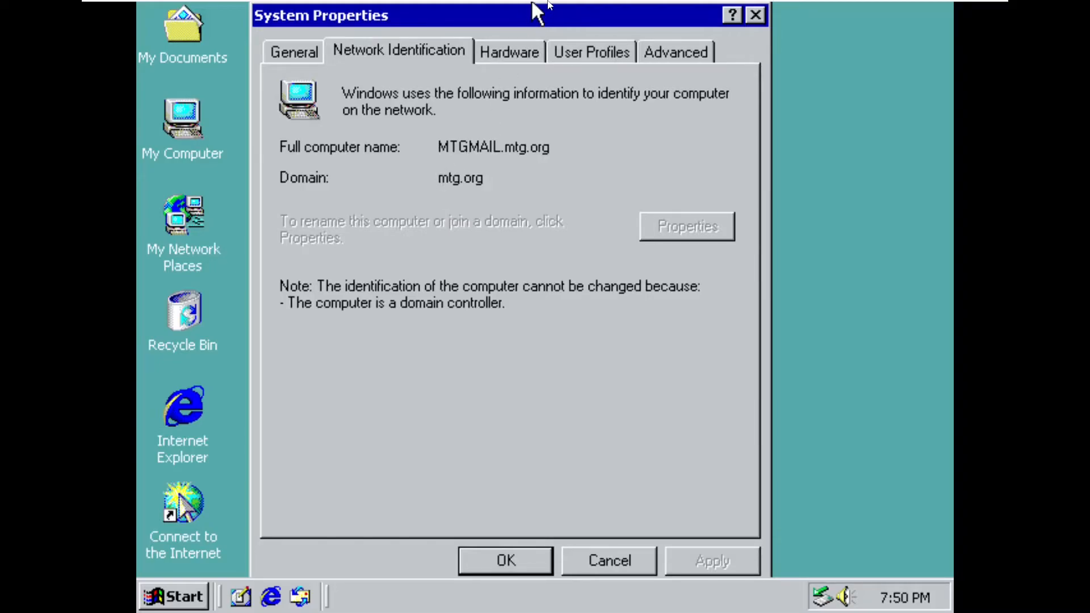
- Return to the second virtual machine and submit mtg.org as the domain for minemail to join
mouse_move(554, 3)
left_click(683, 3)
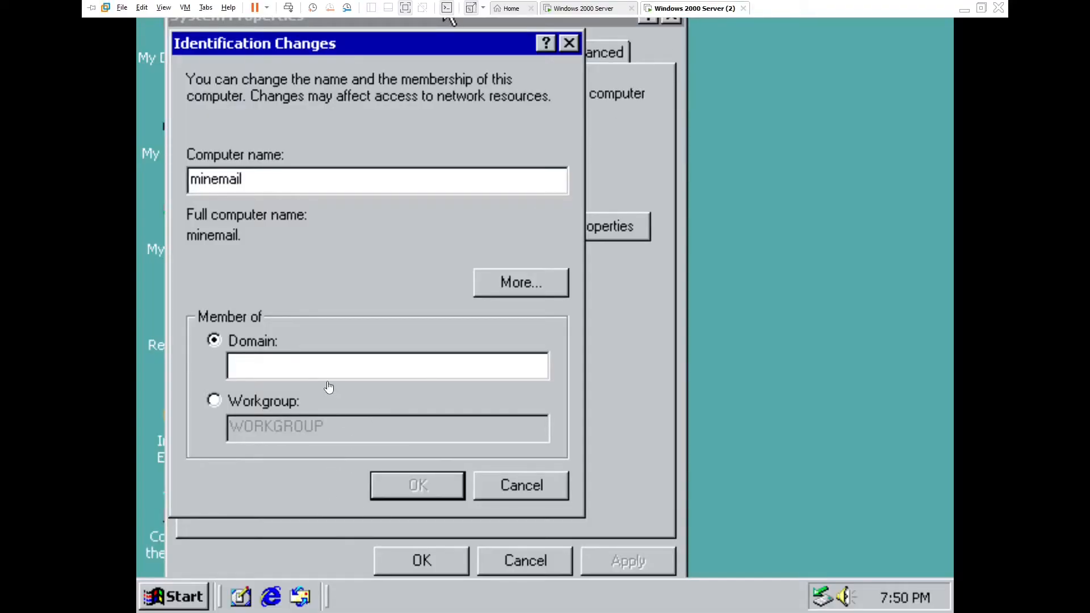
left_click(321, 366)
type("mtg")
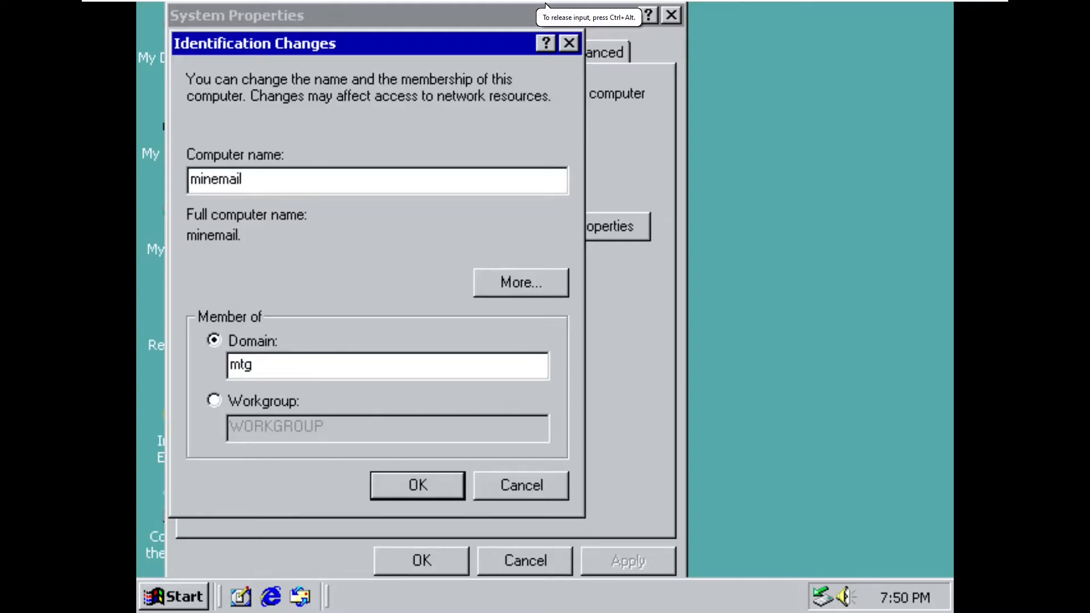
type(".org")
key("Return")
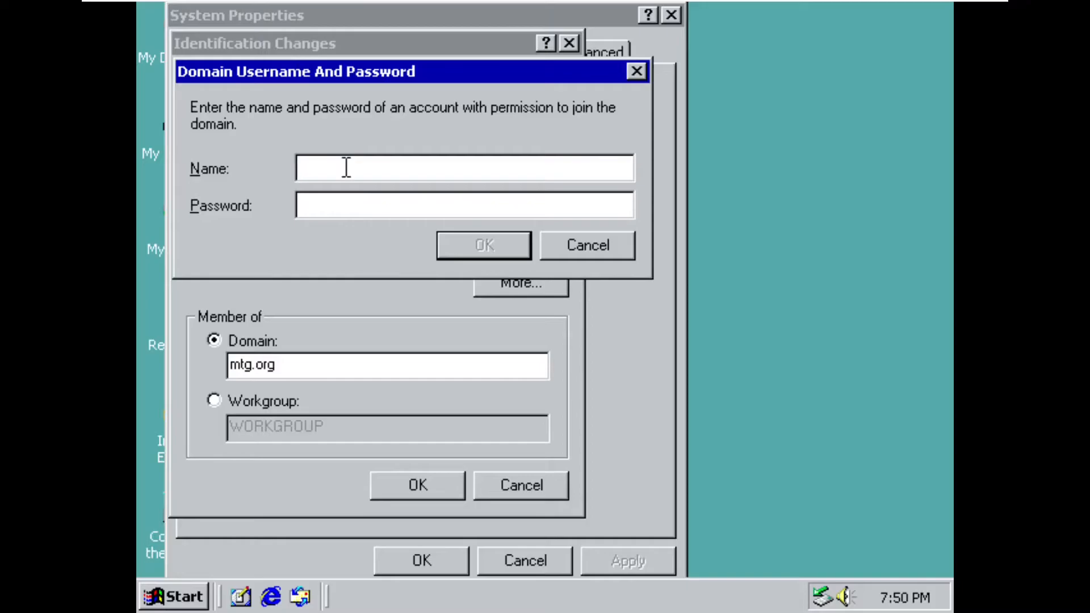
- Switch to the domain server's virtual machine, close its System Properties, and open Active Directory Users and Computers
mouse_move(482, 7)
left_click(585, 8)
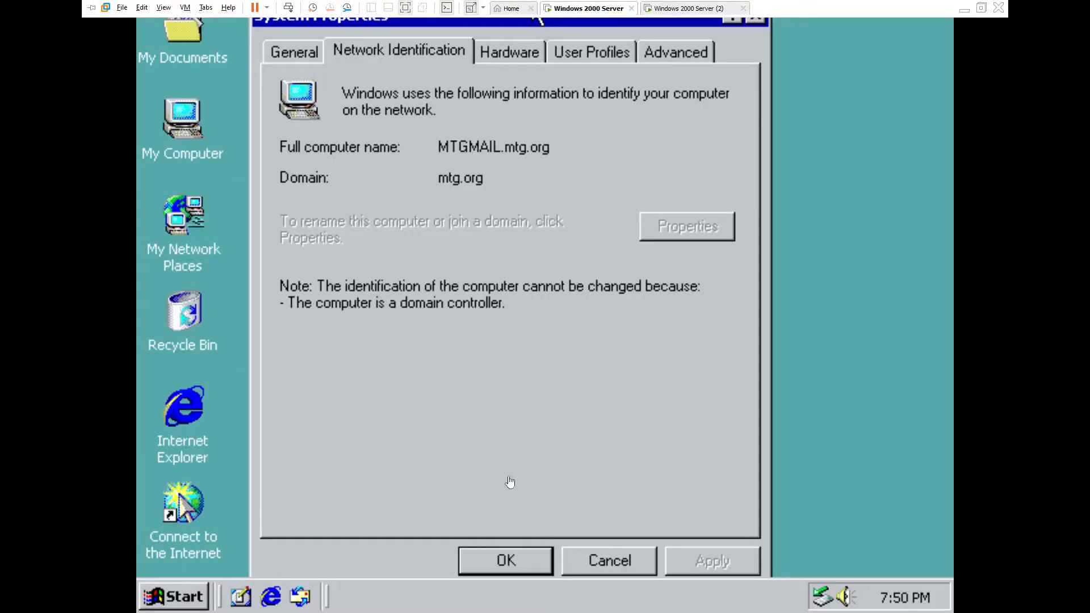
left_click(505, 564)
left_click(185, 596)
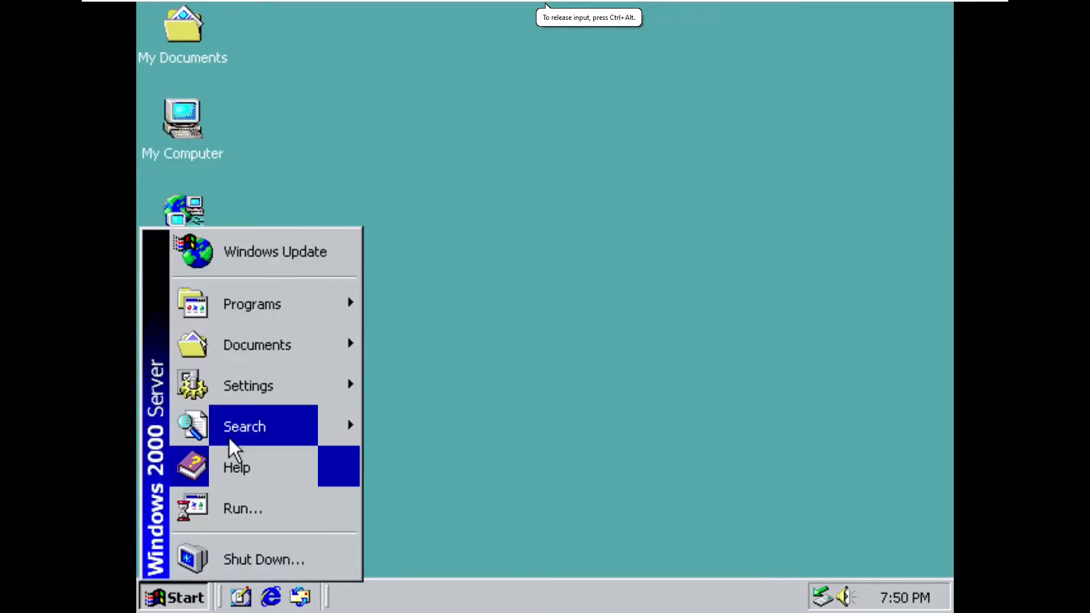
mouse_move(316, 312)
mouse_move(443, 327)
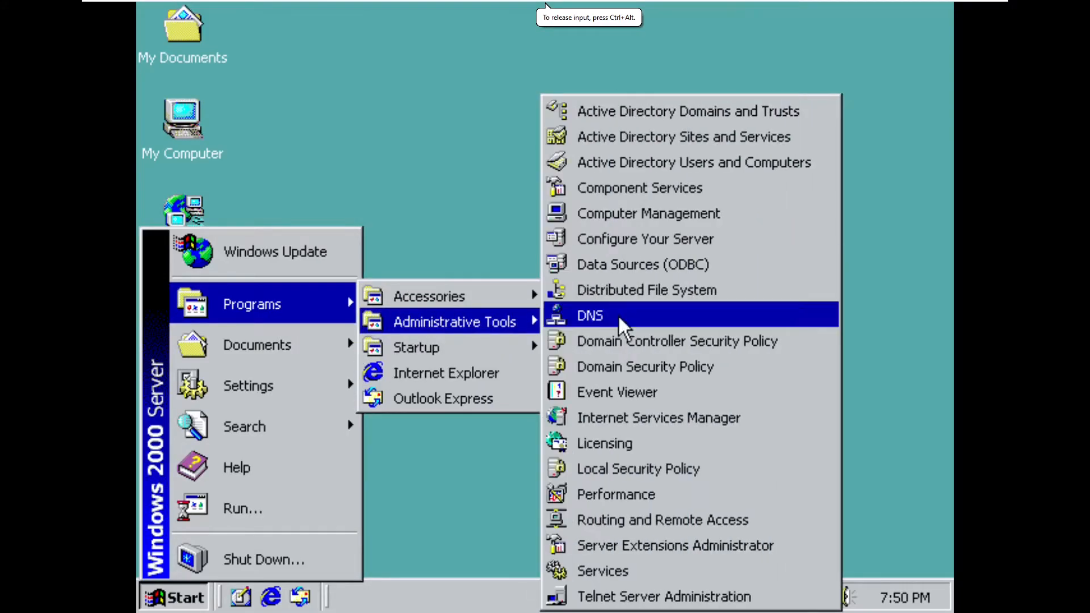
left_click(635, 164)
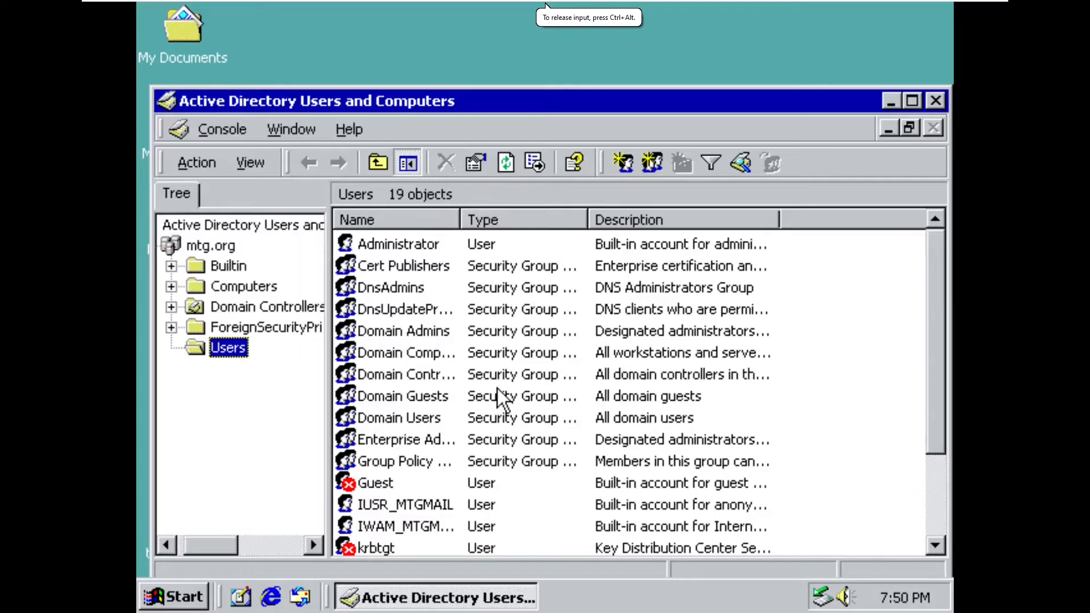
- Check the account details, including the logon name, of the domain user described as managing the mailbox server
left_click(451, 424)
scroll(446, 471, "down", 2)
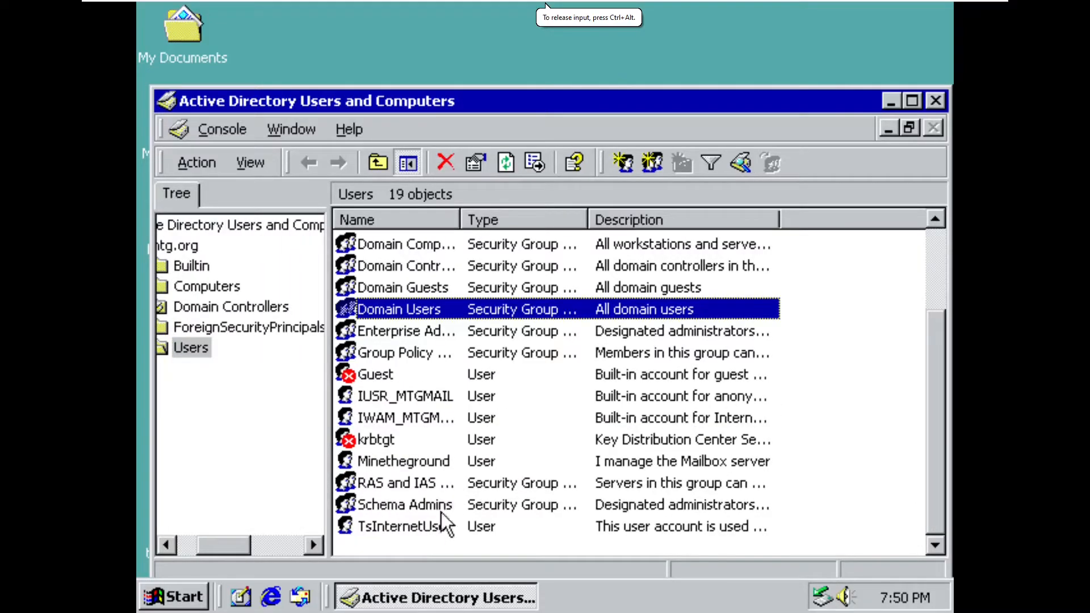
double_click(410, 463)
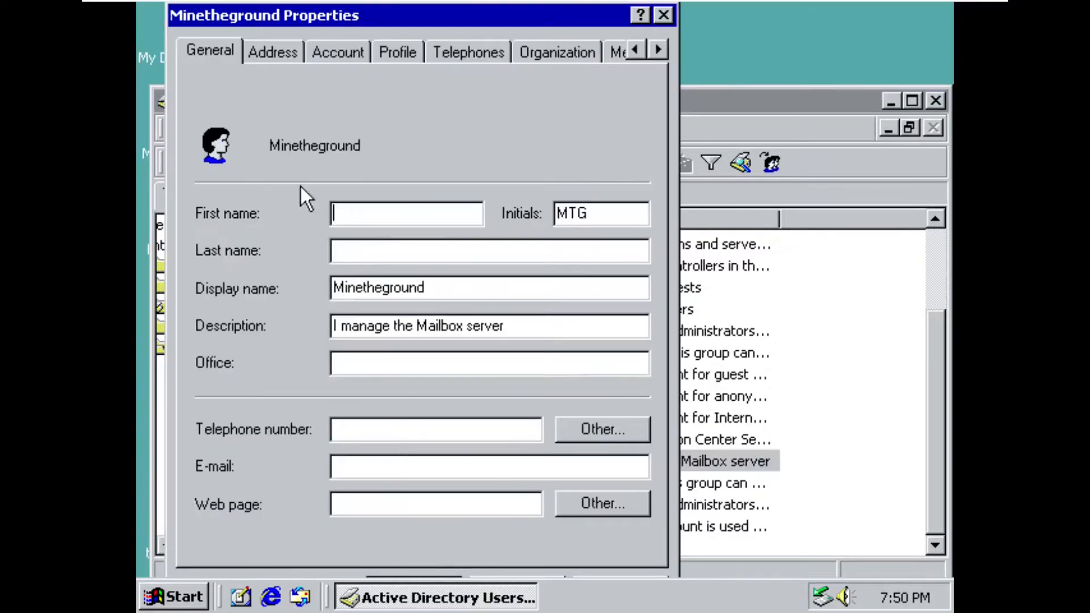
left_click(282, 55)
left_click(339, 52)
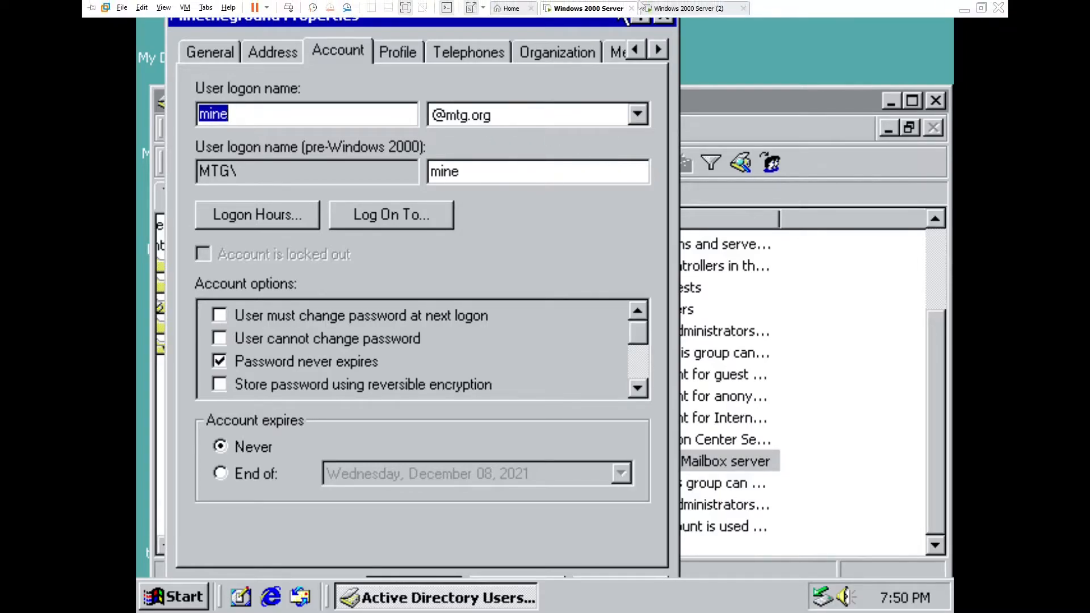
- Return to the second virtual machine, ping mtg.org from a command prompt, and close the prompt
left_click(670, 6)
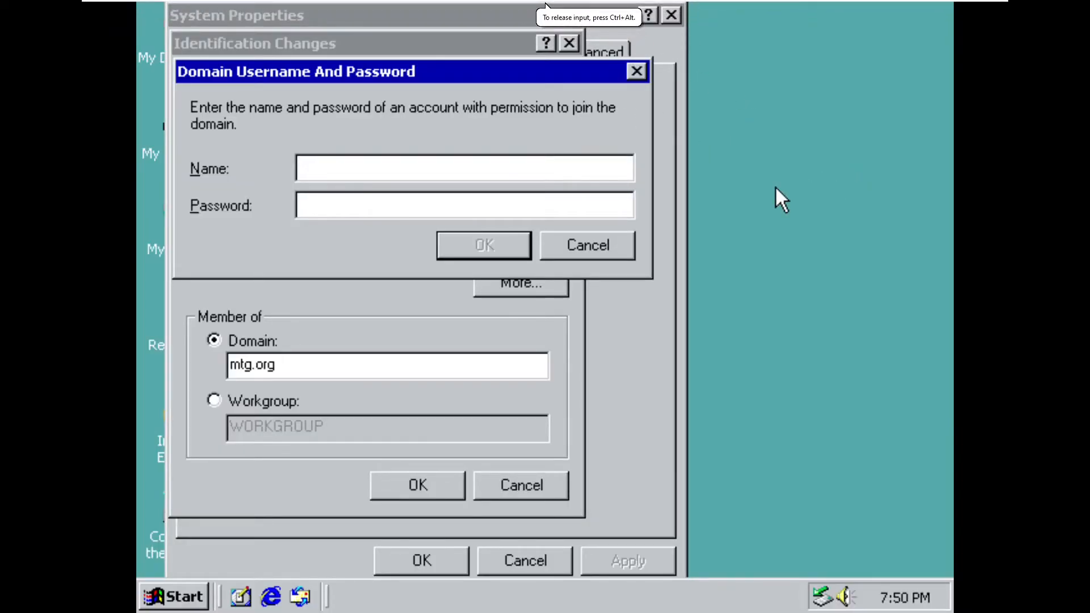
key("super+r")
type("cmd")
key("Return")
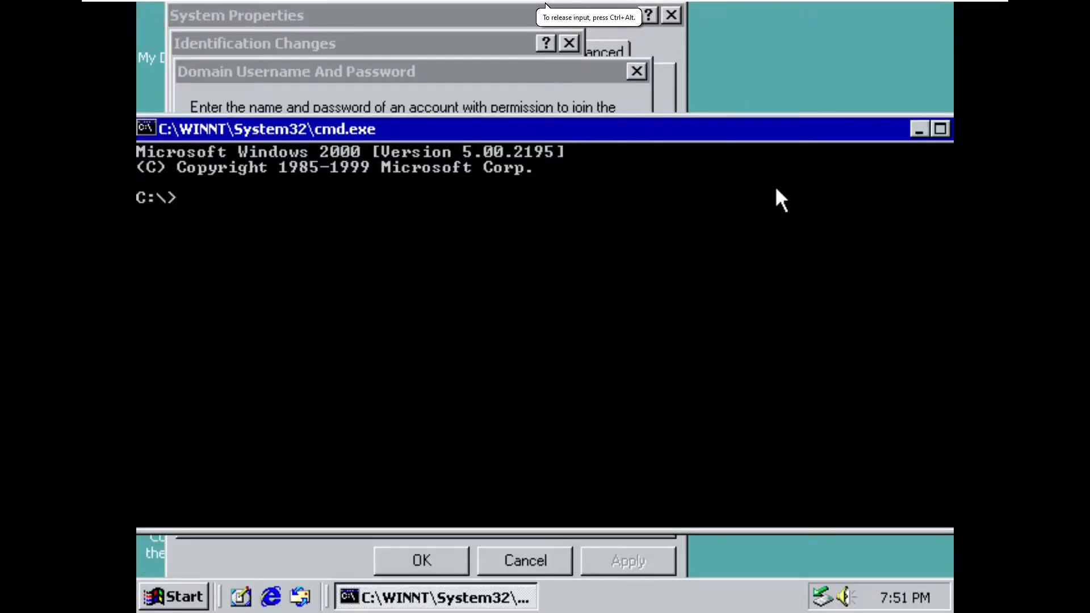
type("ping m")
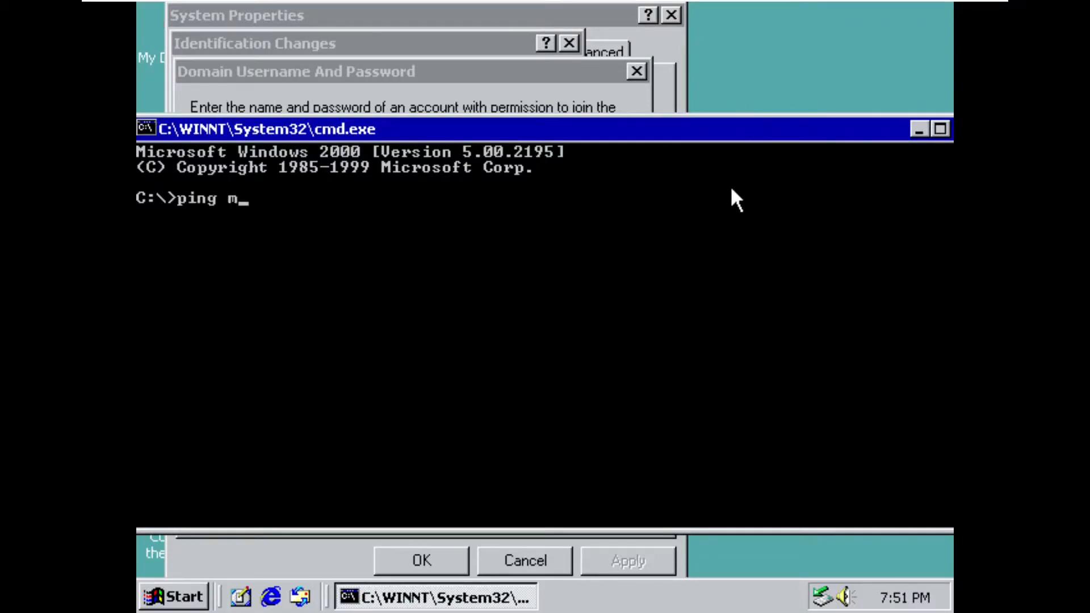
type("tg.org")
key("Return")
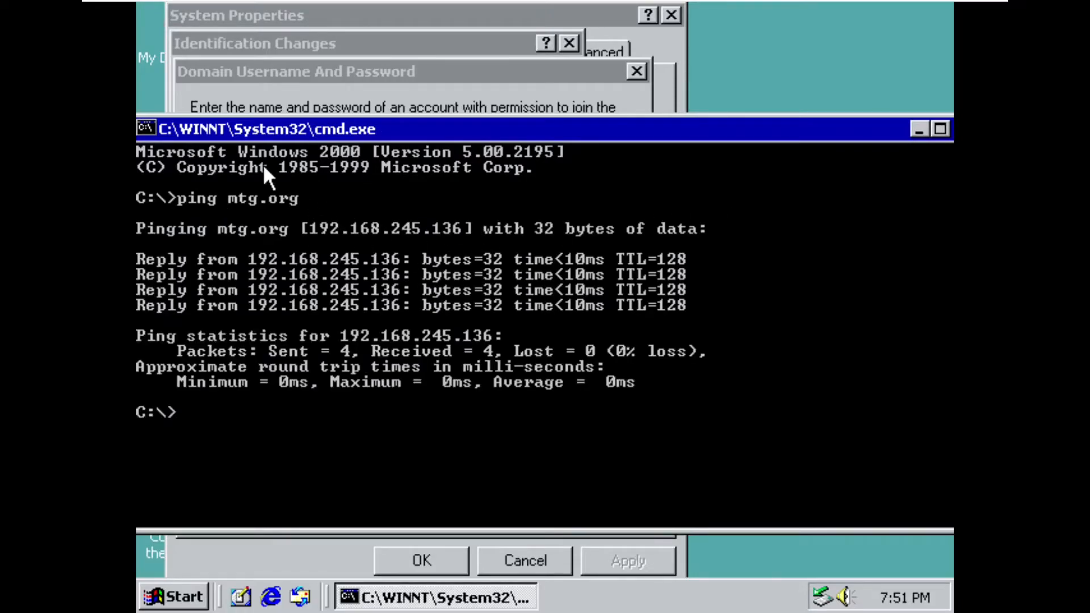
left_click_drag(693, 130, 423, 169)
left_click(693, 168)
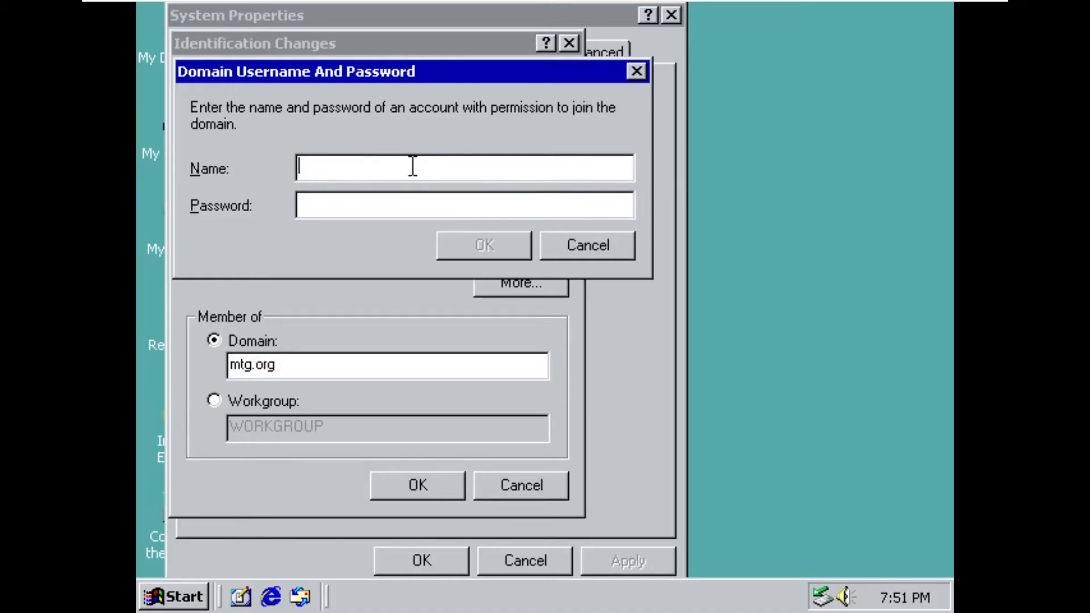
- Authorize joining the mtg.org domain with the user name mine and the account password
type("mine")
left_click(410, 207)
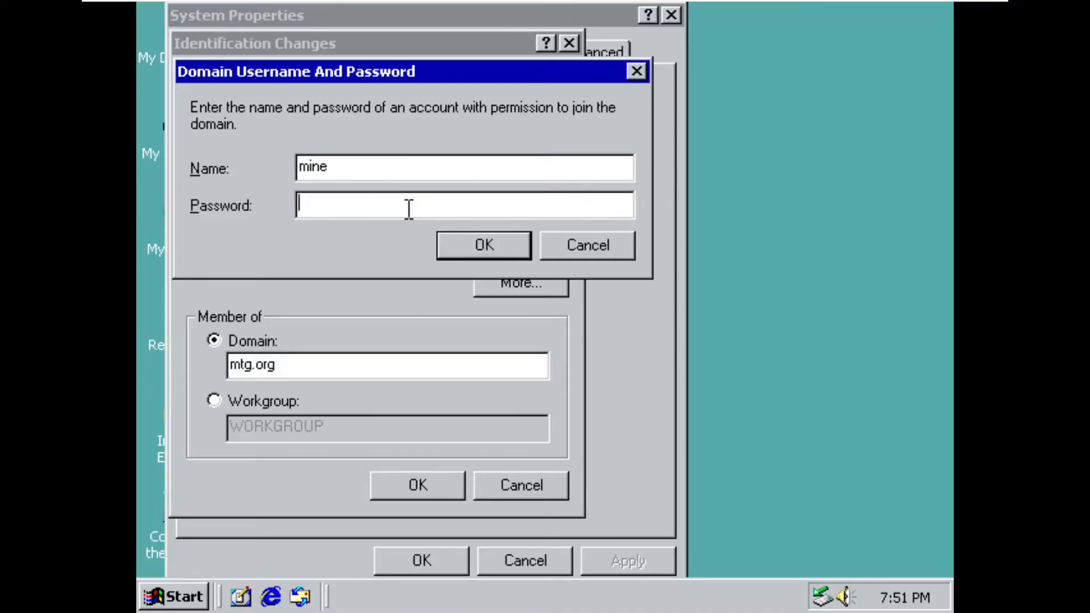
type("***")
key("BackSpace")
key("BackSpace")
key("BackSpace")
type("********")
key("Return")
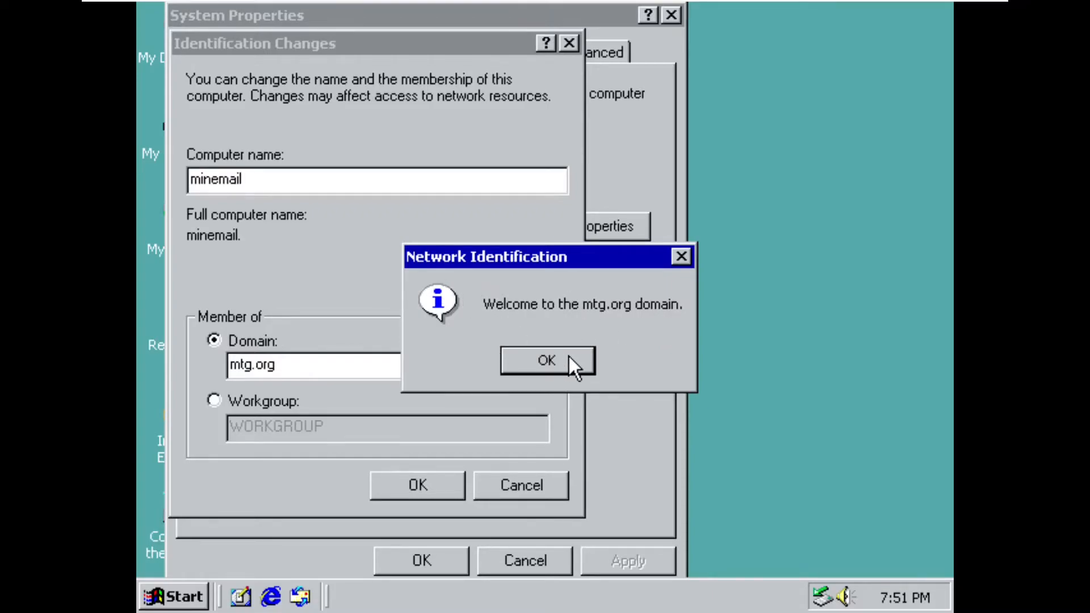
- Acknowledge the domain join messages, close System Properties, and restart the second virtual machine
left_click_drag(572, 251, 615, 251)
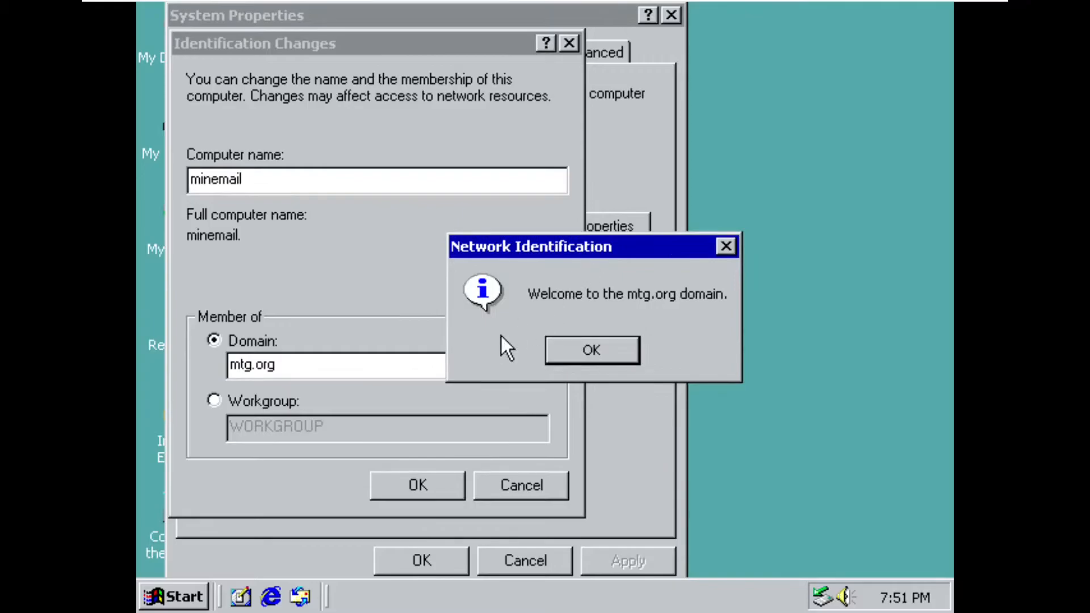
left_click(581, 361)
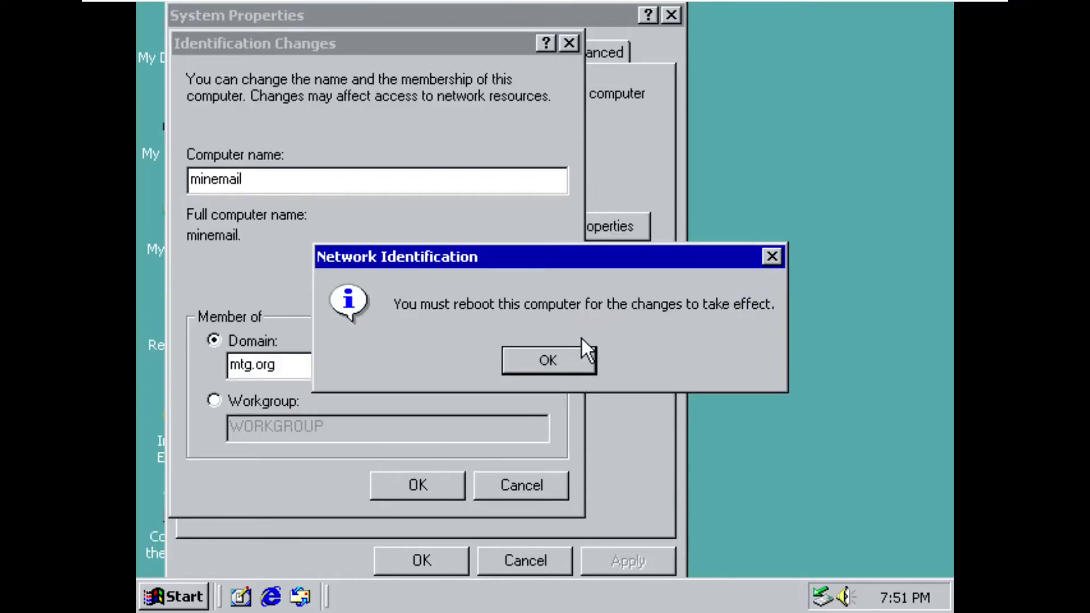
left_click(560, 360)
left_click(437, 553)
left_click(490, 370)
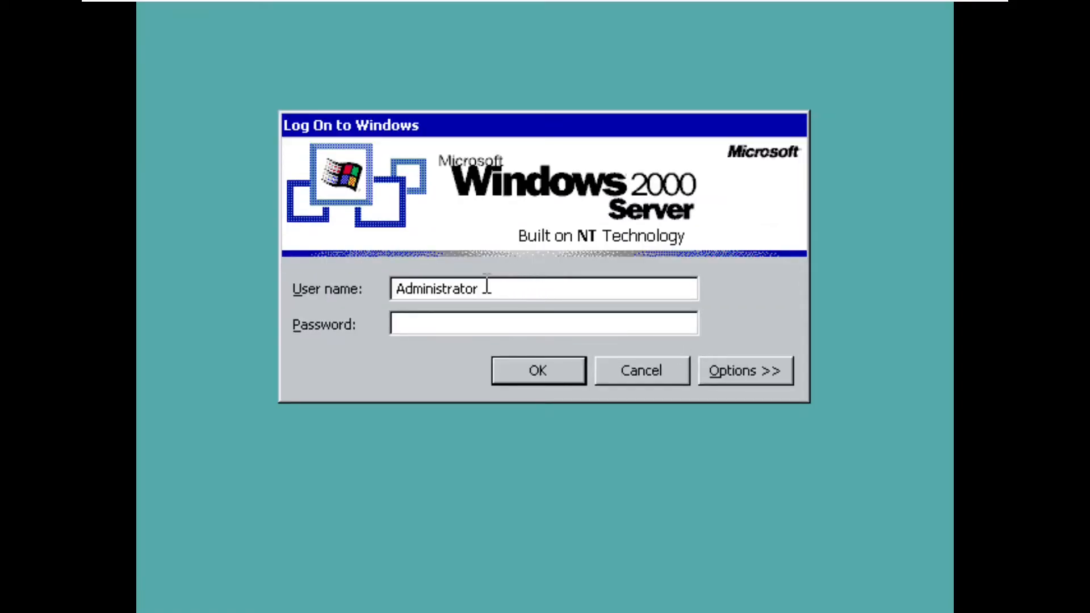
- Try to log on to the local computer with the user name mine and the account password
left_click_drag(516, 289, 336, 290)
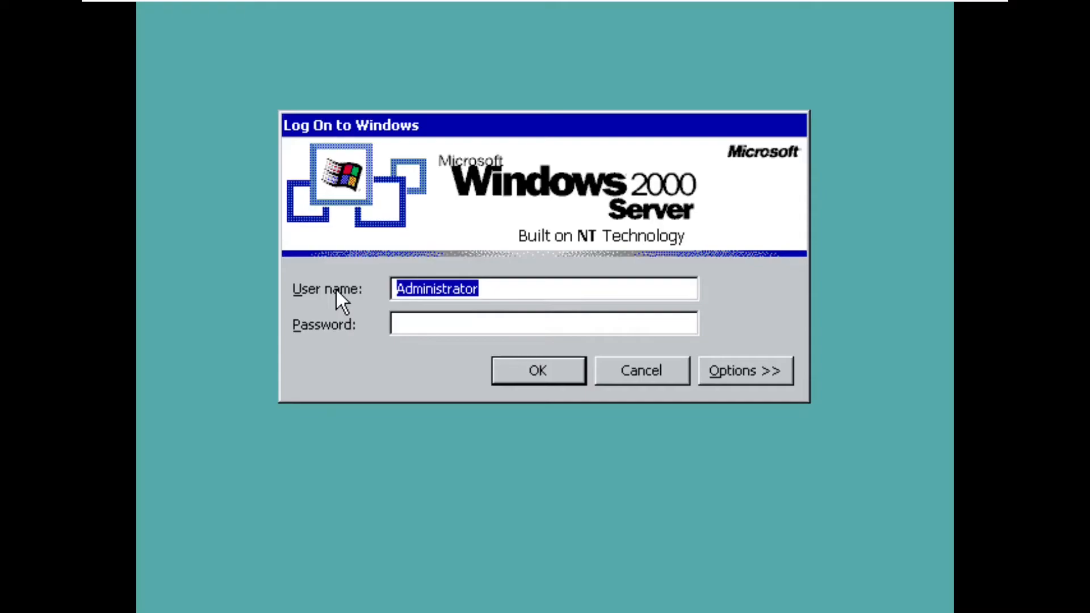
type("mine")
left_click(427, 322)
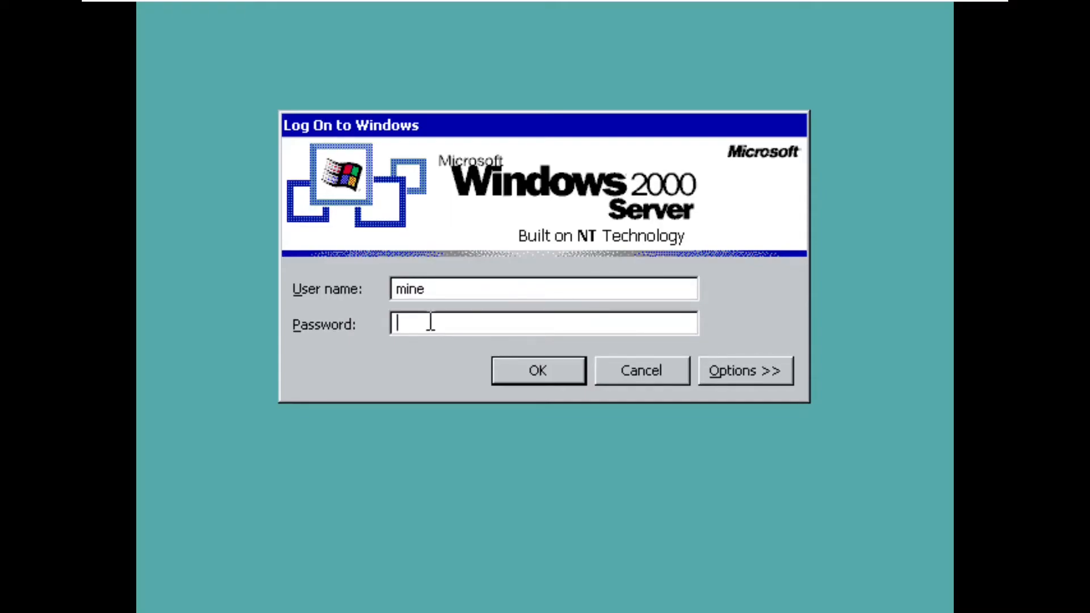
type("*******")
key("Return")
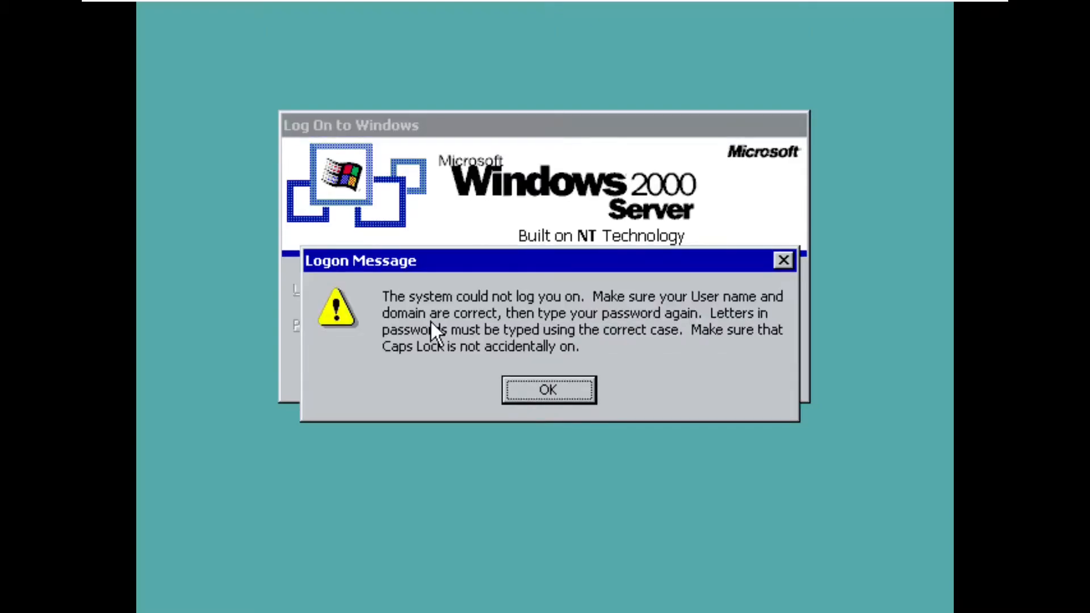
key("Return")
- Set the logon target to the MTG domain and log on with the account password
left_click(452, 359)
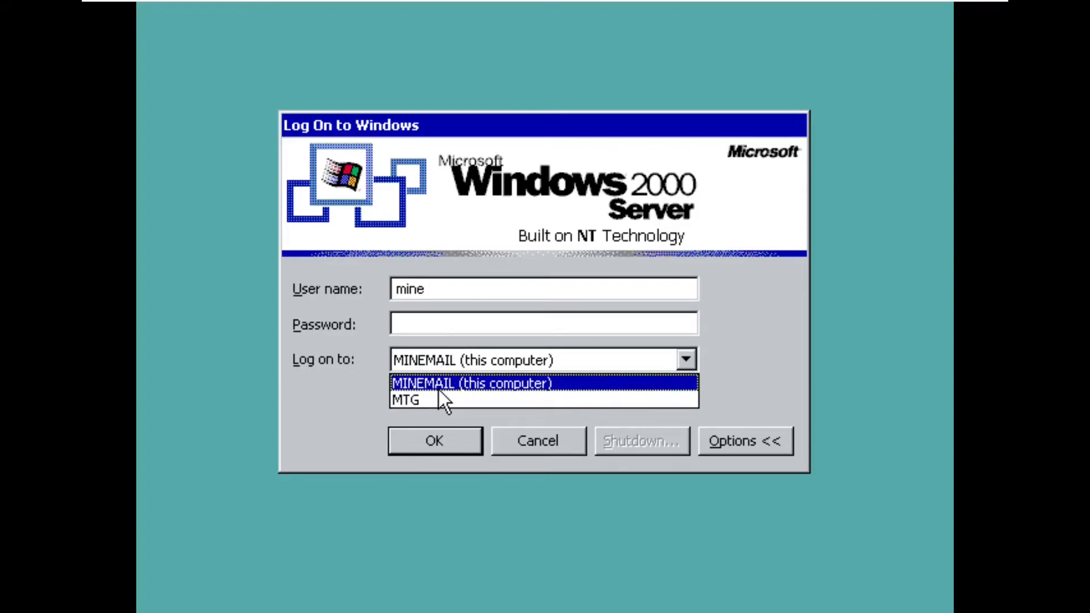
left_click(408, 400)
left_click(436, 317)
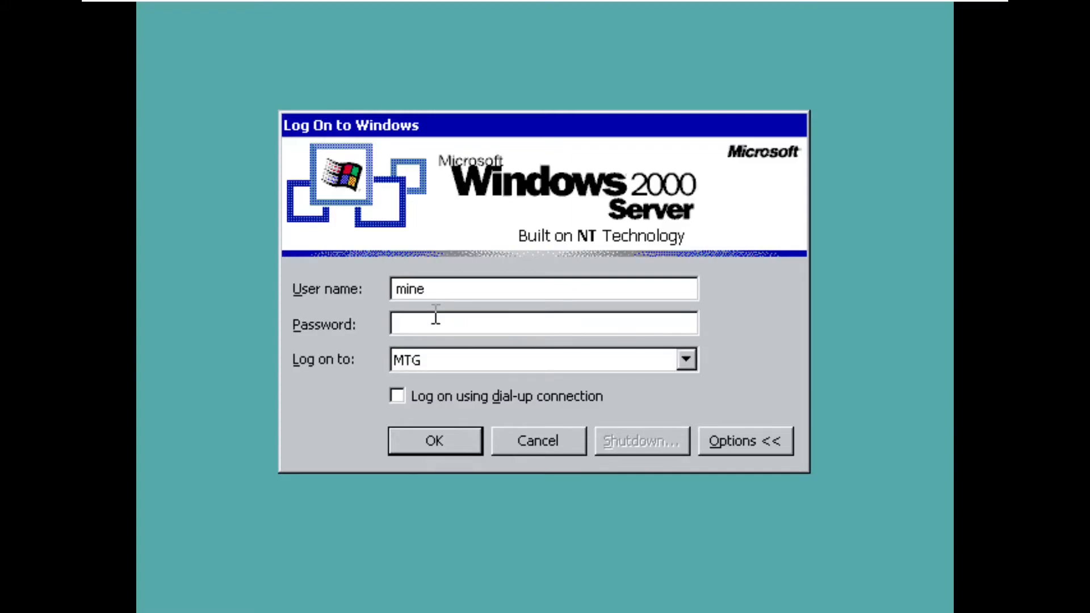
left_click(449, 357)
left_click(441, 397)
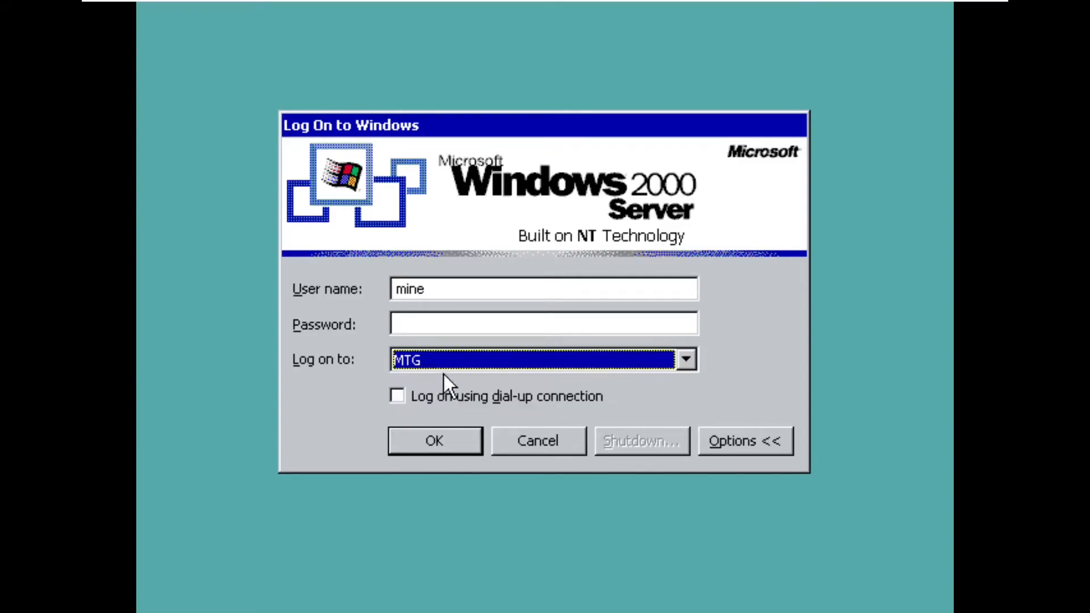
left_click(444, 315)
type("*******")
key("Return")
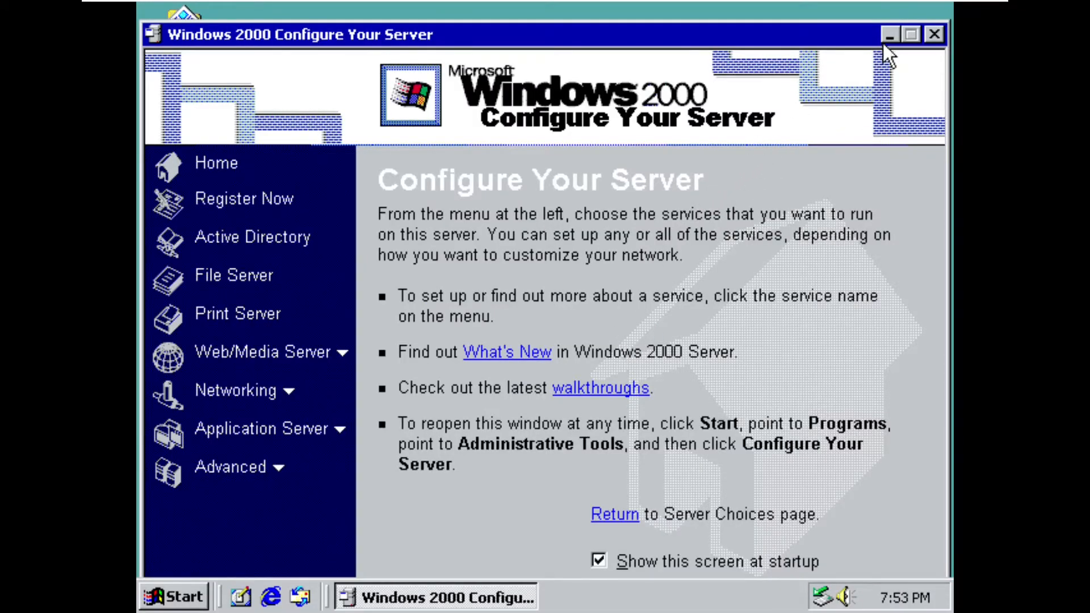
- Minimize the Configure Your Server window, and close the user's properties dialog on the domain server's virtual machine
left_click(890, 35)
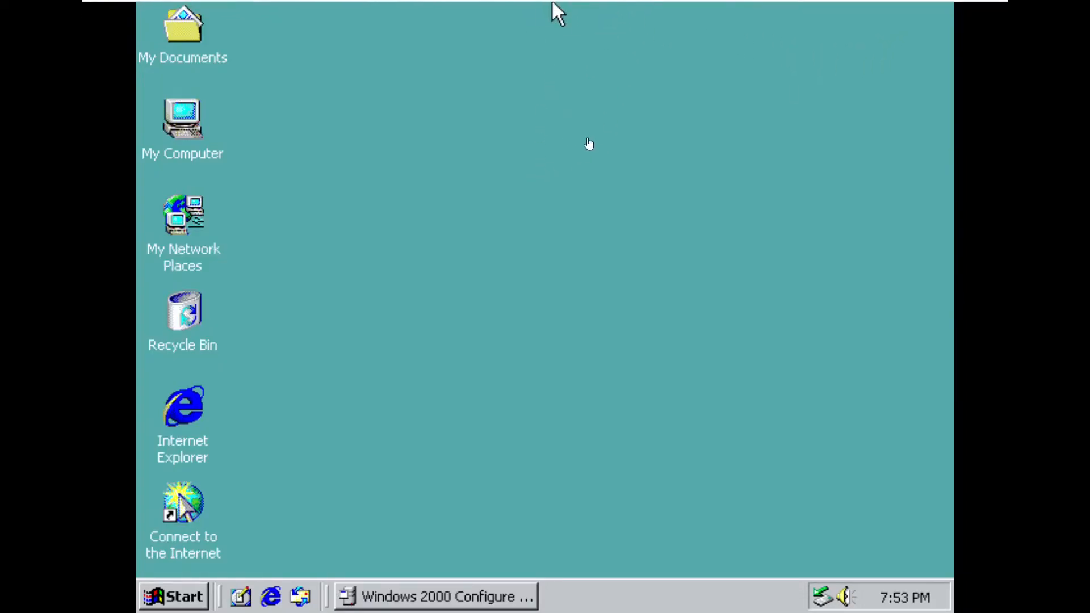
left_click(589, 146)
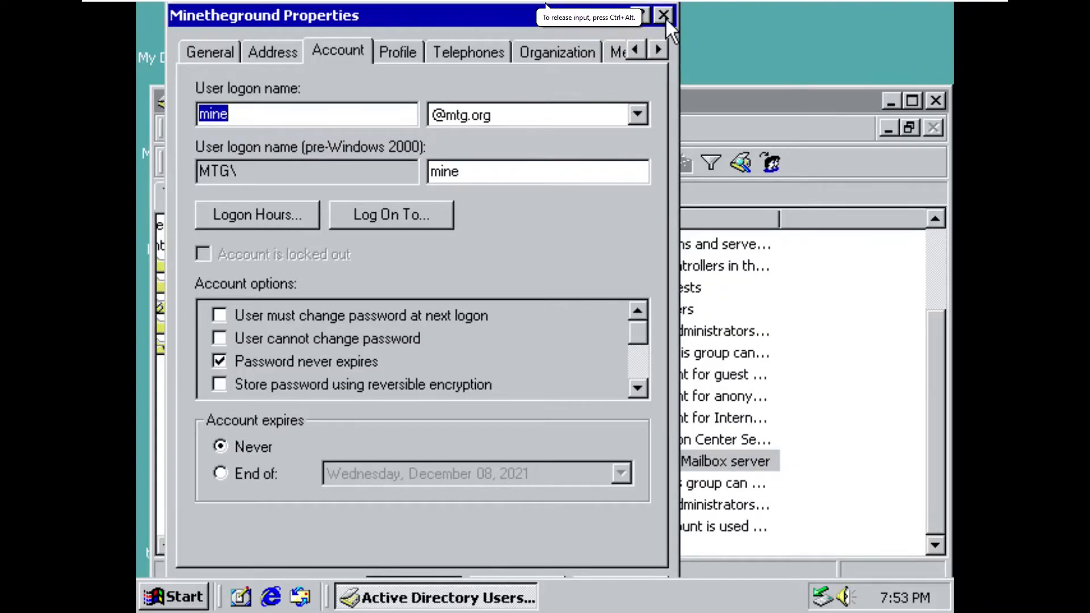
left_click(665, 17)
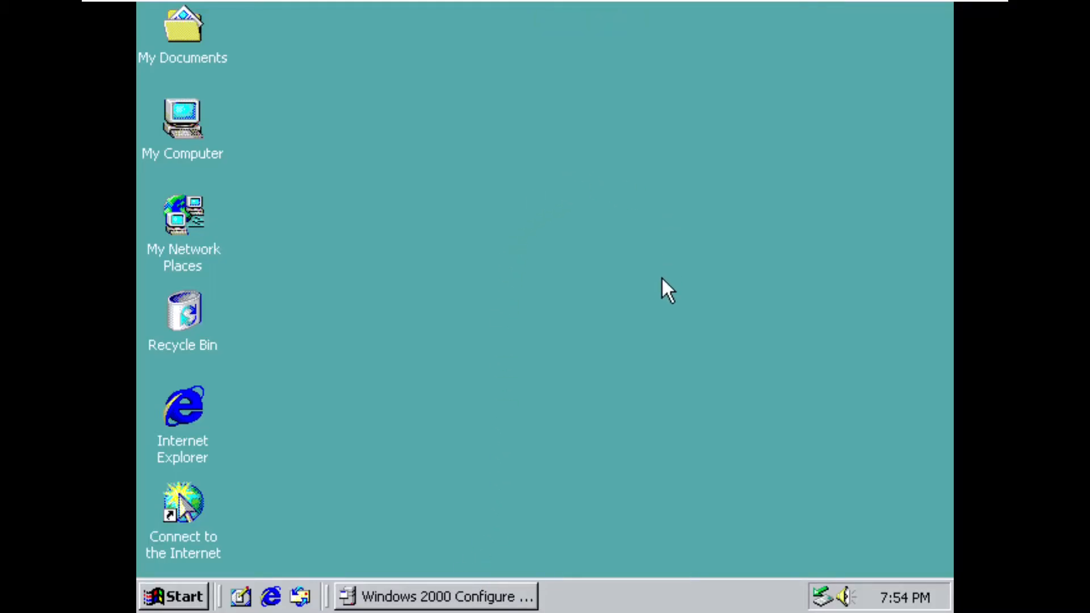
- Mount EXES55EN.ISO from the Microsoft Exchange Server 5.5 Enterprise Edition folder in the second virtual machine's CD/DVD drive
mouse_move(282, 3)
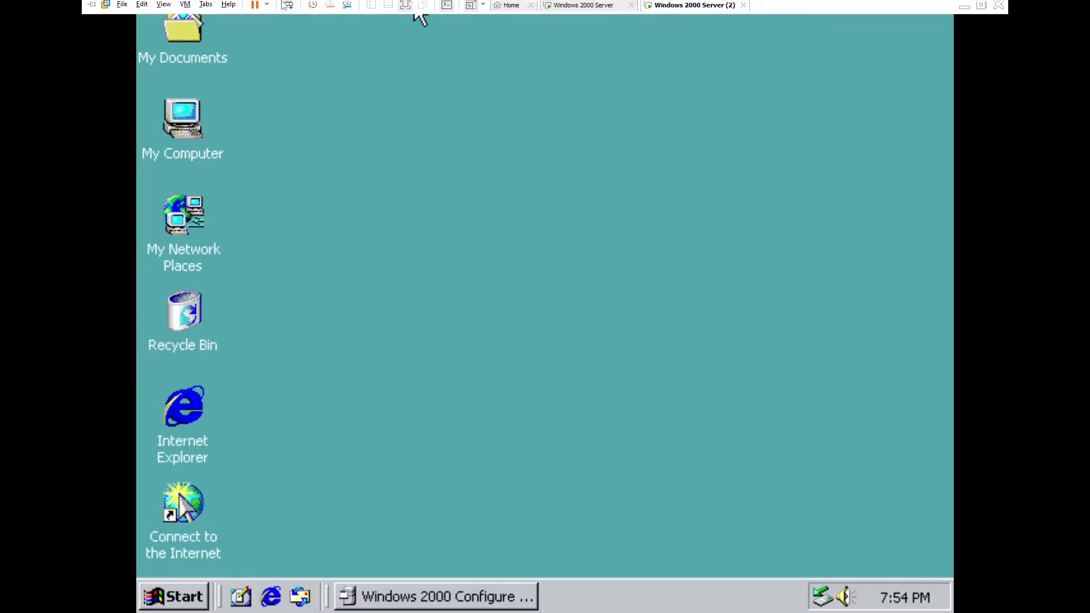
left_click(184, 8)
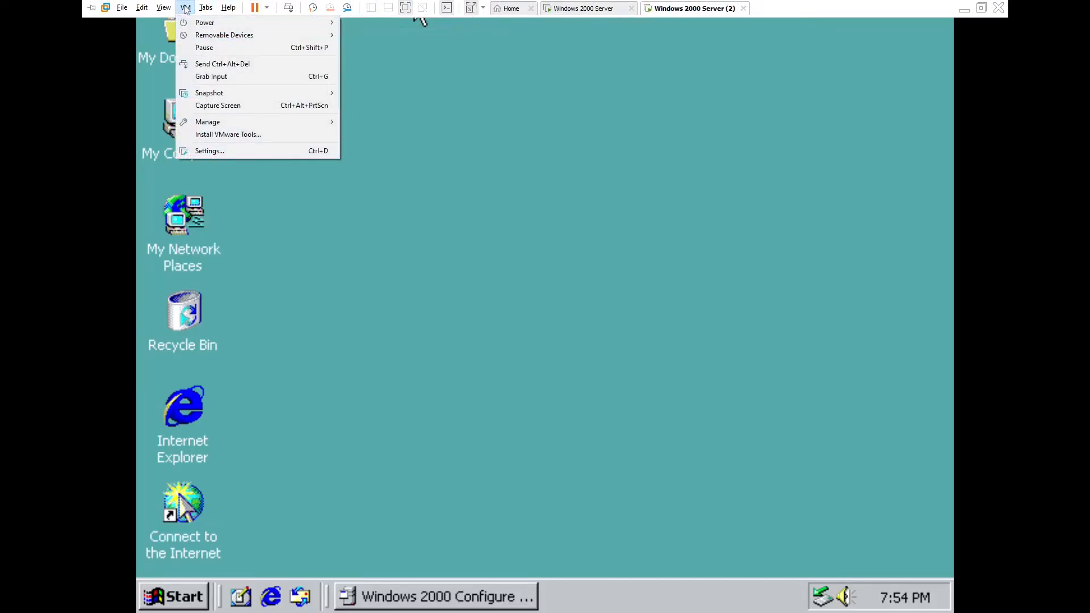
mouse_move(196, 35)
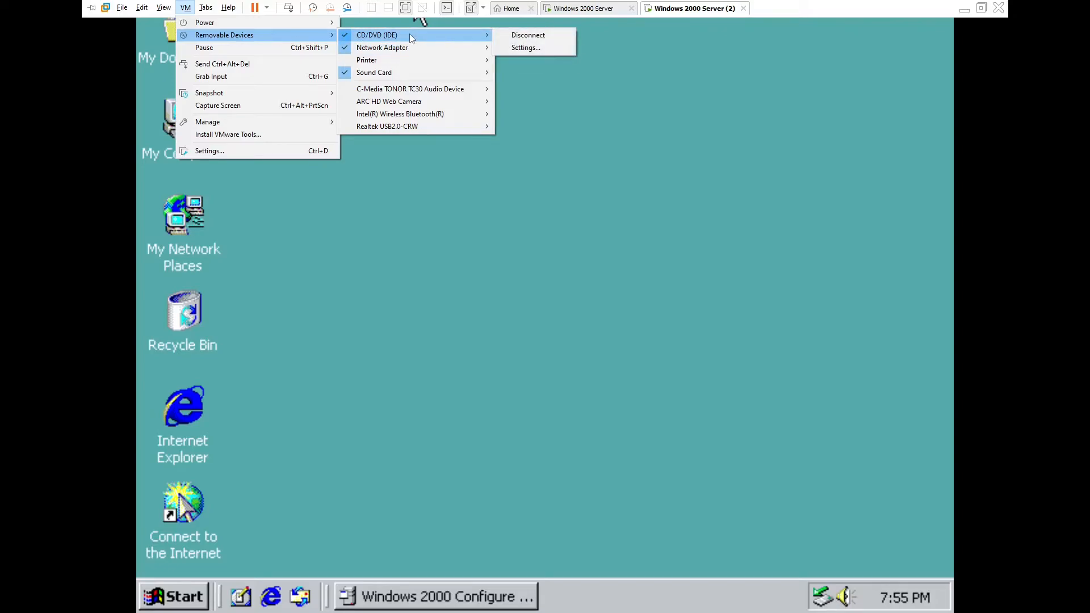
left_click(525, 48)
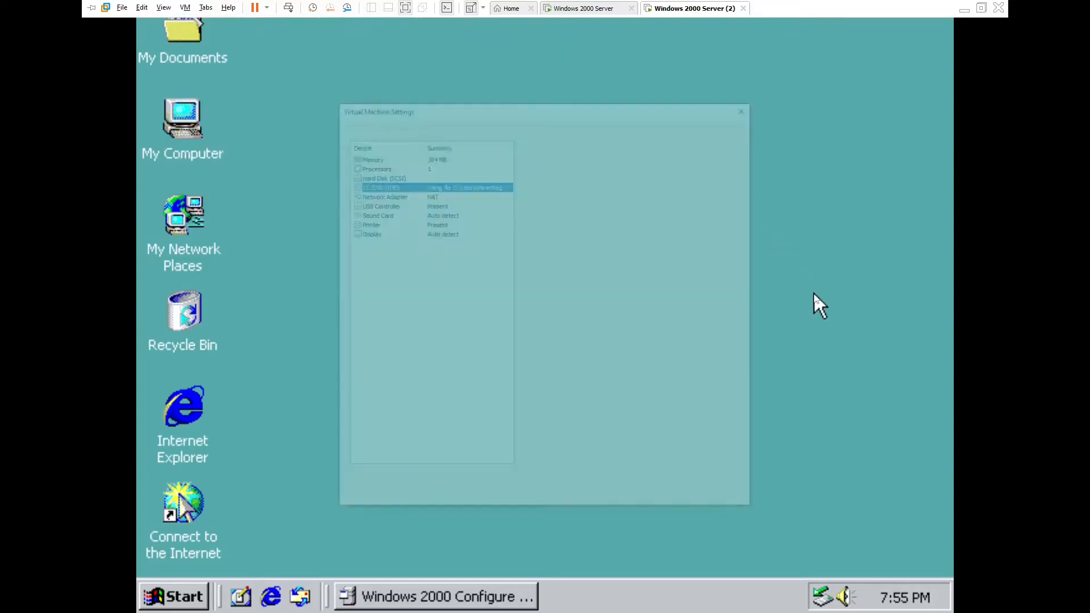
left_click(718, 233)
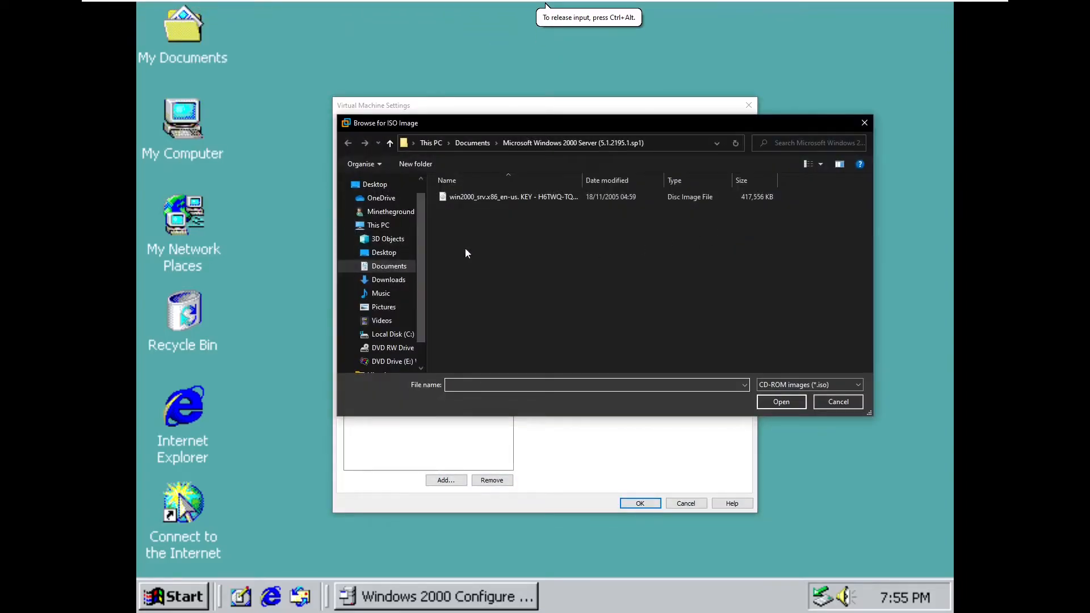
left_click(391, 266)
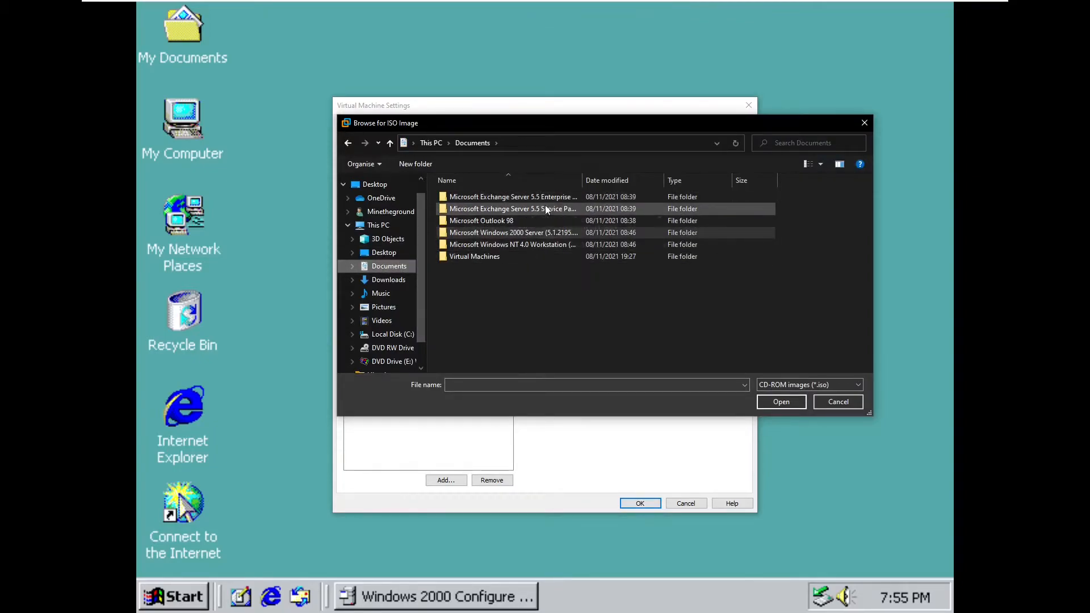
mouse_move(550, 207)
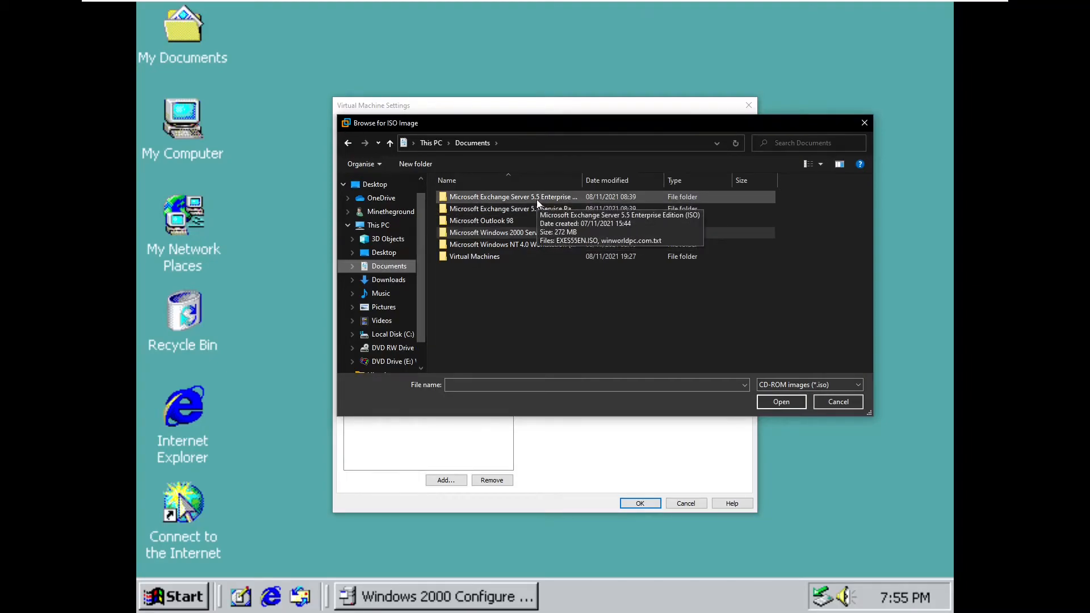
double_click(595, 199)
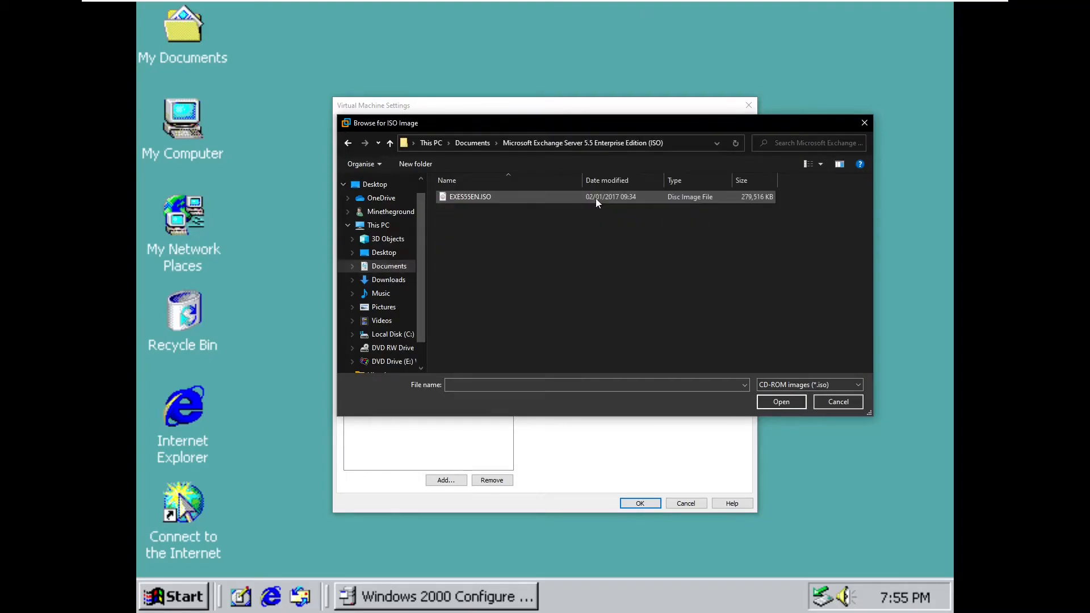
double_click(567, 196)
left_click(642, 503)
left_click(563, 376)
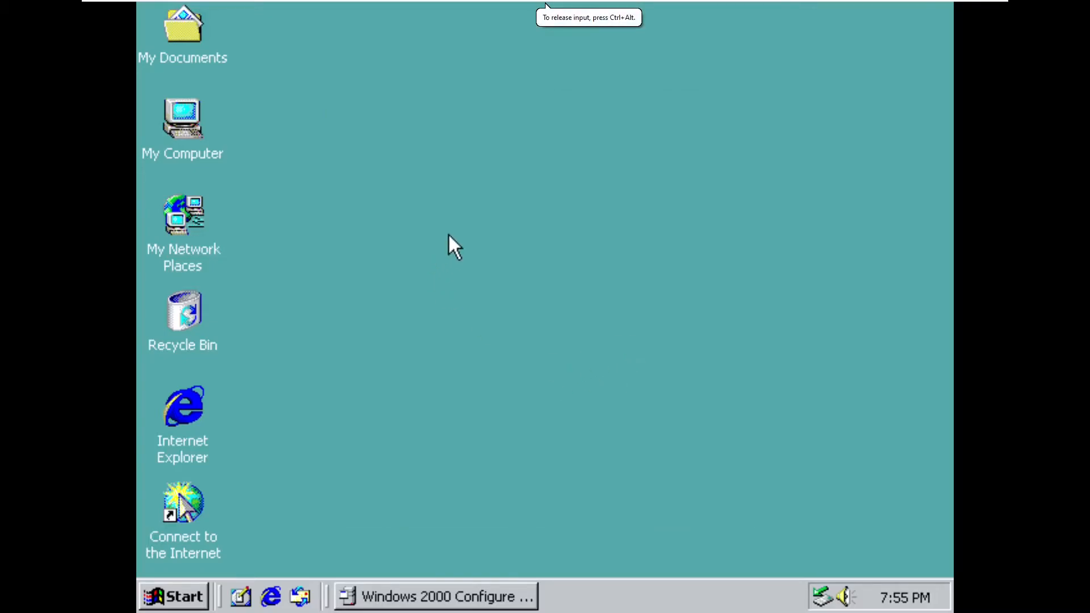
- Open the EXES55EN disc from My Computer and launch the Microsoft Exchange Server 5.5 setup under server and components
double_click(184, 126)
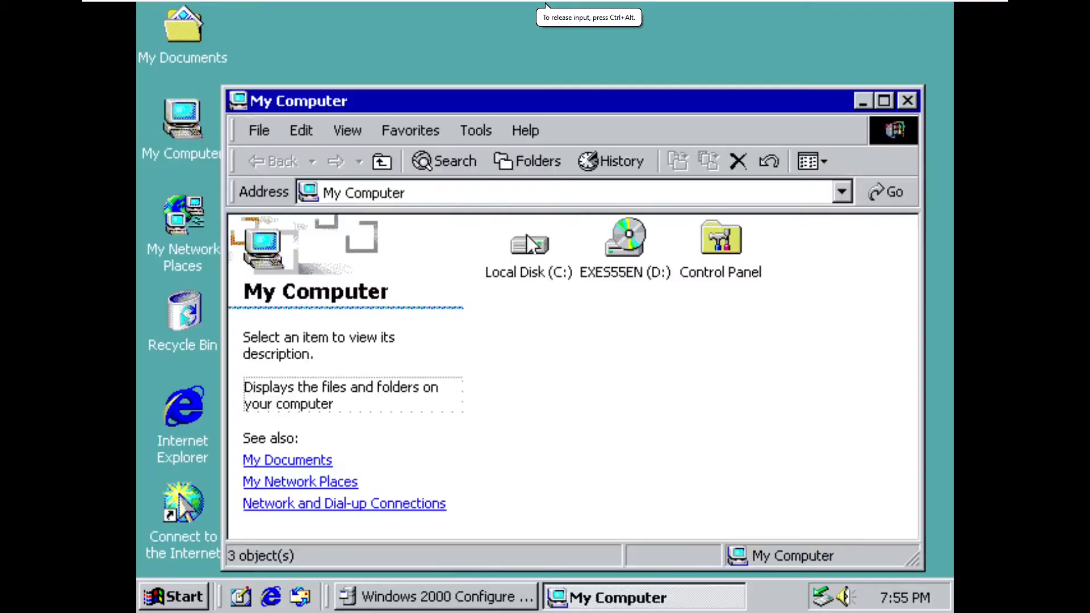
left_click(635, 278)
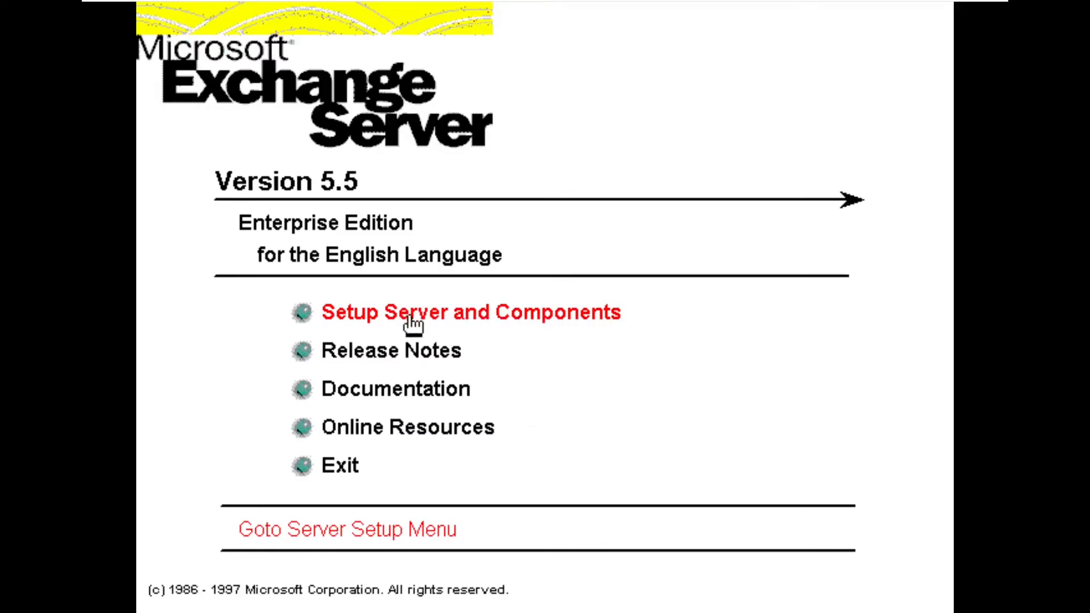
left_click(371, 321)
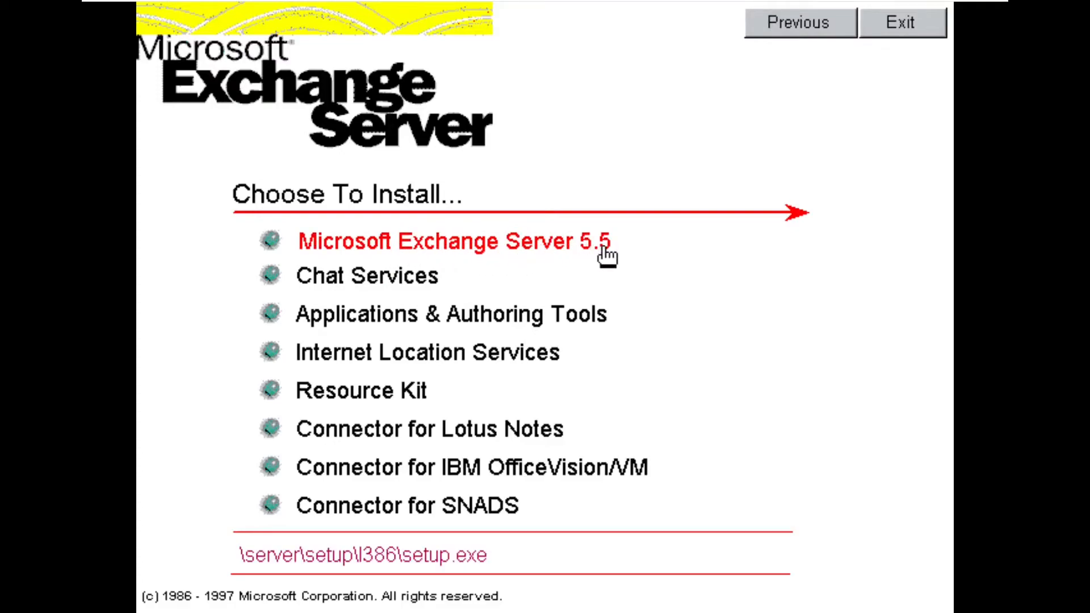
left_click(365, 239)
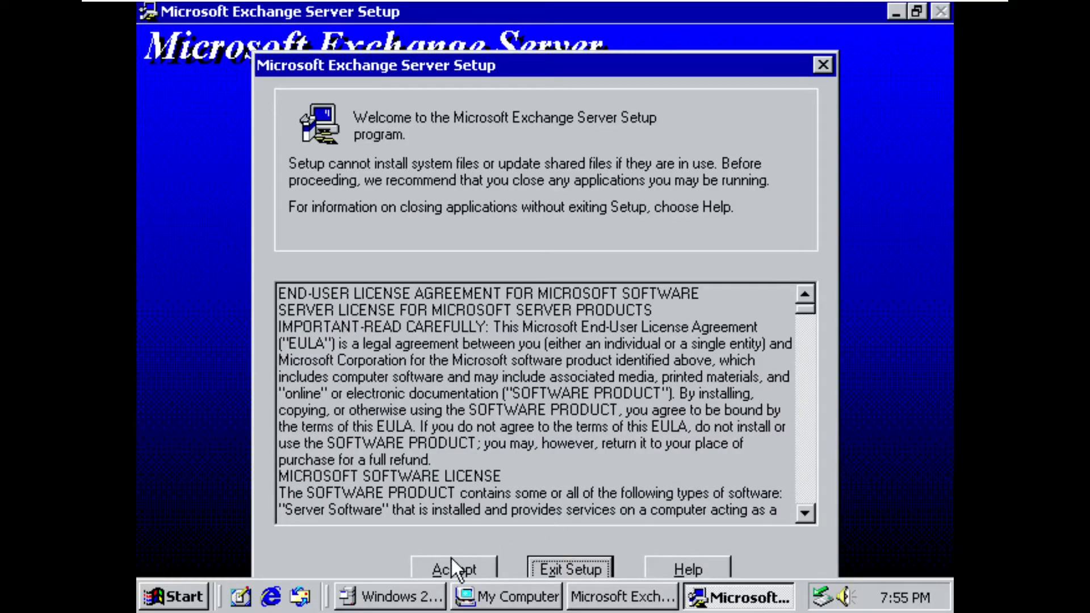
- Accept the end-user license agreement and choose the Typical installation
left_click(451, 568)
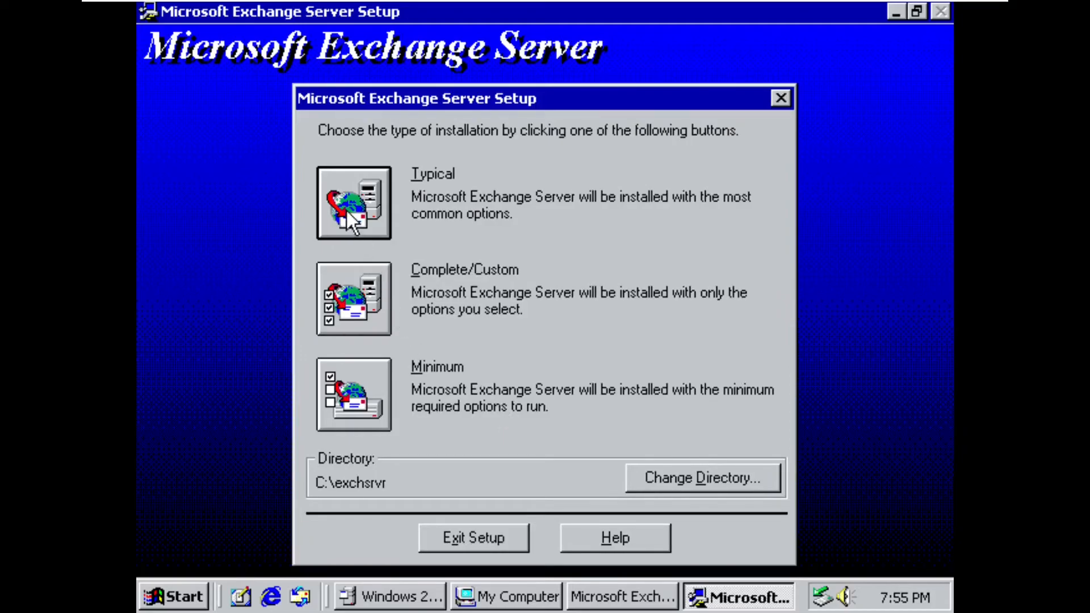
left_click(350, 210)
left_click(496, 358)
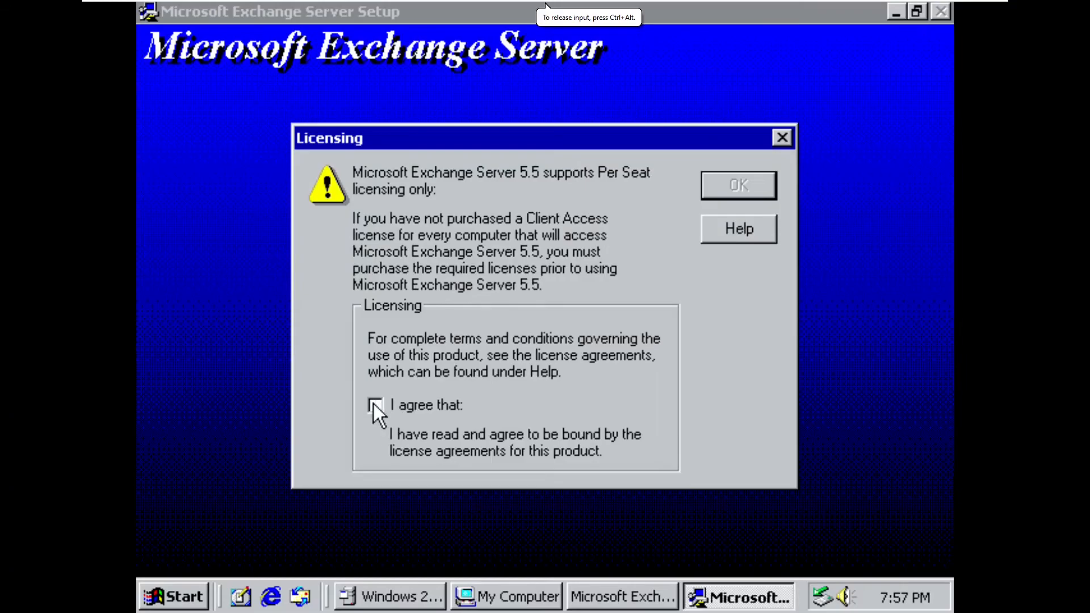
- Agree to the Per Seat licensing terms and create a new site with organization name MTGmail and site name MTG
left_click(374, 405)
left_click(764, 177)
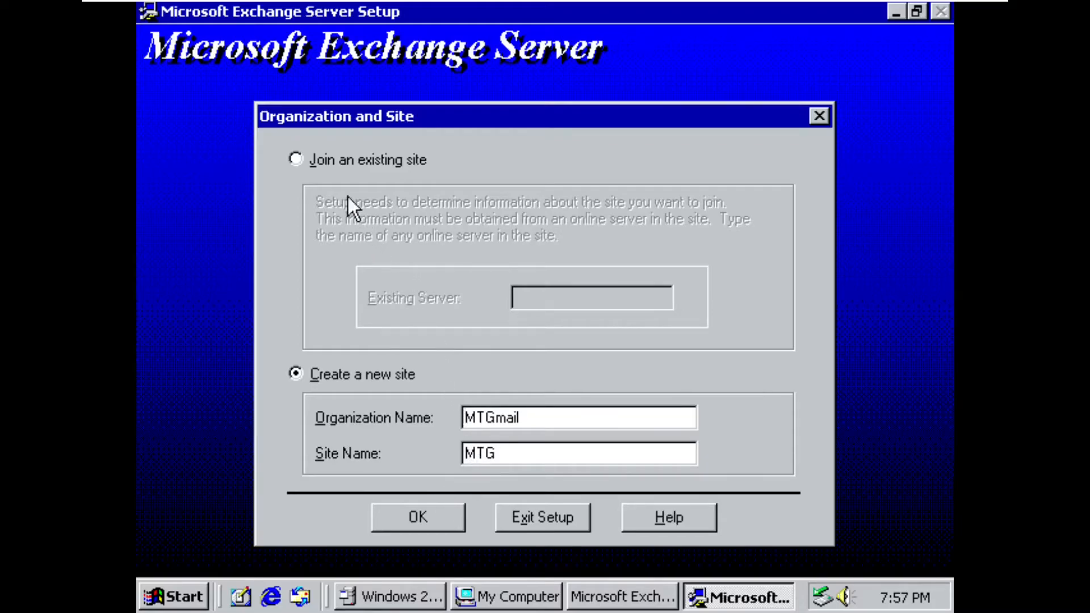
left_click(417, 513)
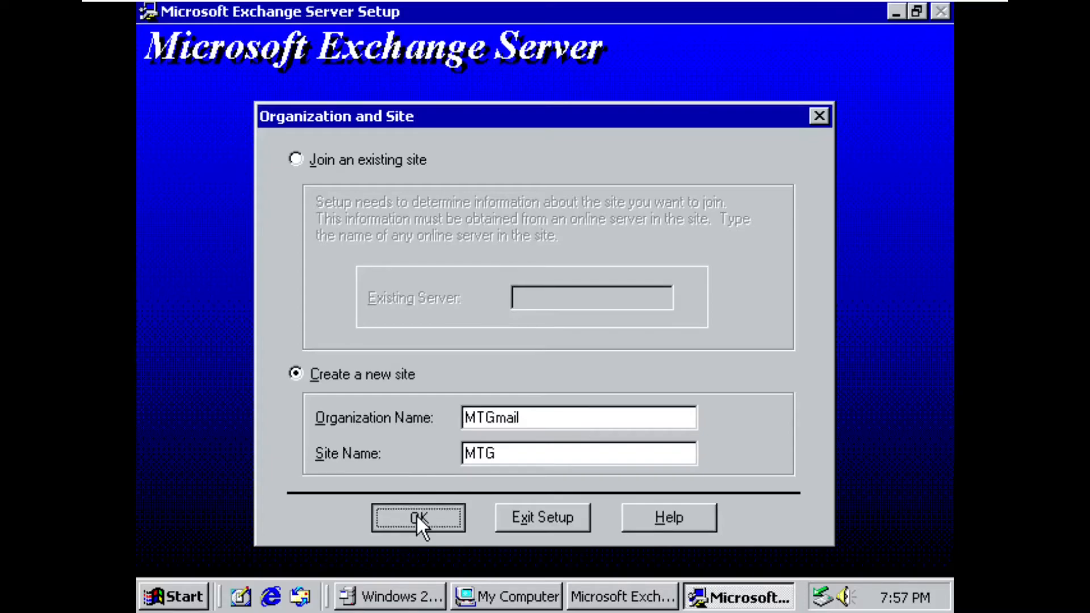
left_click(483, 366)
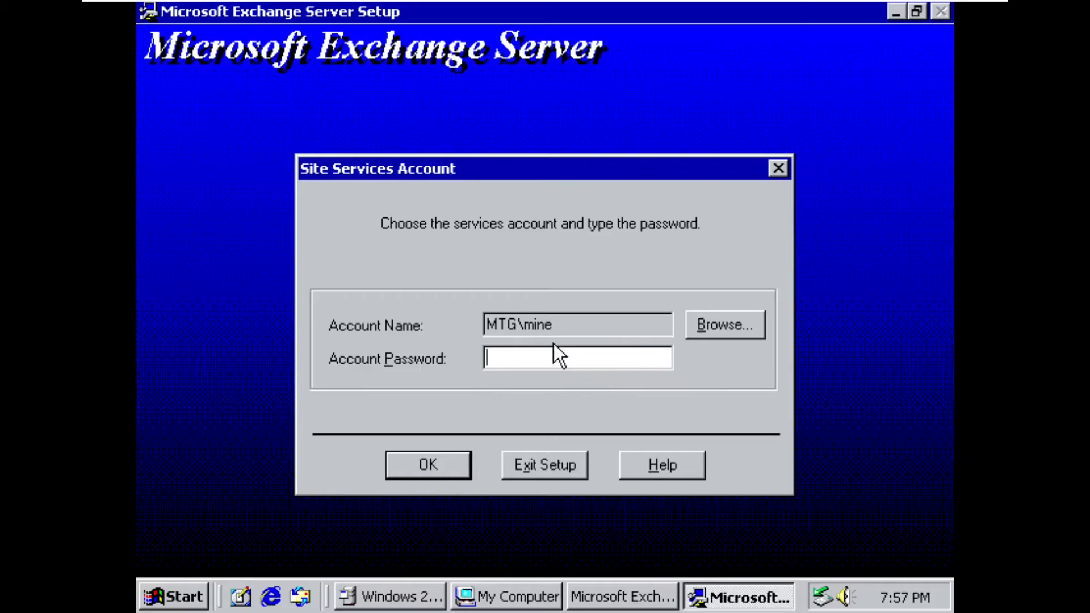
- Enter the account password for the MTG\mine site services account and acknowledge the rights granted to it
type("********")
key("BackSpace")
key("BackSpace")
key("BackSpace")
key("BackSpace")
key("BackSpace")
key("BackSpace")
key("BackSpace")
key("BackSpace")
type("********")
key("Return")
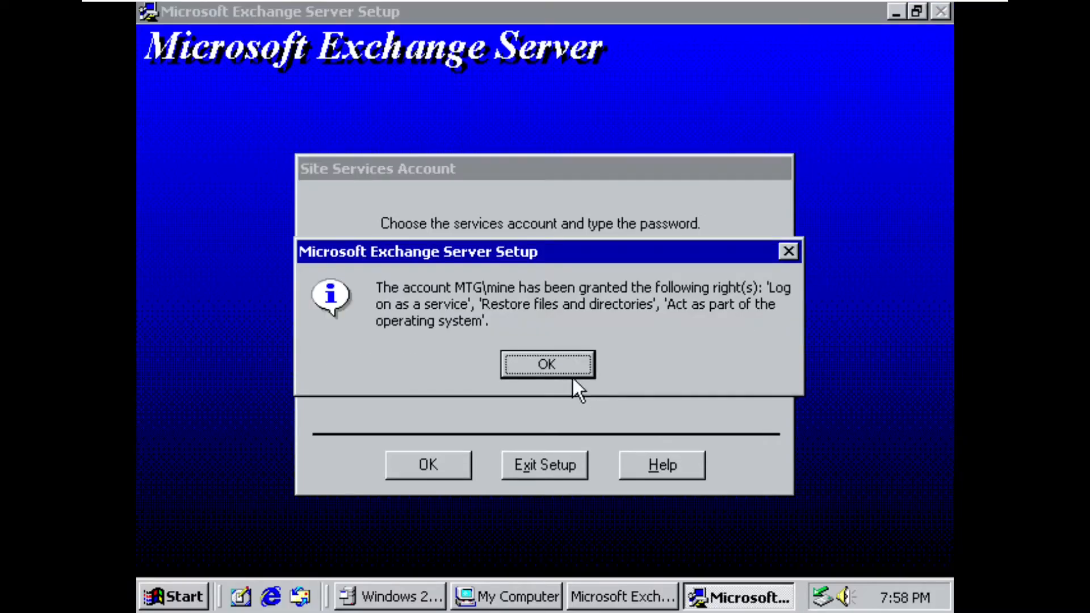
left_click(574, 376)
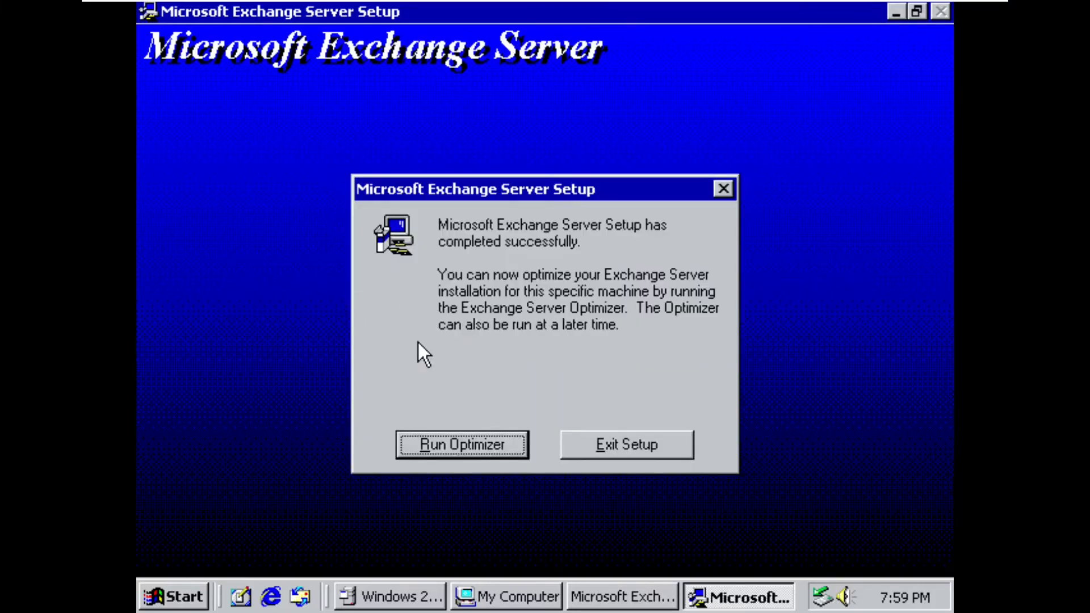
- Run the Exchange Performance Optimizer with its default answers, finish it with the services restarted, and exit the Exchange installation menu
left_click(461, 438)
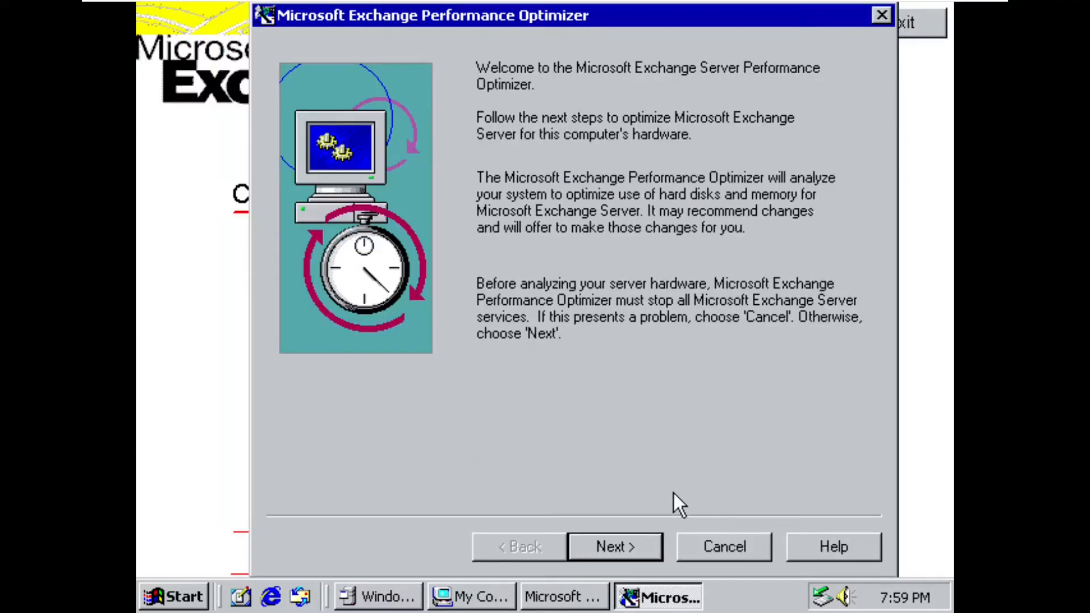
left_click(650, 546)
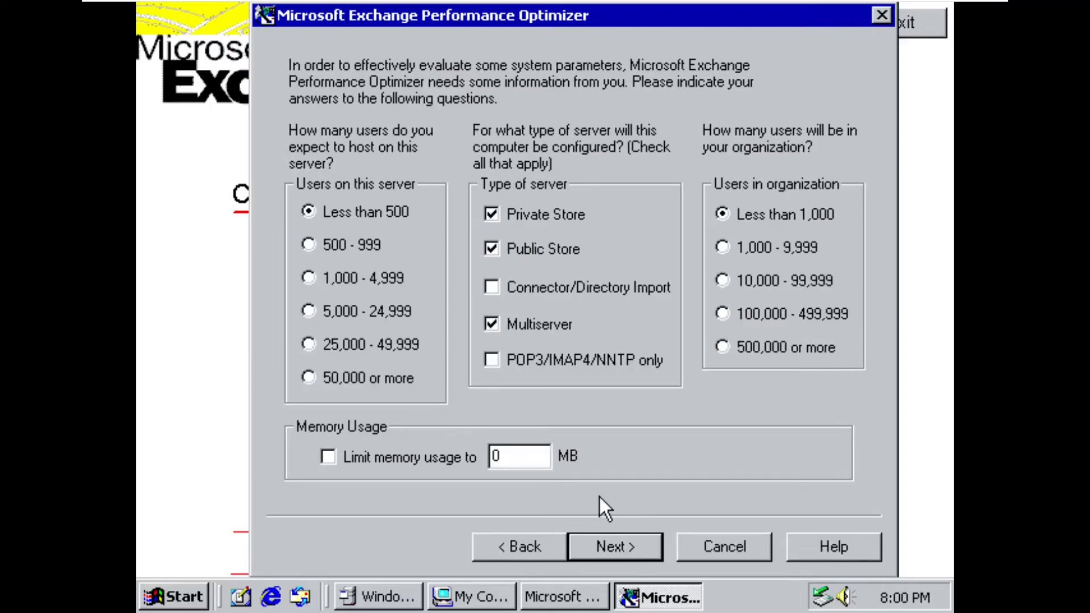
left_click(633, 545)
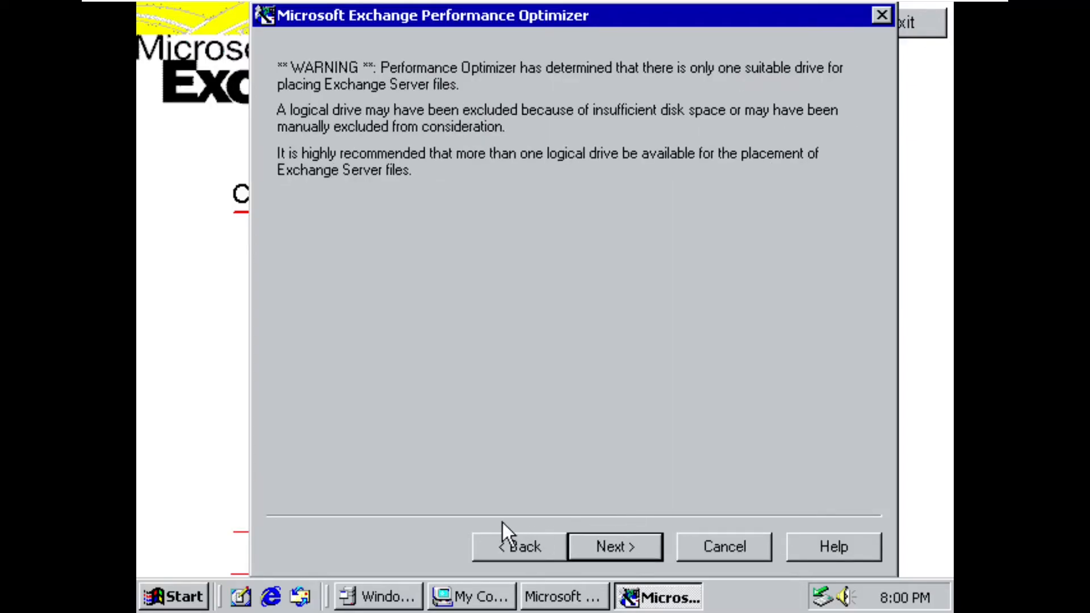
left_click(510, 543)
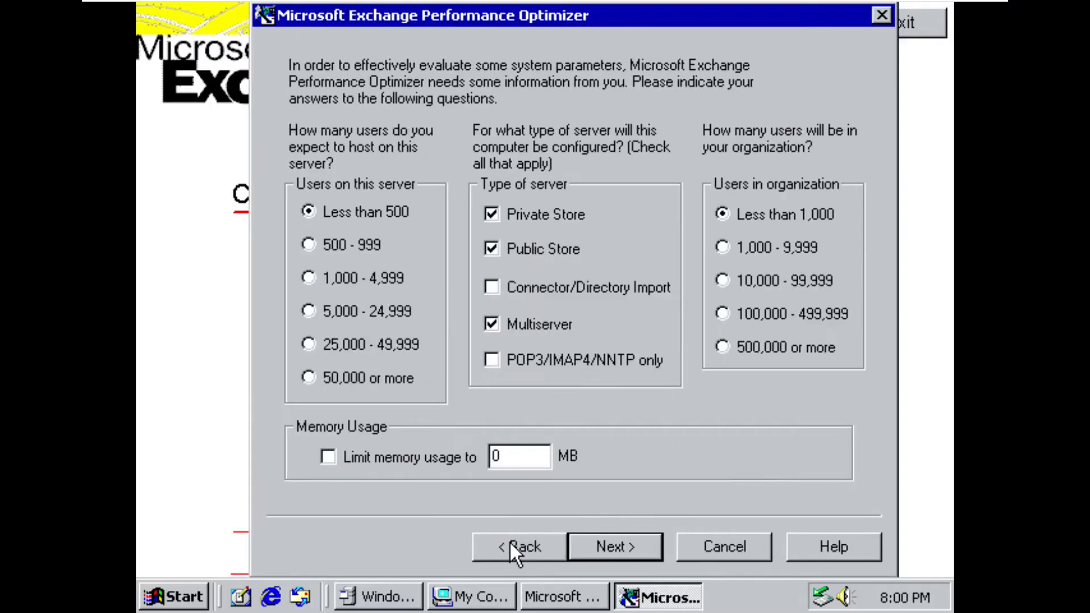
left_click(598, 550)
left_click(597, 550)
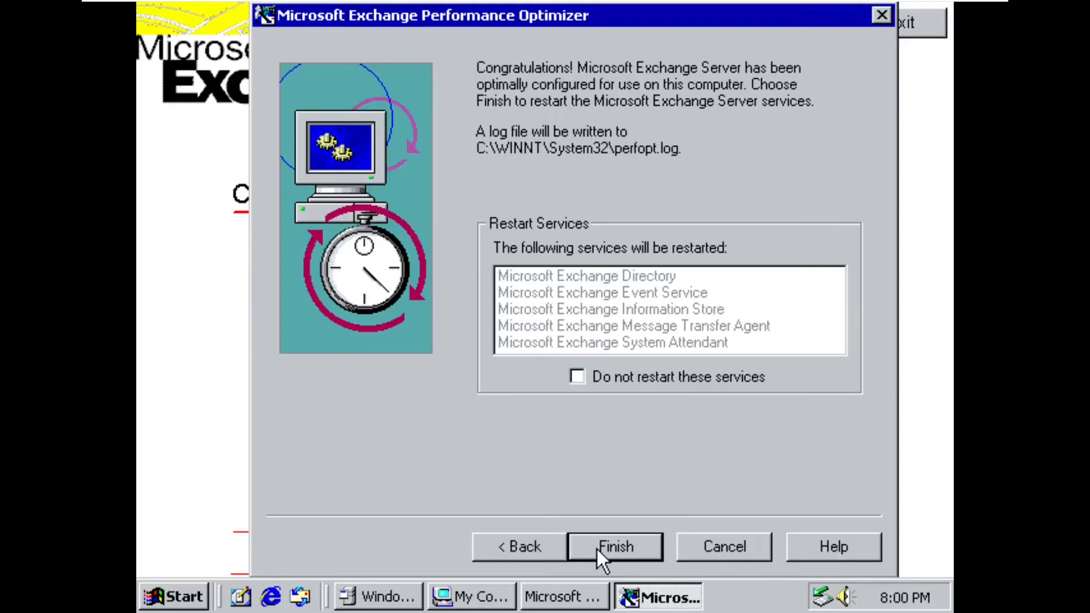
left_click(597, 550)
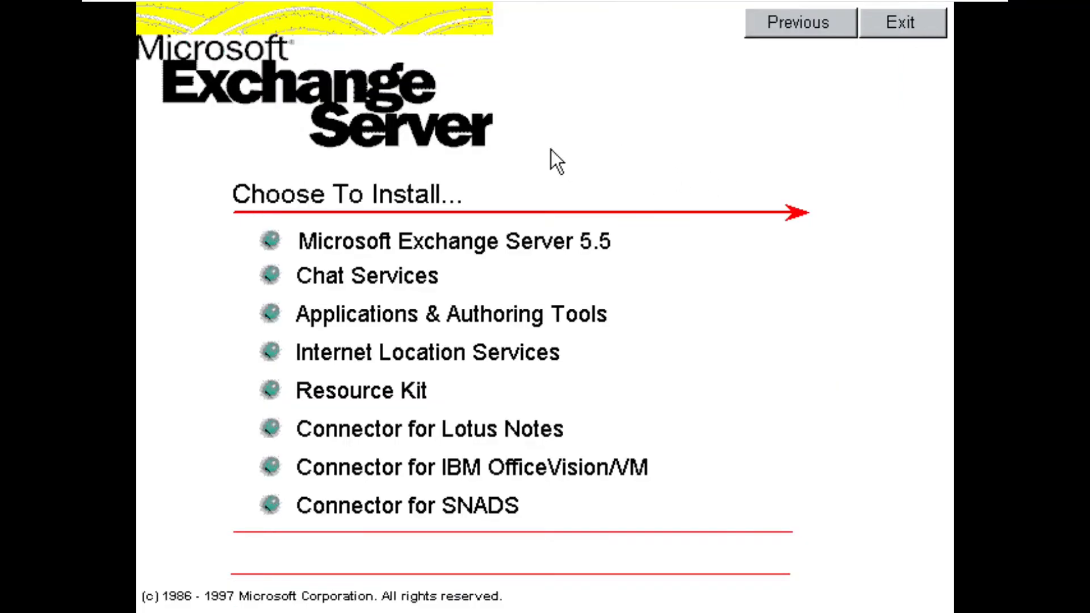
left_click(902, 24)
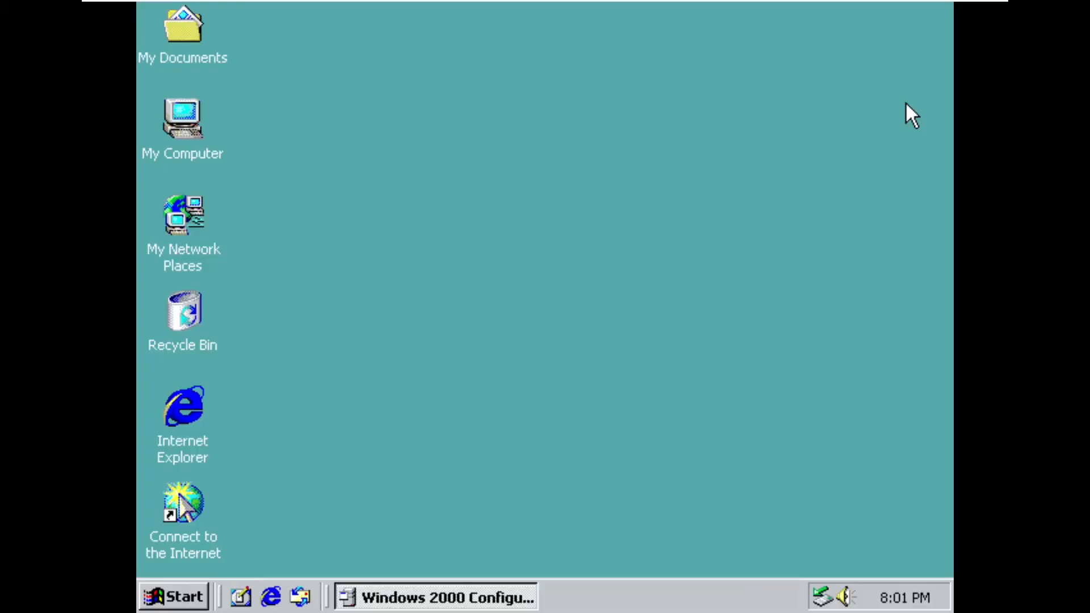
- Open Microsoft Exchange Administrator, connect to the MINEMAIL server as the default, and maximize the window
left_click(195, 595)
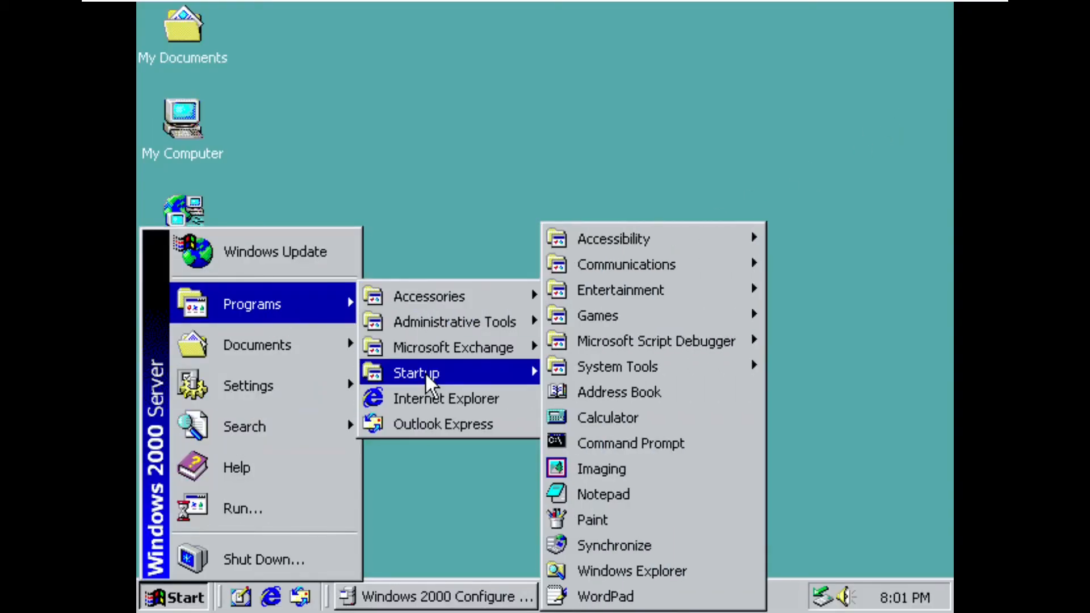
mouse_move(479, 356)
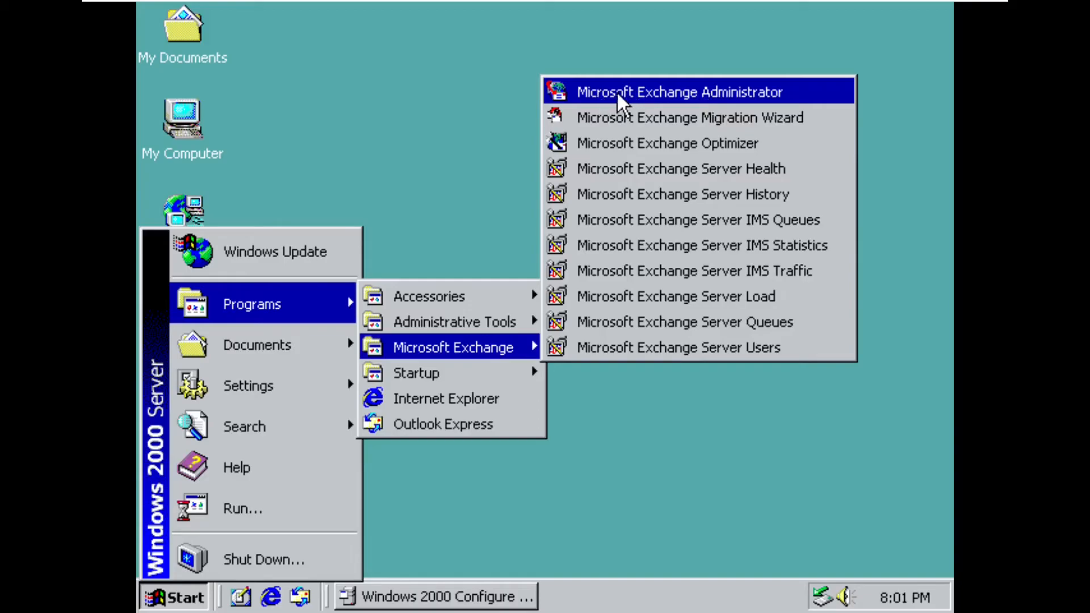
left_click(751, 93)
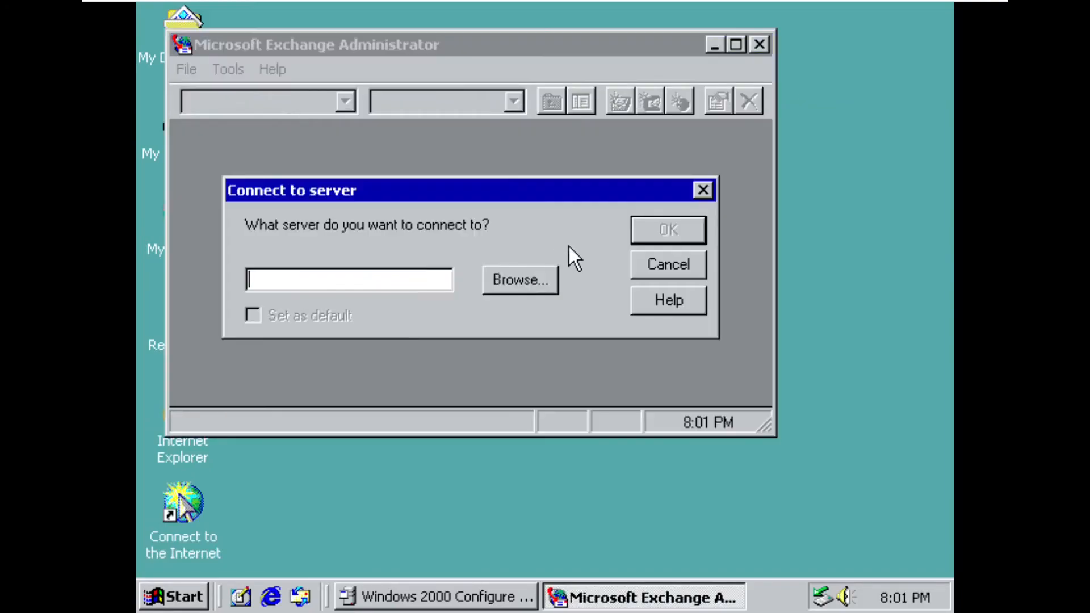
left_click(523, 277)
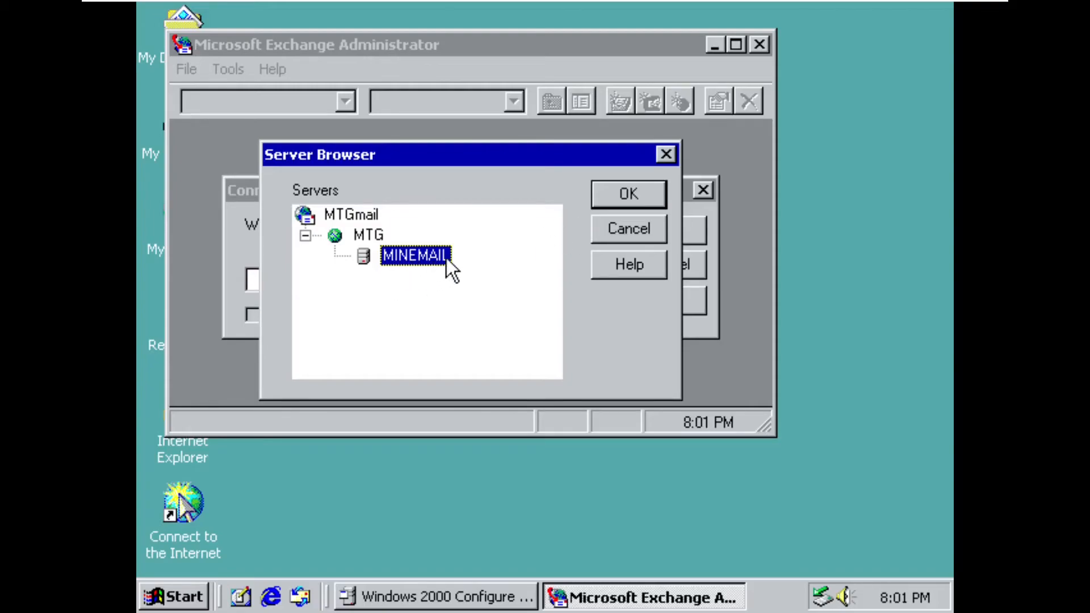
left_click(607, 204)
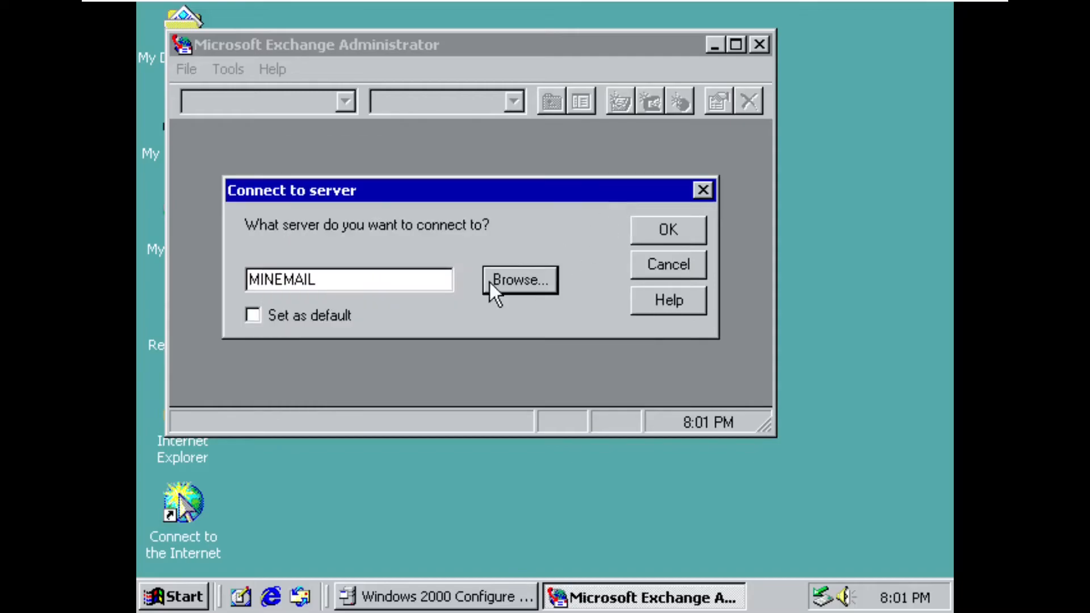
left_click(253, 316)
left_click(657, 230)
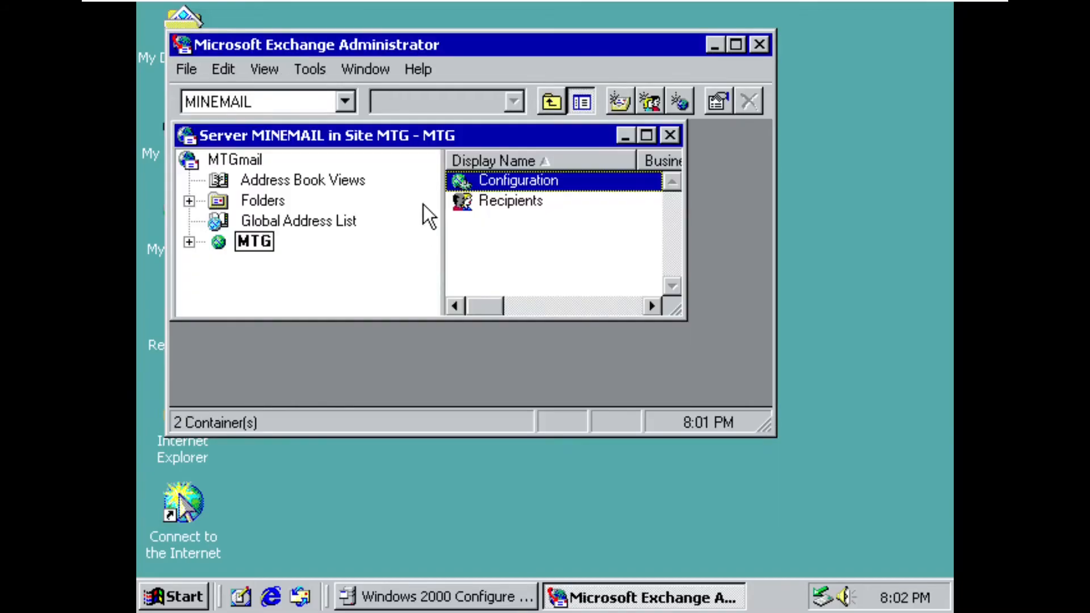
left_click(736, 44)
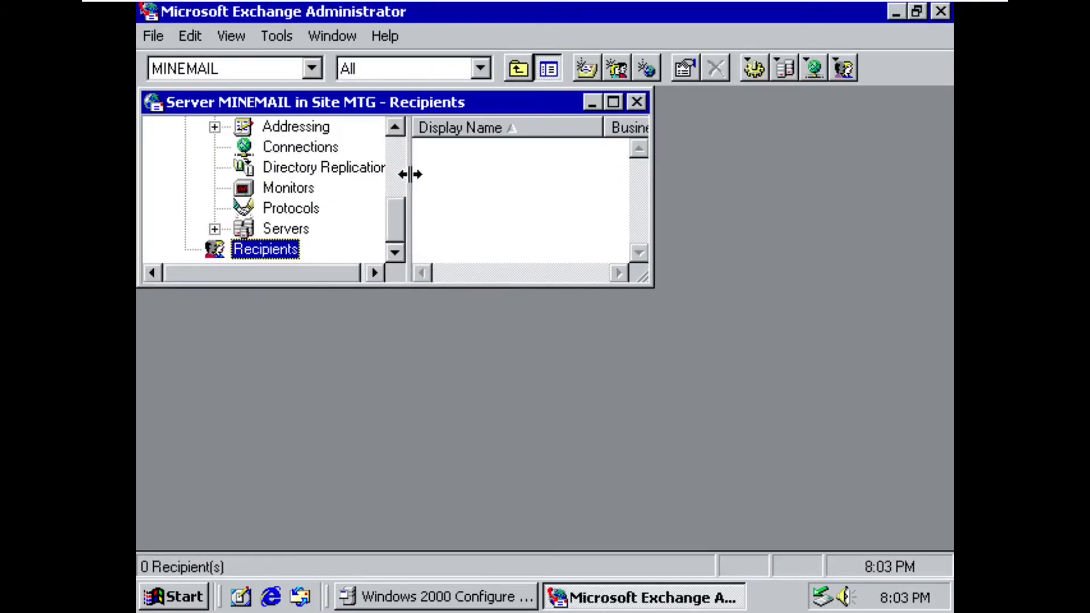
- Start a new mailbox in the Recipients container with display name Minetheground and initials TG
left_click(586, 68)
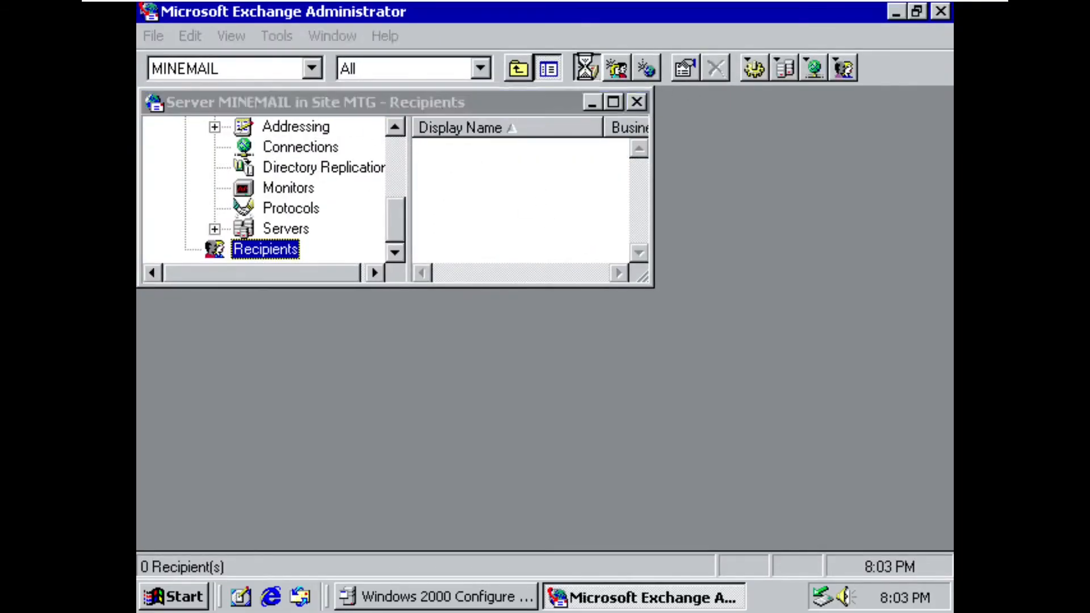
left_click_drag(554, 47, 636, 38)
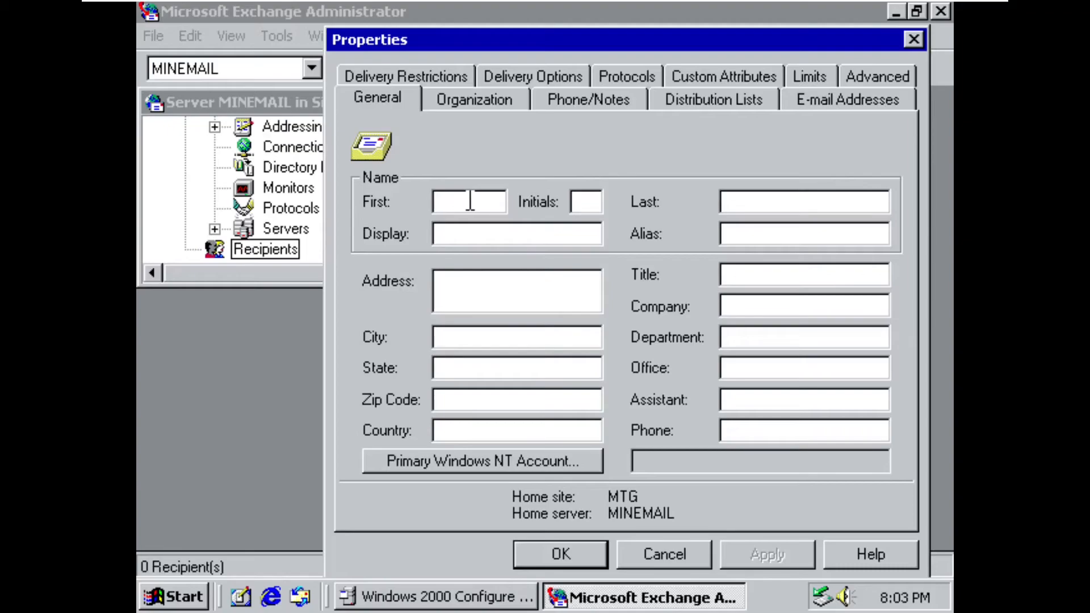
left_click(488, 227)
type("Mine")
type("thegoru")
key("BackSpace")
key("BackSpace")
key("BackSpace")
type("round")
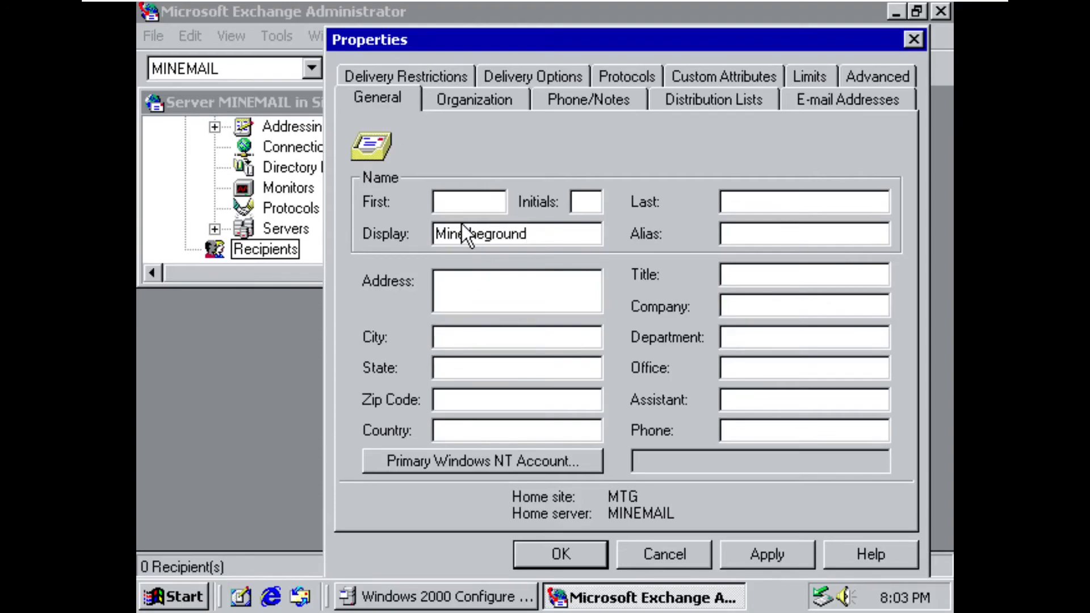
left_click(460, 202)
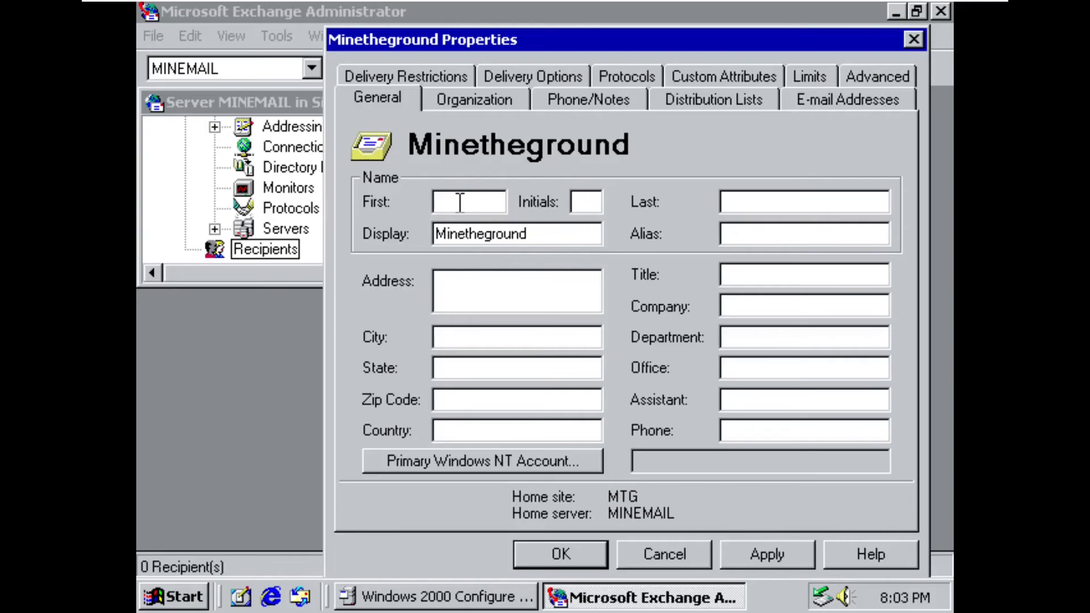
left_click(585, 199)
type("TG")
left_click(560, 281)
- Assign the existing Windows NT account MTG\mine, a member of the Administrators group, as the mailbox's primary account
left_click(502, 466)
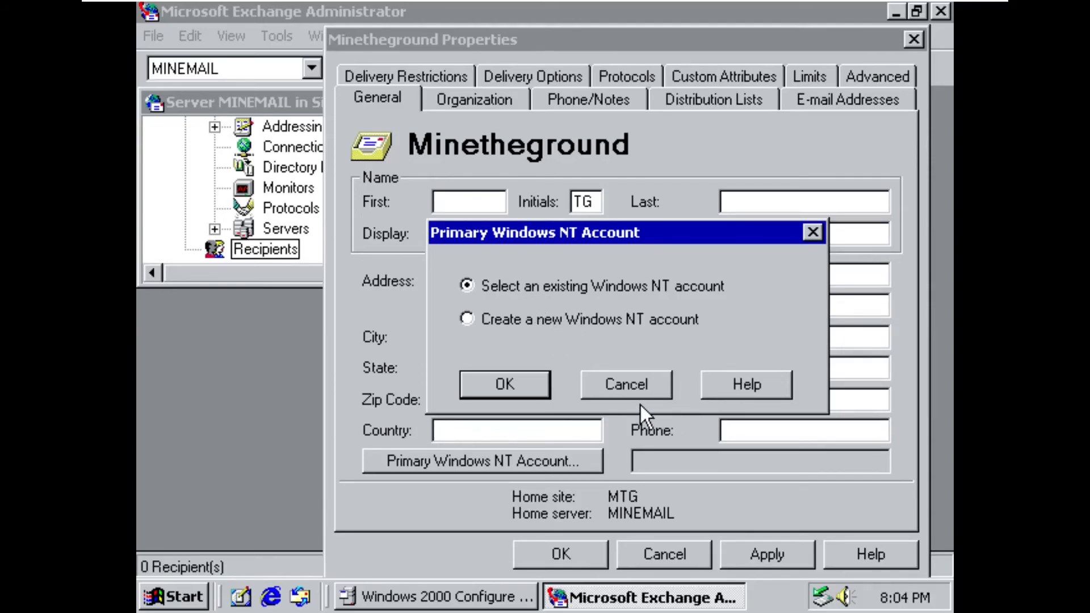
left_click(505, 376)
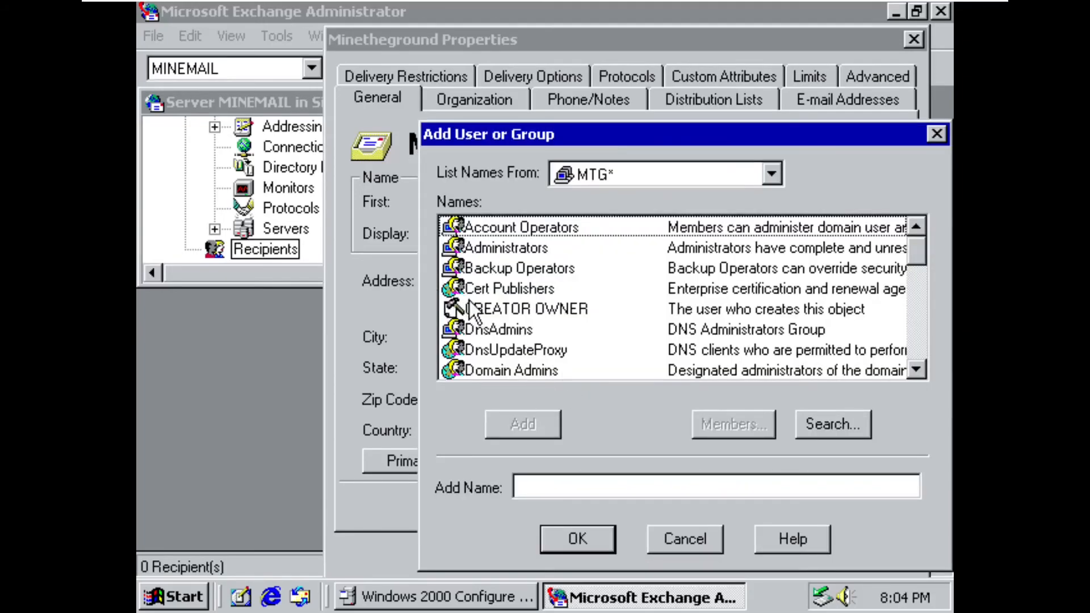
left_click(499, 248)
left_click(504, 305)
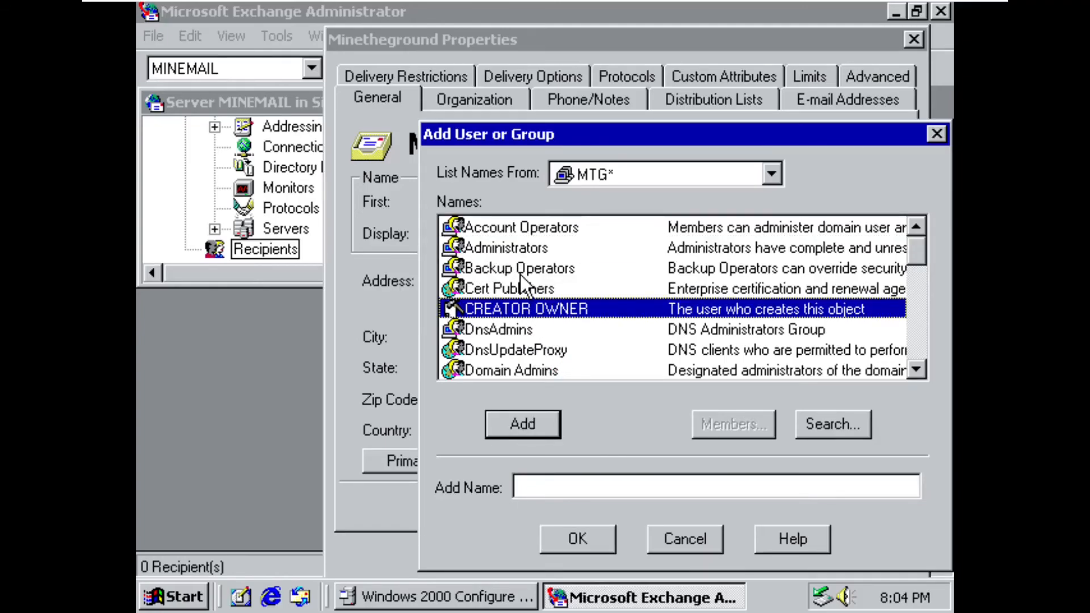
left_click(519, 248)
left_click(704, 420)
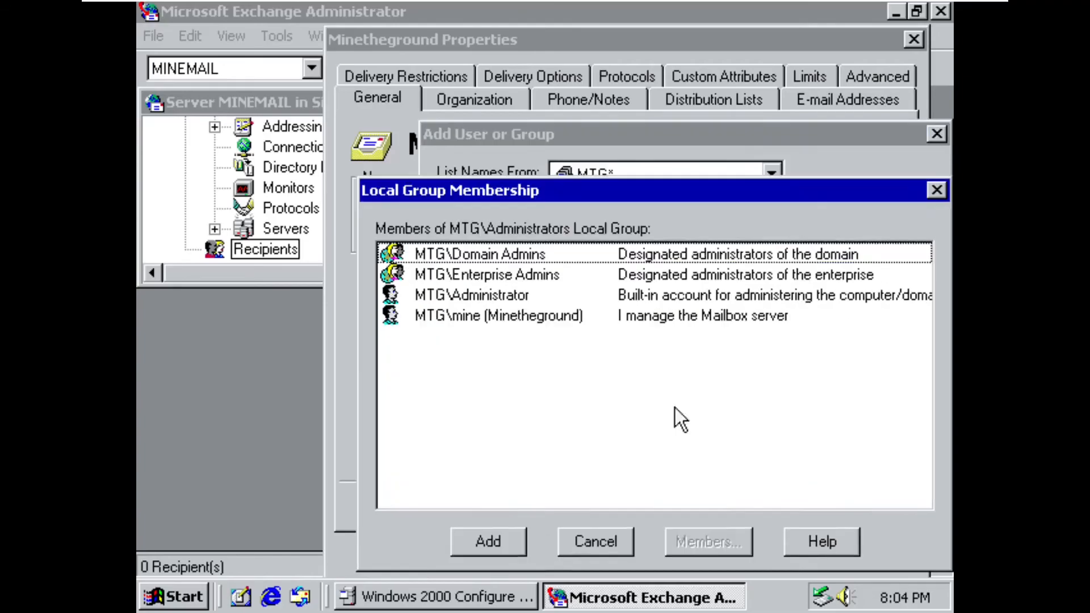
left_click(469, 316)
left_click(503, 541)
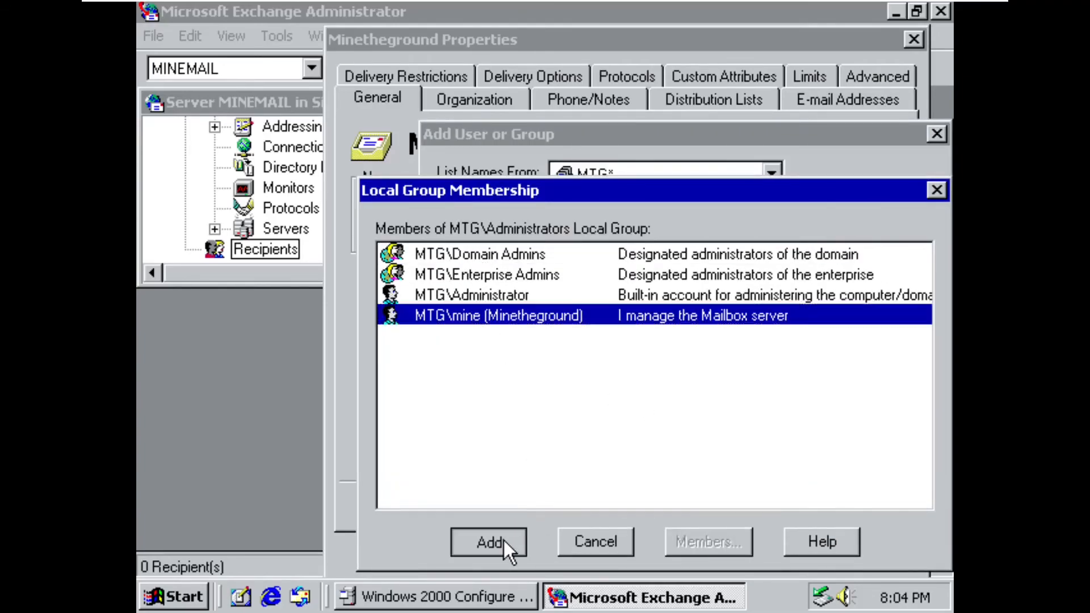
left_click(607, 546)
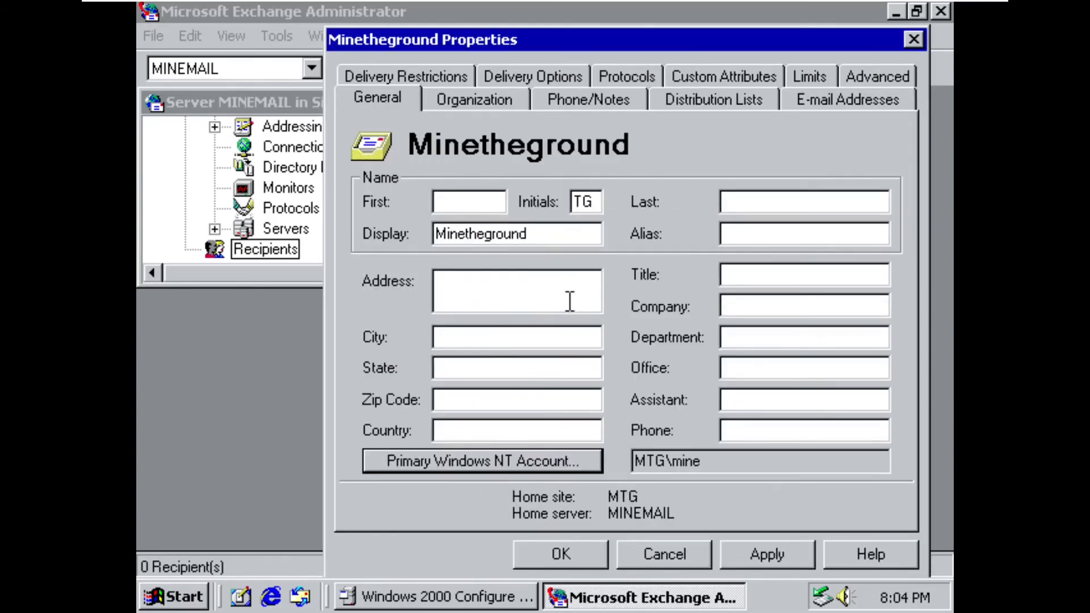
- Dismiss the missing-field error and set the mailbox's alias to Mine
left_click(506, 102)
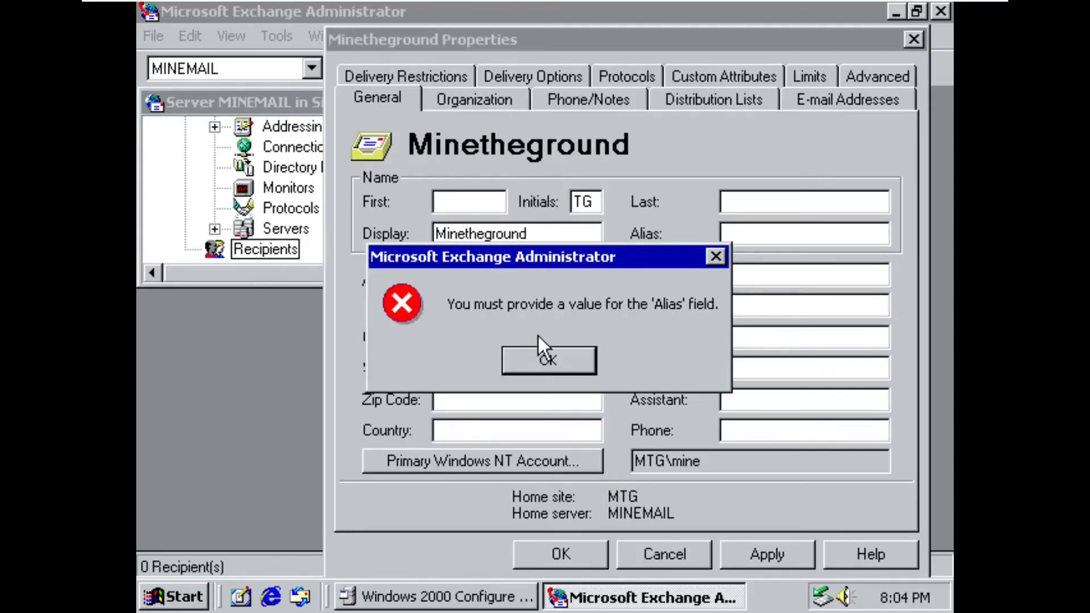
left_click(548, 361)
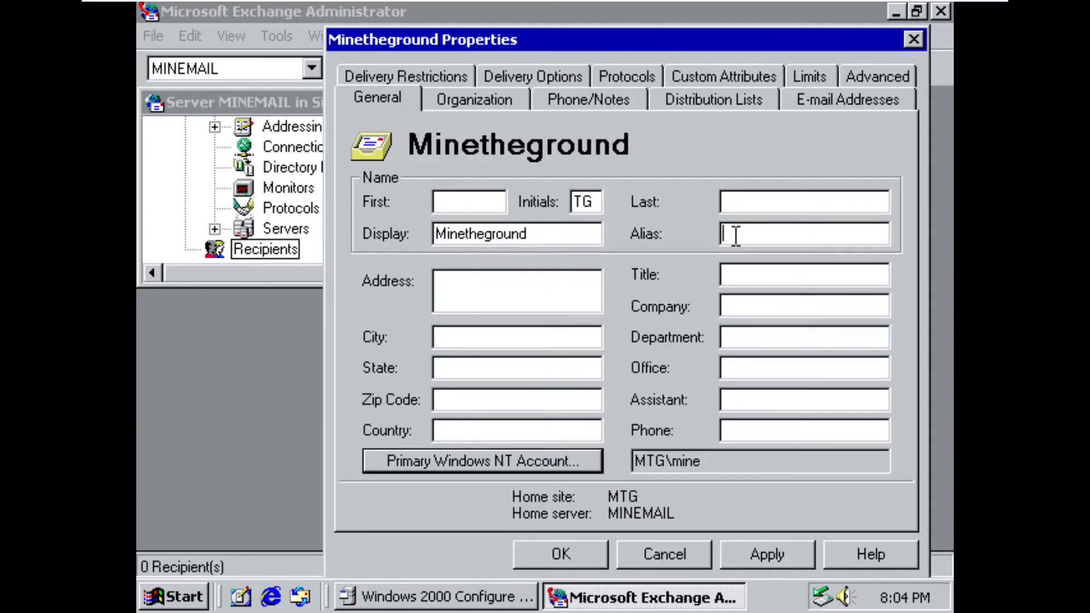
type("M")
key("BackSpace")
type("Mine")
- Review the mailbox's organization, phone and distribution list properties, save the new mailbox, and select it among the recipients
left_click(493, 101)
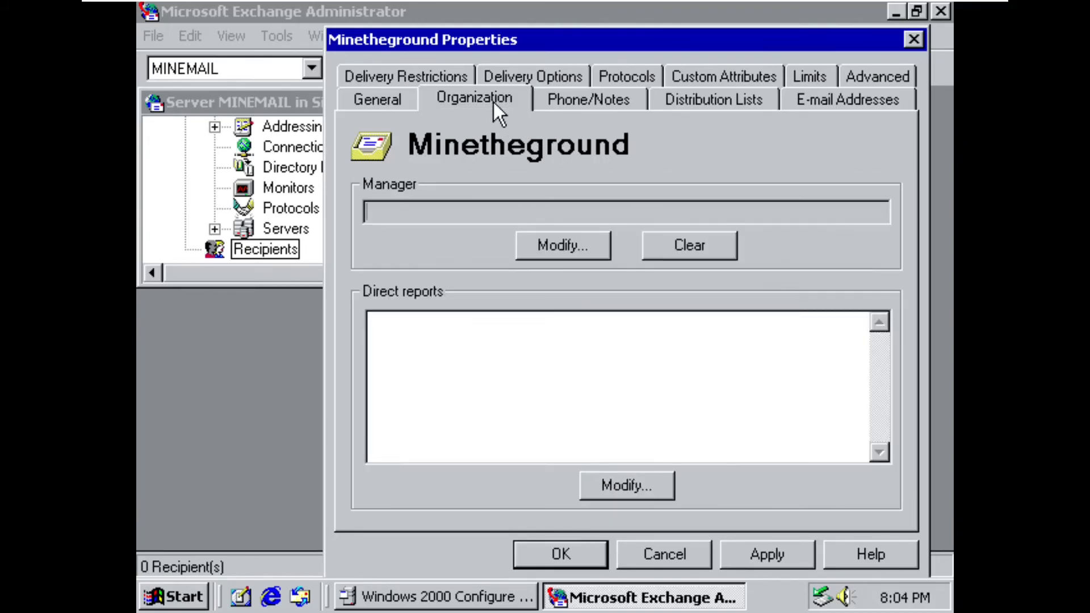
left_click(608, 110)
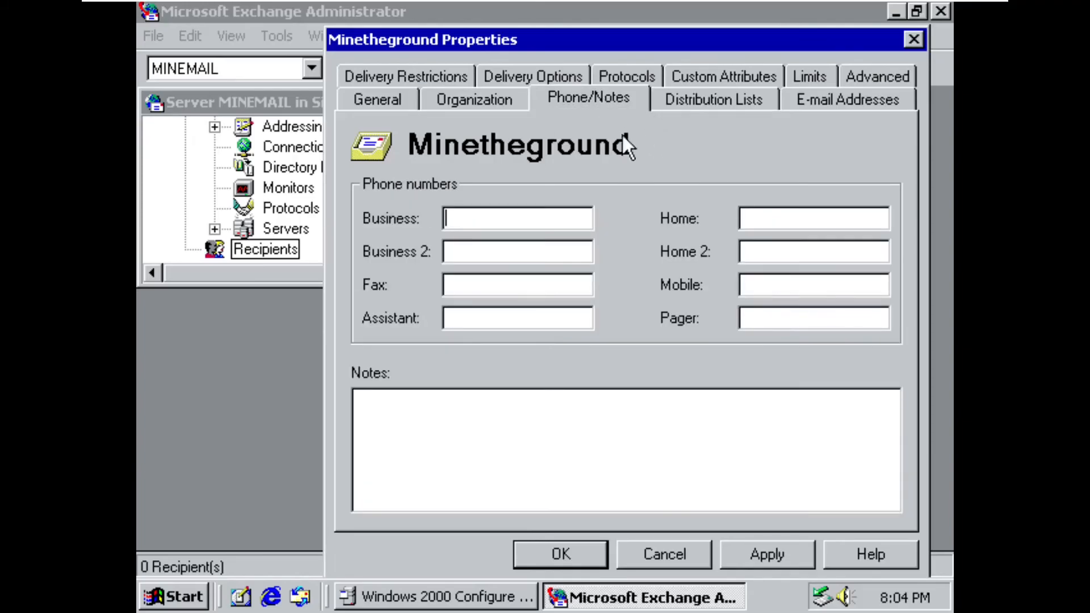
left_click(742, 103)
left_click(806, 101)
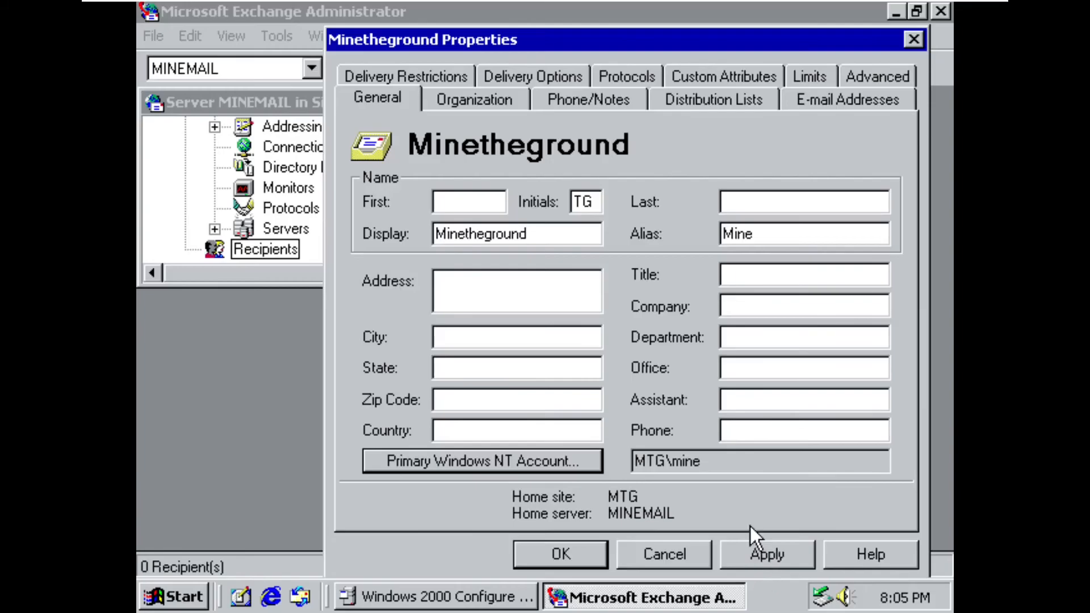
left_click(764, 555)
left_click(584, 554)
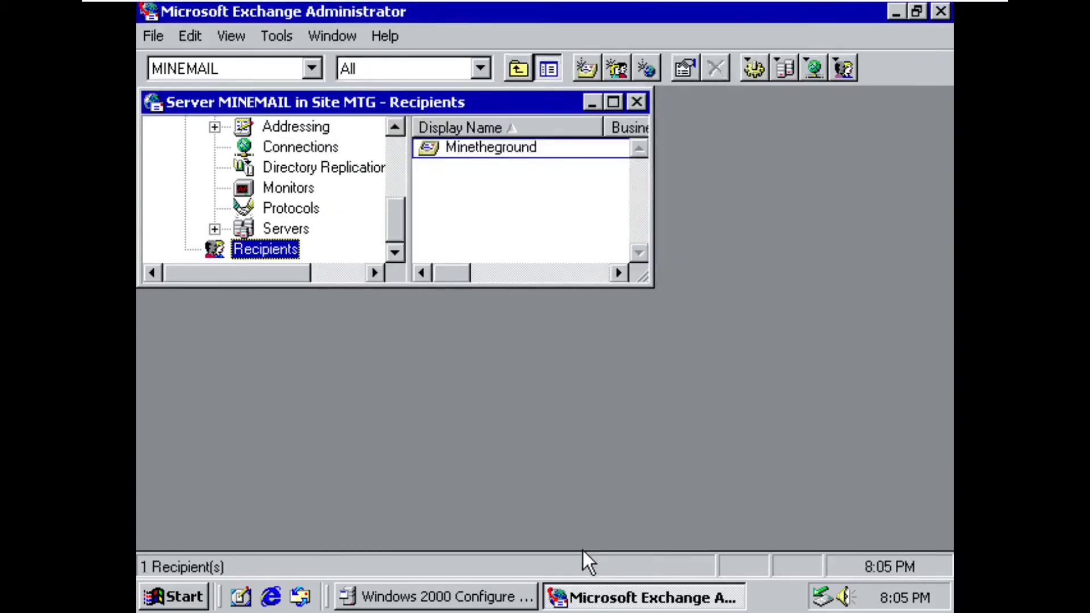
left_click(502, 149)
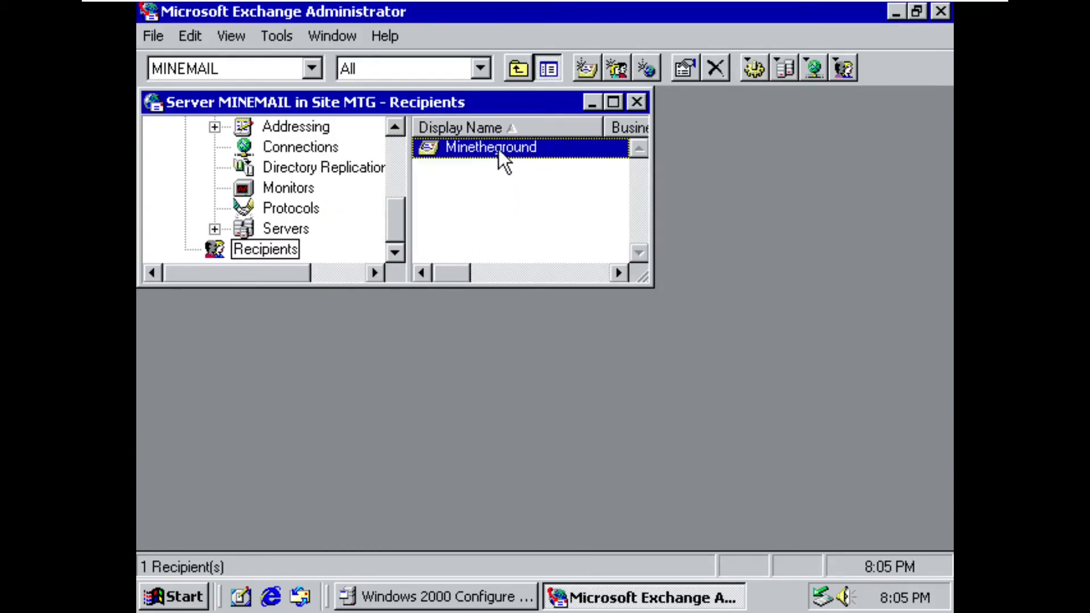